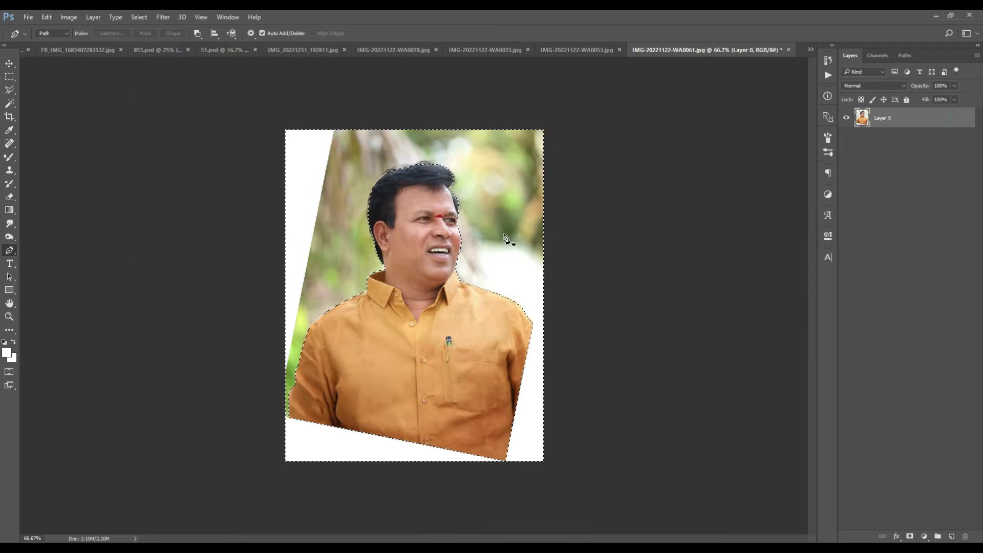
Step: Delete the background around the yellow-shirted man, deselect, and check the cut-out edges
key(Delete)
key(ctrl+d)
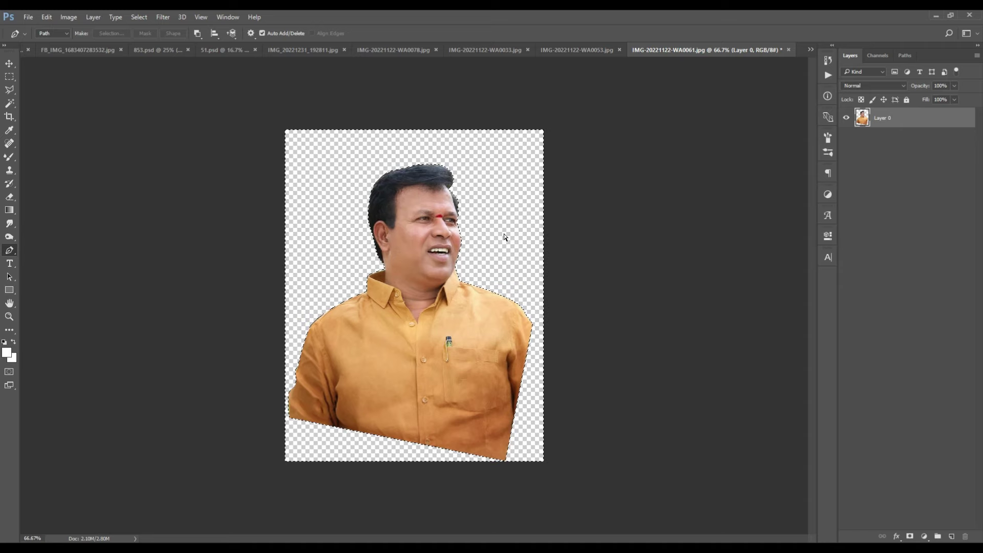
key(ctrl+plus)
key(ctrl+minus)
key(ctrl+plus)
key(ctrl+minus)
Step: Look through the four source photos, then return to the 853.psd poster
click(9, 64)
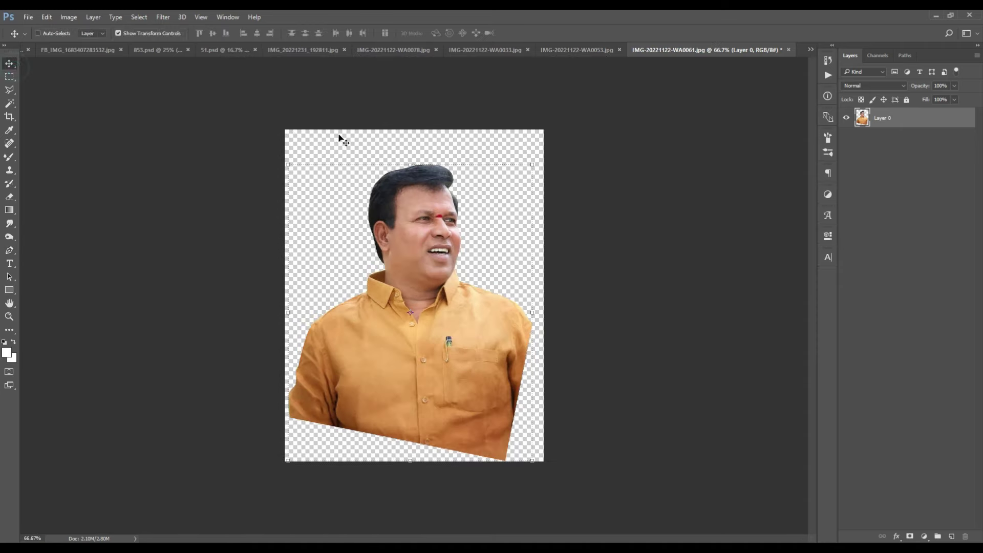
click(576, 50)
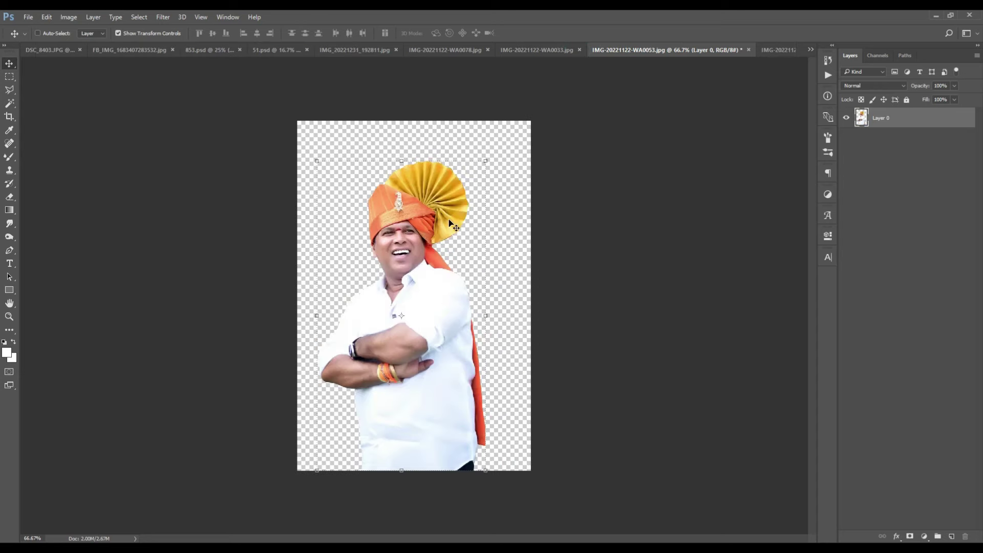
click(527, 52)
click(456, 51)
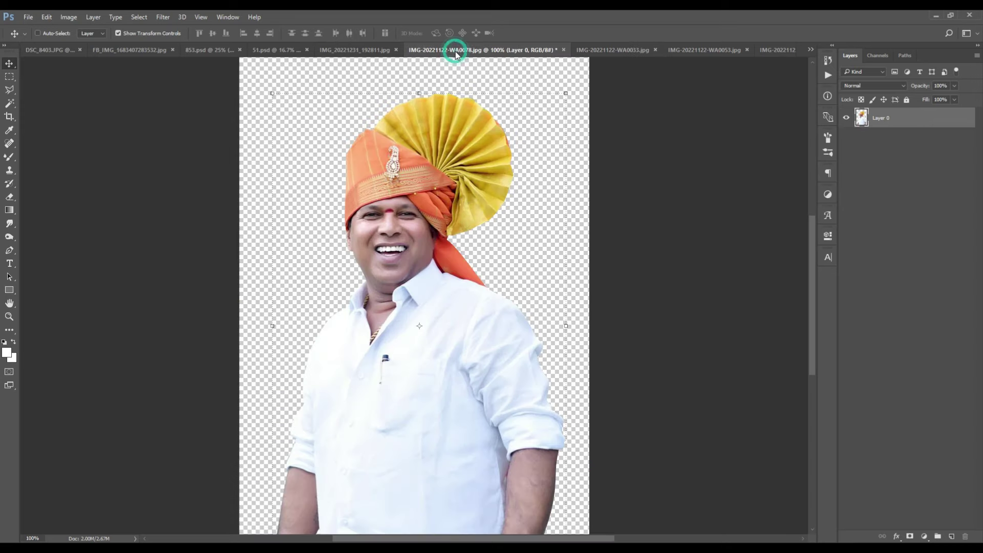
click(357, 50)
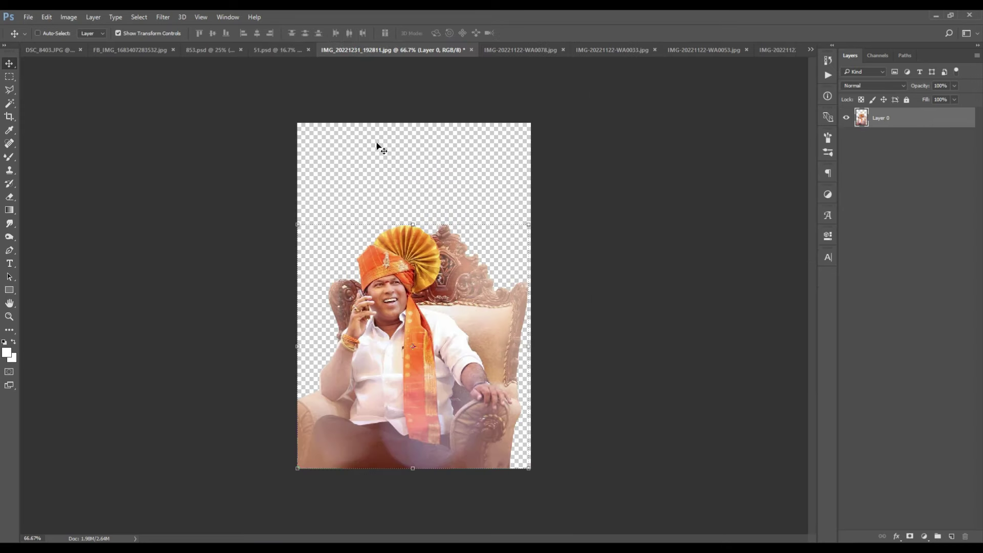
click(194, 50)
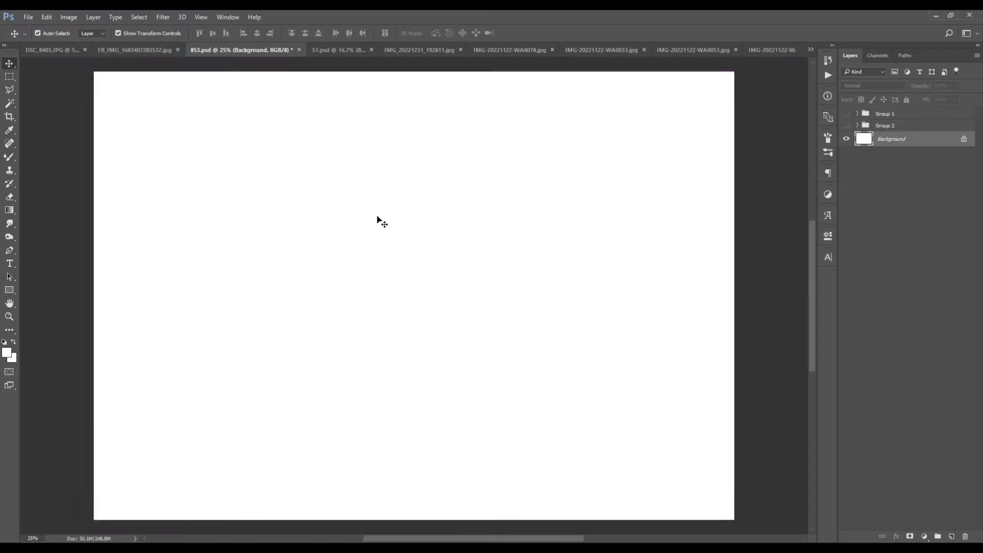
Step: Check the poster's Image Size settings and cancel without changes
click(62, 15)
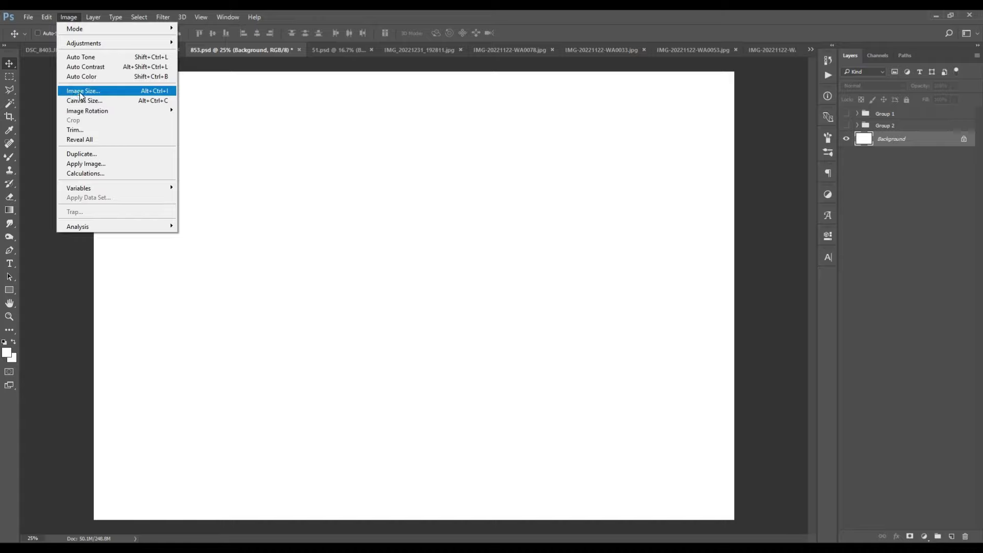
click(74, 90)
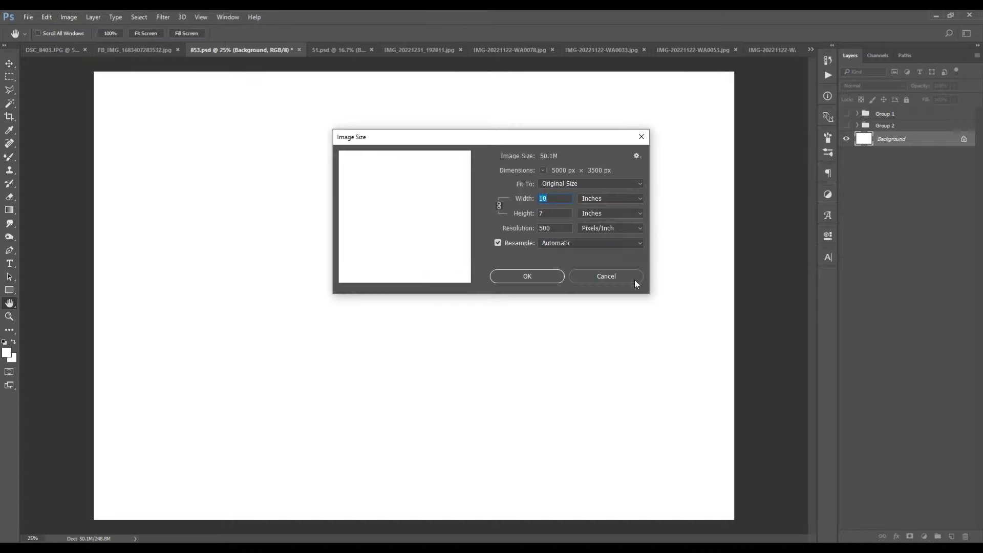
click(606, 276)
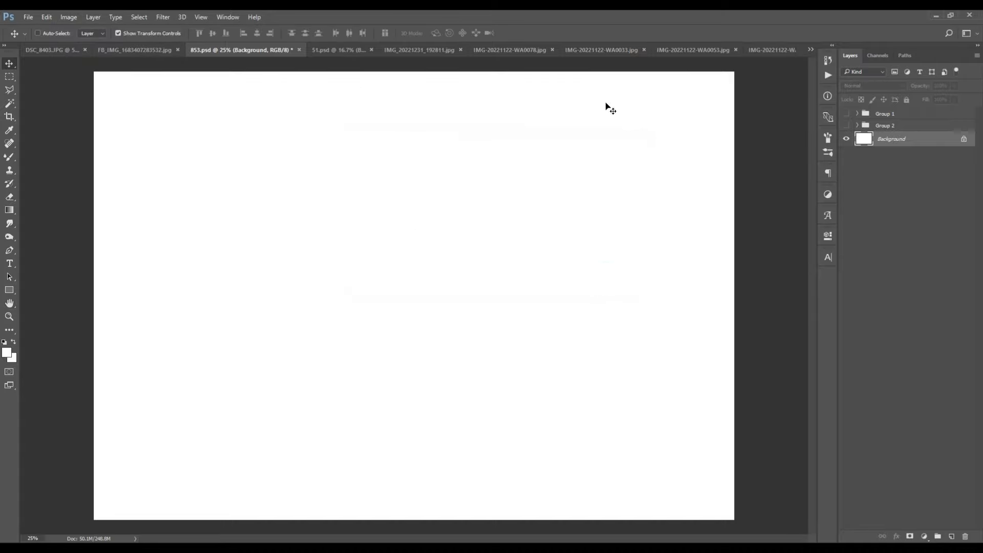
Step: Make Group 1's blurred background visible and switch to the IMG_20221231_192811.jpg cut-out
click(847, 114)
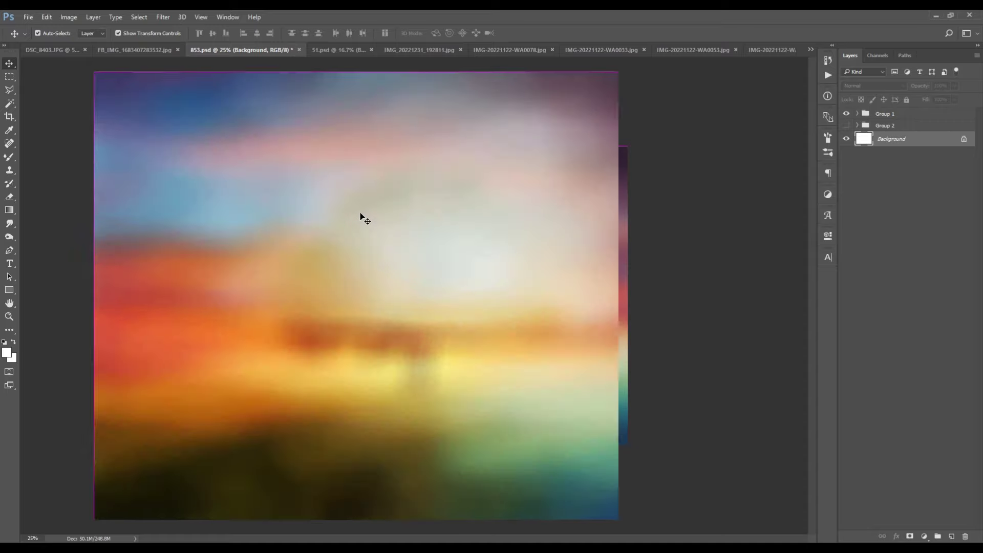
key(ctrl)
click(405, 50)
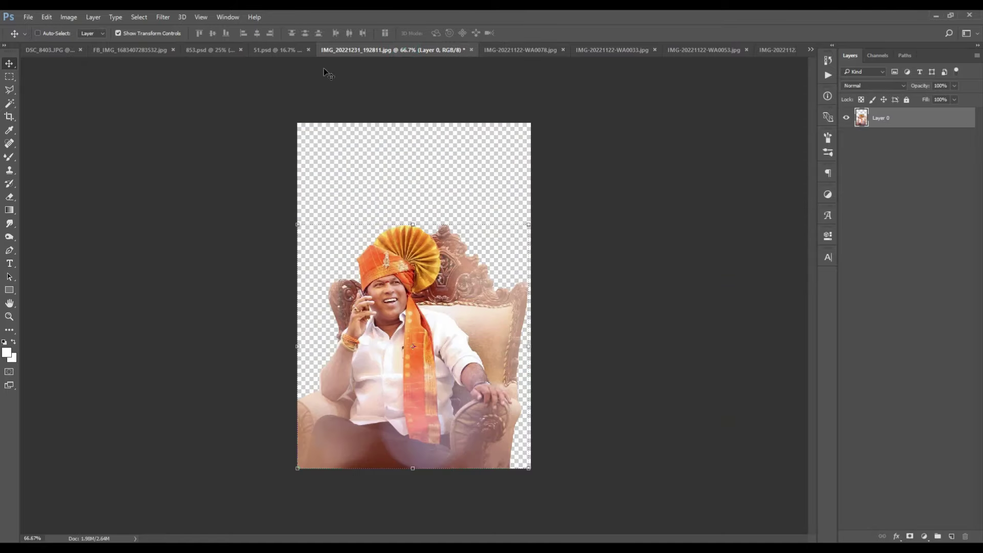
Step: Drag the seated man cut-out into 853.psd and move its layer above Group 1
drag(428, 278, 431, 273)
key(ctrl+plus)
key(ctrl+plus)
drag(421, 318, 327, 221)
key(ctrl+minus)
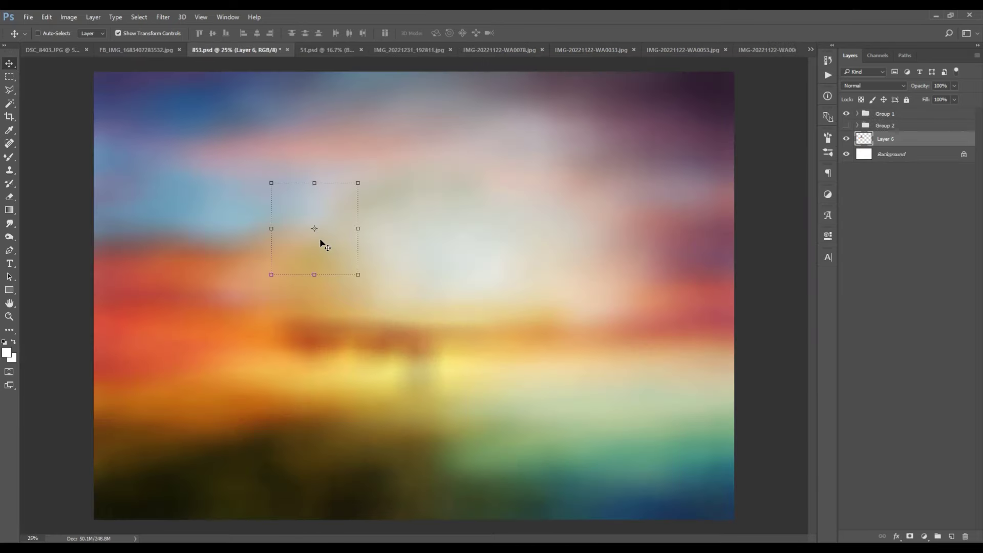
key(ctrl+minus)
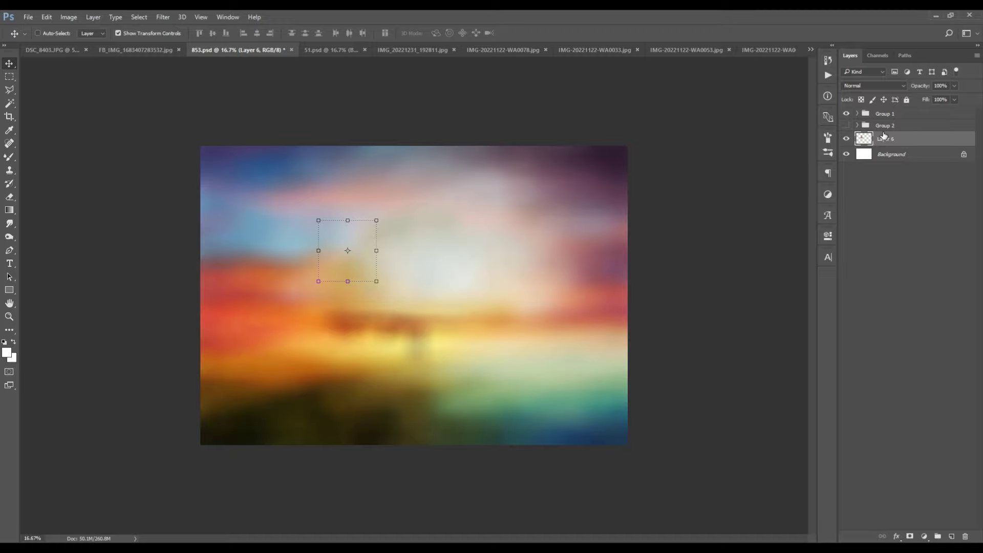
drag(886, 139, 880, 111)
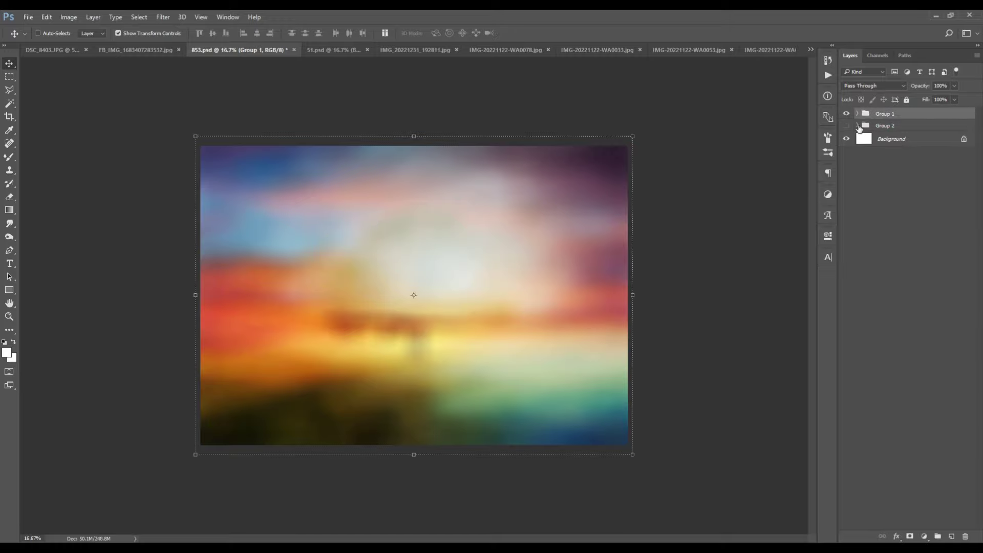
Step: Move Layer 3, the seated man, out of Group 2 to the top of the stack
click(858, 126)
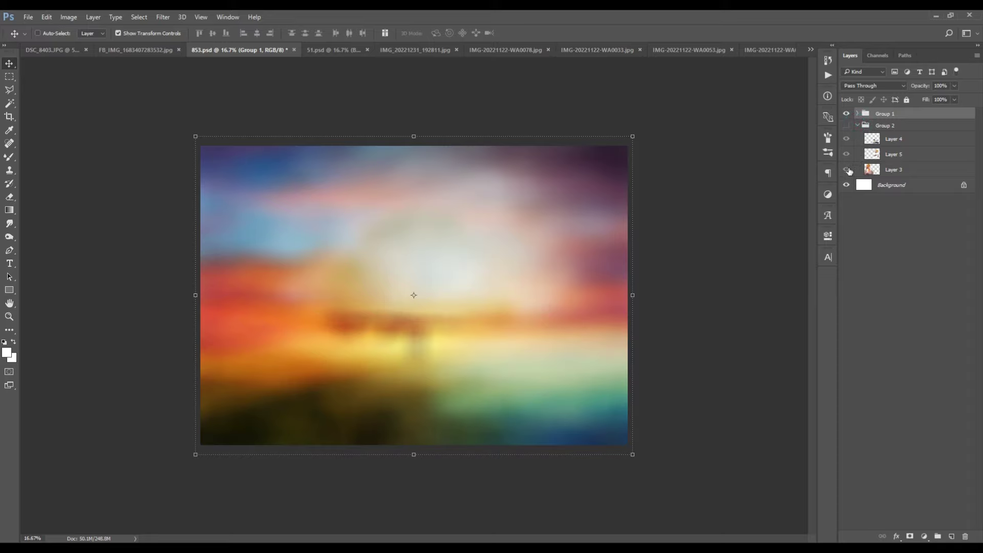
click(905, 171)
drag(899, 168, 885, 116)
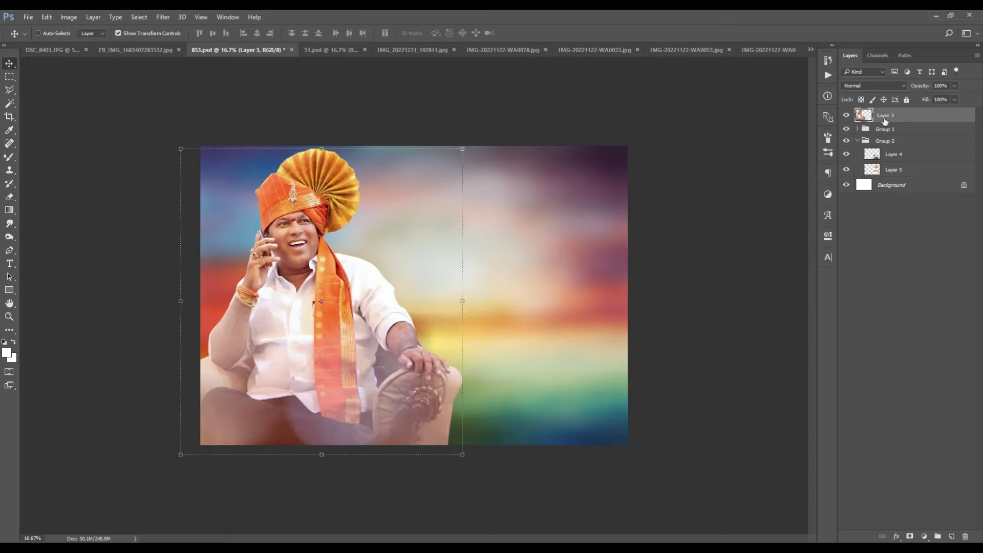
click(871, 142)
click(858, 141)
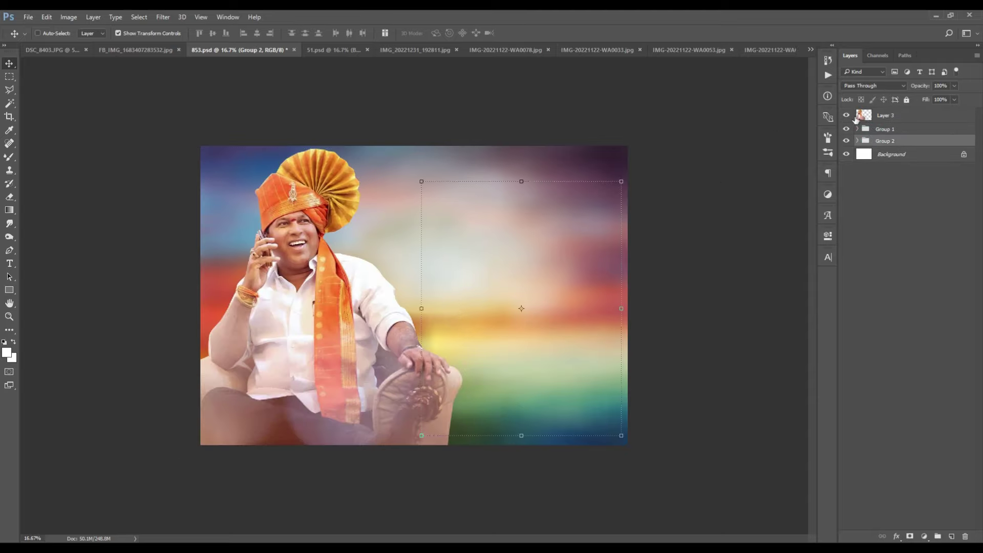
click(855, 119)
key(ctrl+plus)
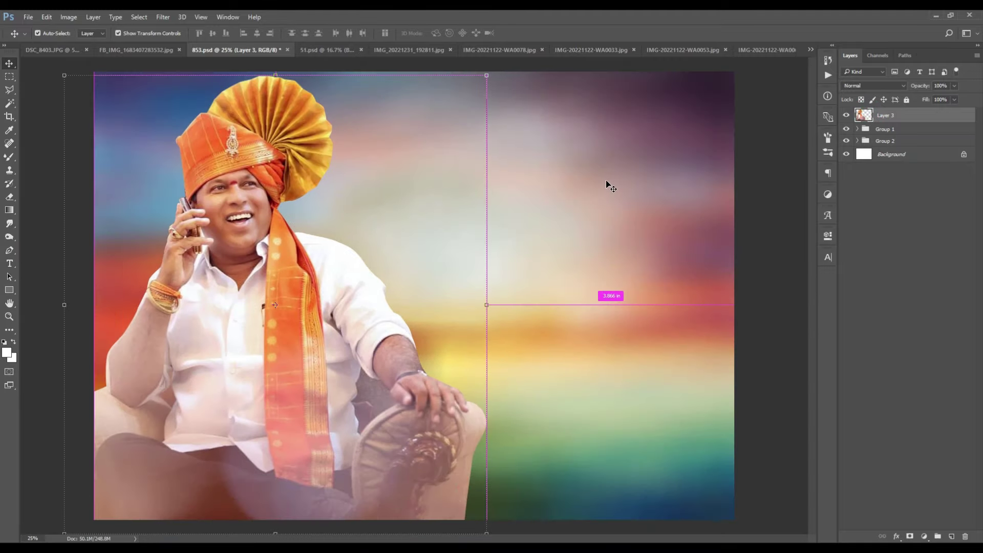
key(ctrl+minus)
key(ctrl+plus)
key(ctrl+plus)
key(ctrl+minus)
key(ctrl+minus)
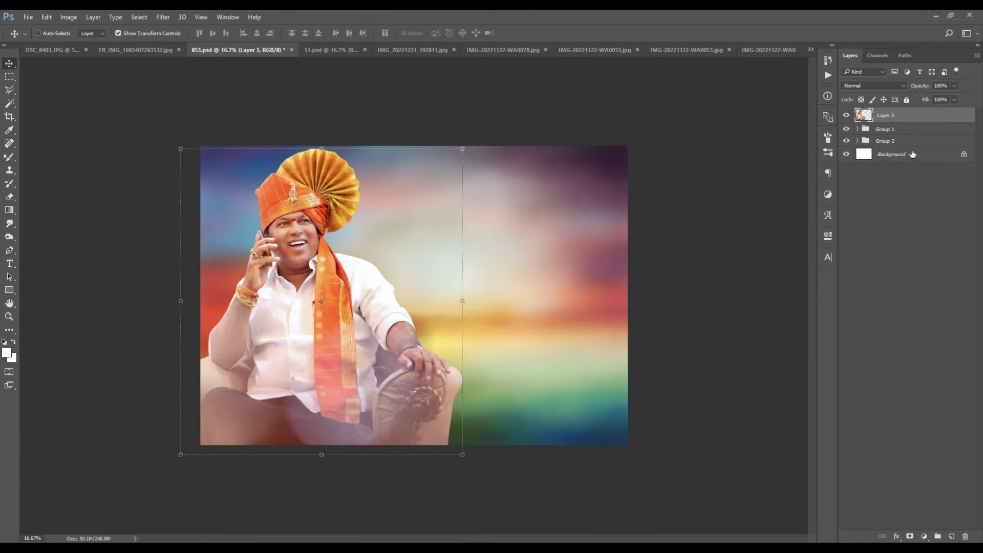
Step: Move Layers 4 and 5 out of Group 2 to sit above Layer 3
click(858, 141)
click(894, 154)
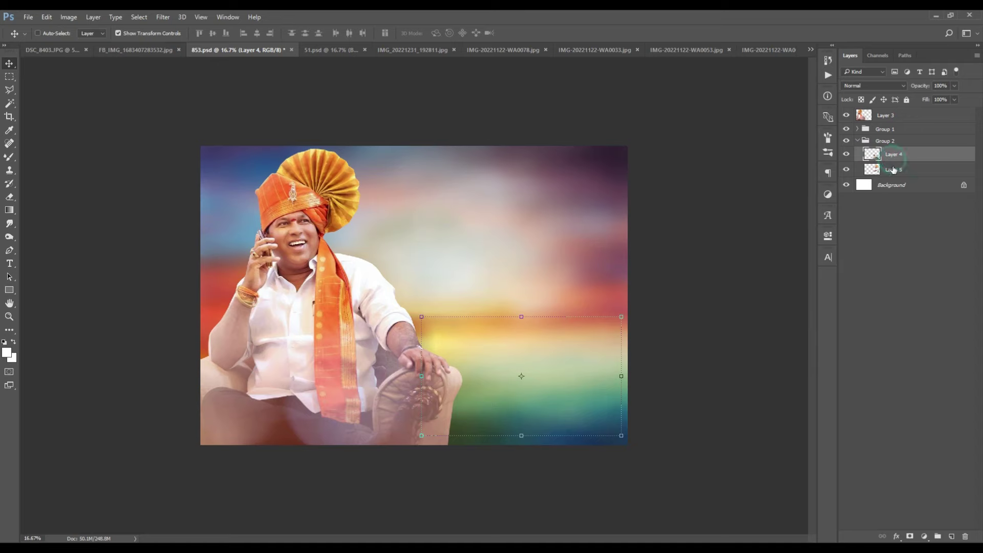
shift+click(895, 170)
drag(899, 158, 890, 110)
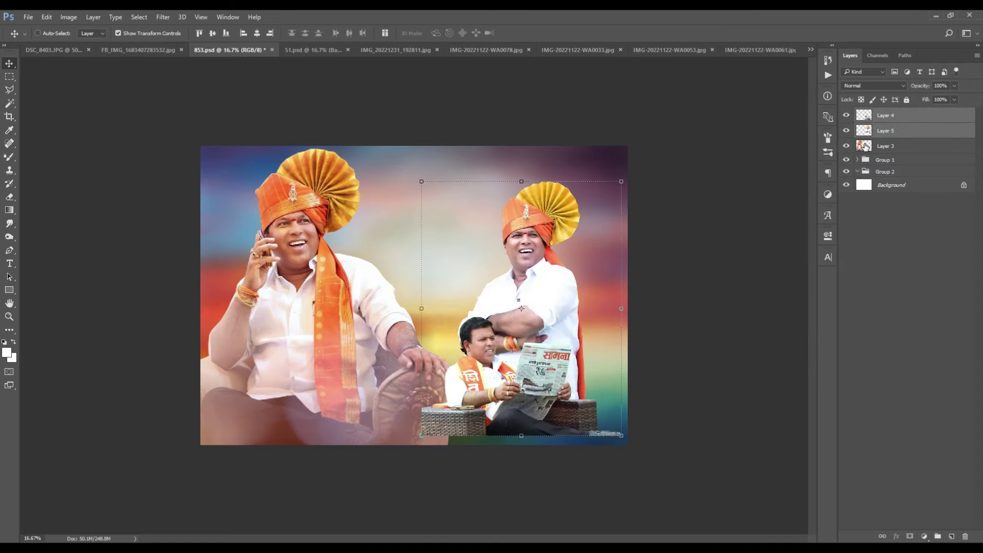
click(877, 173)
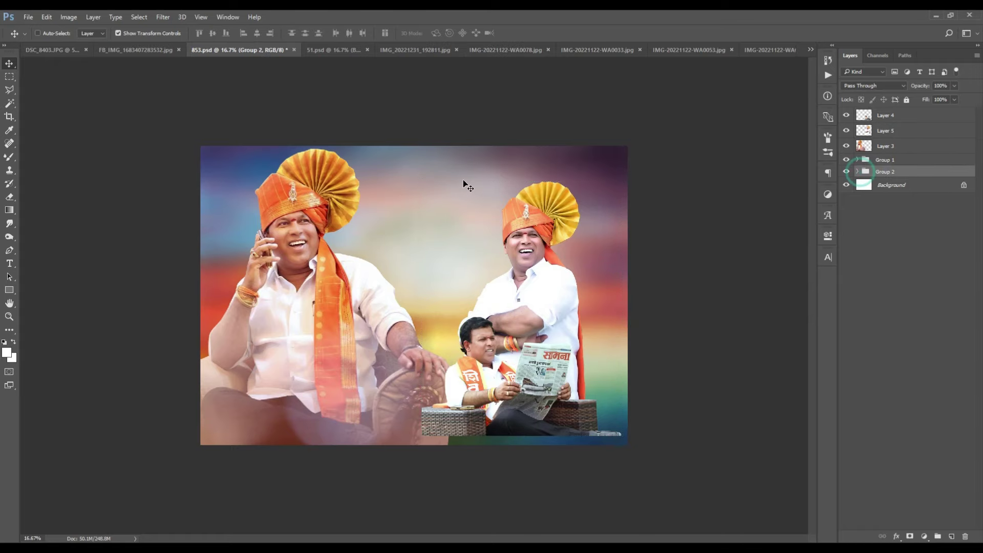
key(ctrl+plus)
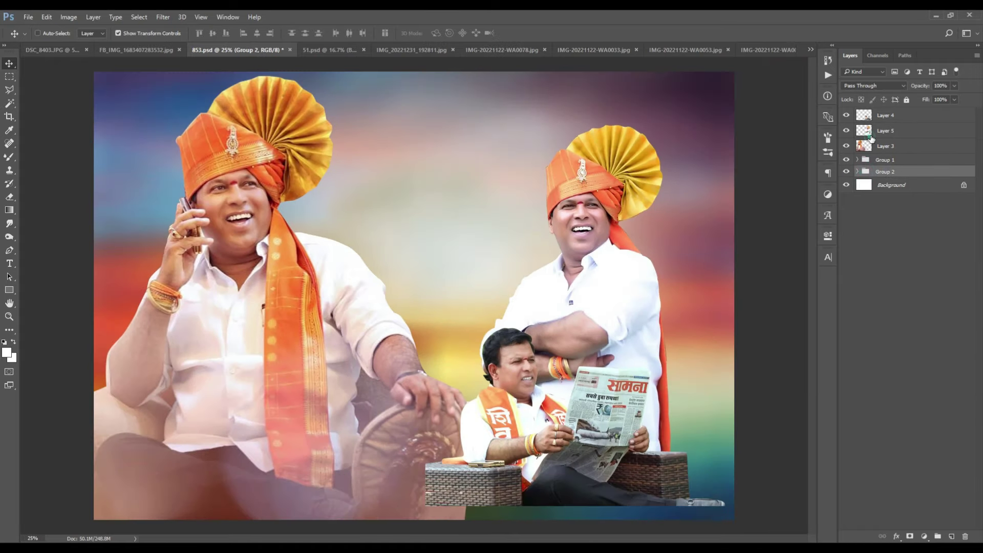
Step: Test moving the standing man and newspaper reader, leaving both in place
click(871, 132)
drag(536, 116, 536, 116)
click(889, 114)
drag(509, 384, 509, 385)
click(891, 132)
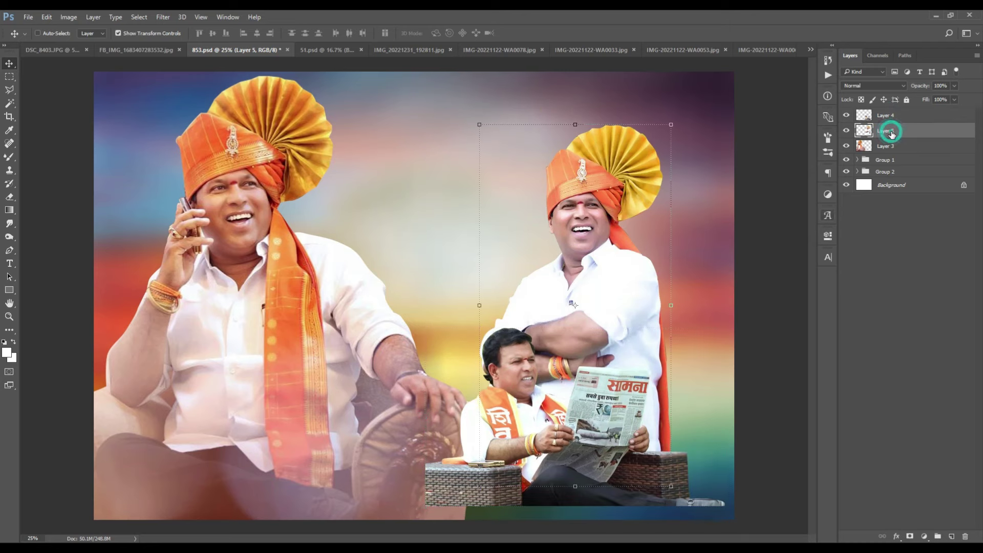
Step: Bring the turbaned man from IMG-20221122-WA0078.jpg in, enlarge him, and place him behind the right-hand group
click(499, 49)
drag(425, 153, 488, 227)
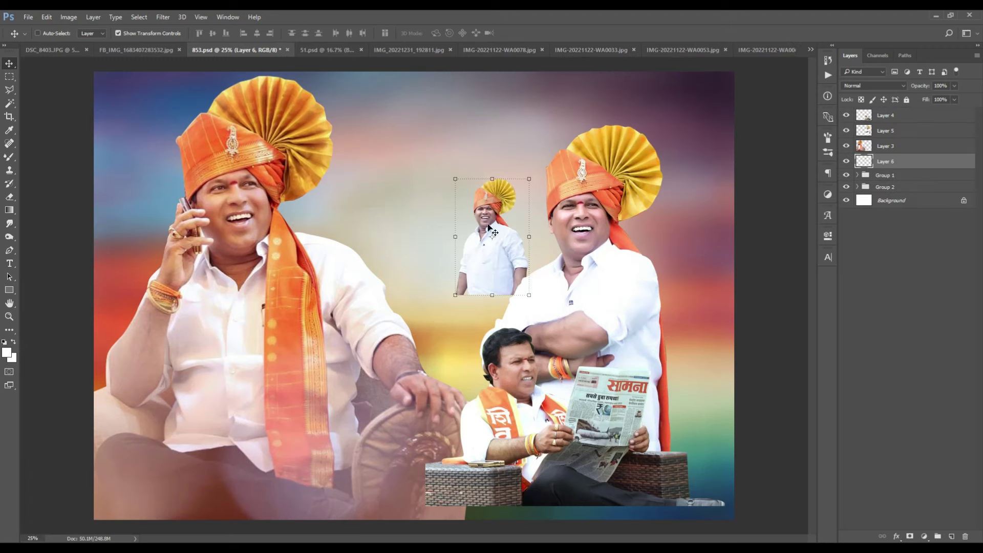
drag(531, 297, 612, 450)
key(Return)
drag(620, 148, 659, 147)
key(Return)
drag(540, 159, 707, 237)
Step: Resize the yellow-shirted man and place him at the poster's upper right
key(ctrl+t)
drag(560, 127, 565, 132)
drag(666, 205, 669, 186)
key(Return)
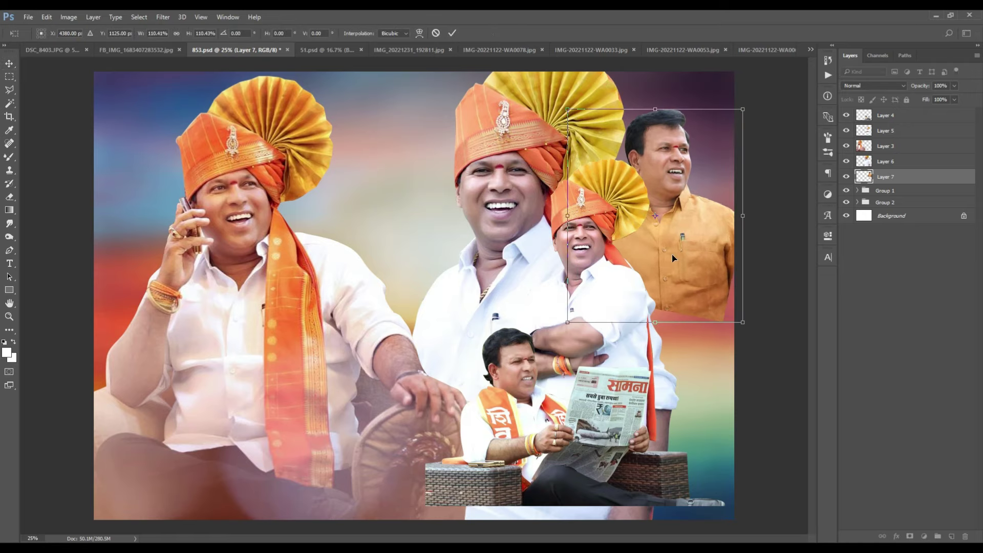
Step: Select the right-hand figure layers and bring them to the front of the stack
ctrl+click(879, 131)
ctrl+click(879, 116)
ctrl+click(879, 161)
key(ctrl+shift+bracketright)
key(ctrl+minus)
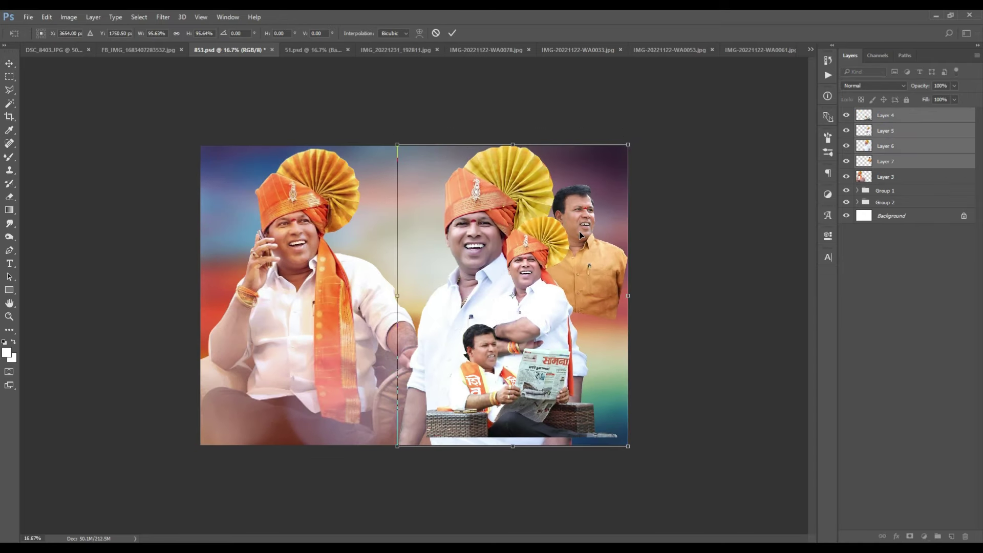
key(ctrl+plus)
Step: Regroup all figure layers into a new Group 2 and select it with Group 1
click(885, 177)
key(ctrl+minus)
key(ctrl+plus)
click(885, 203)
key(Delete)
click(883, 117)
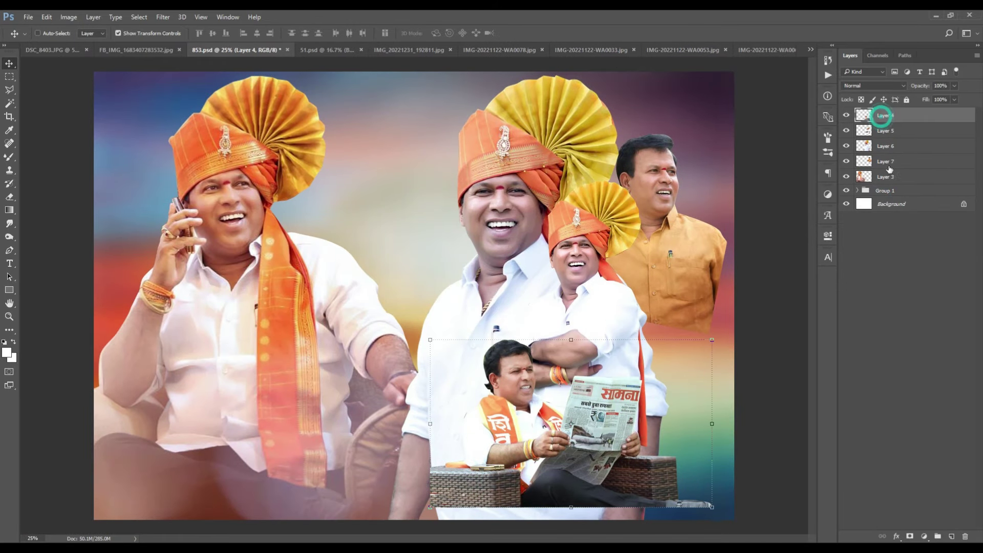
shift+click(888, 178)
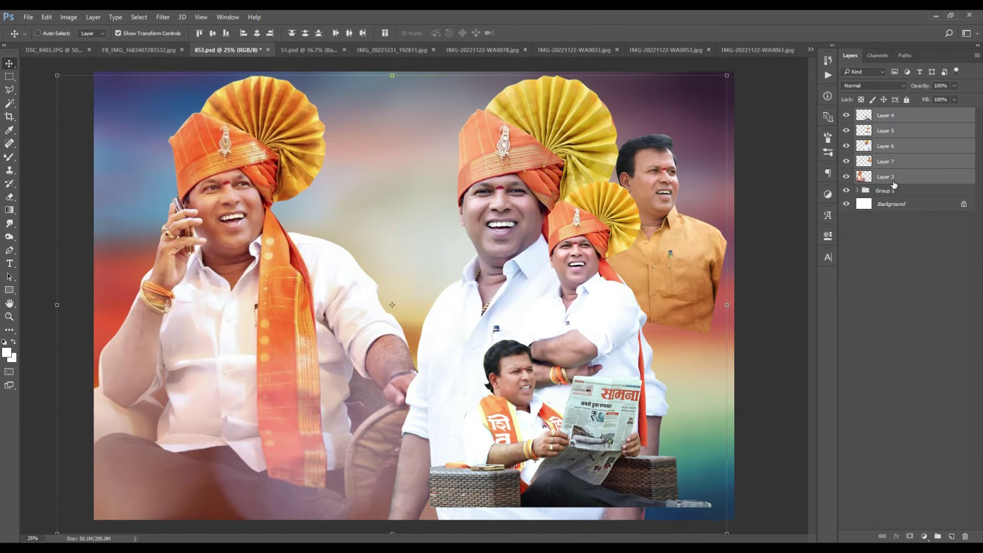
key(ctrl+g)
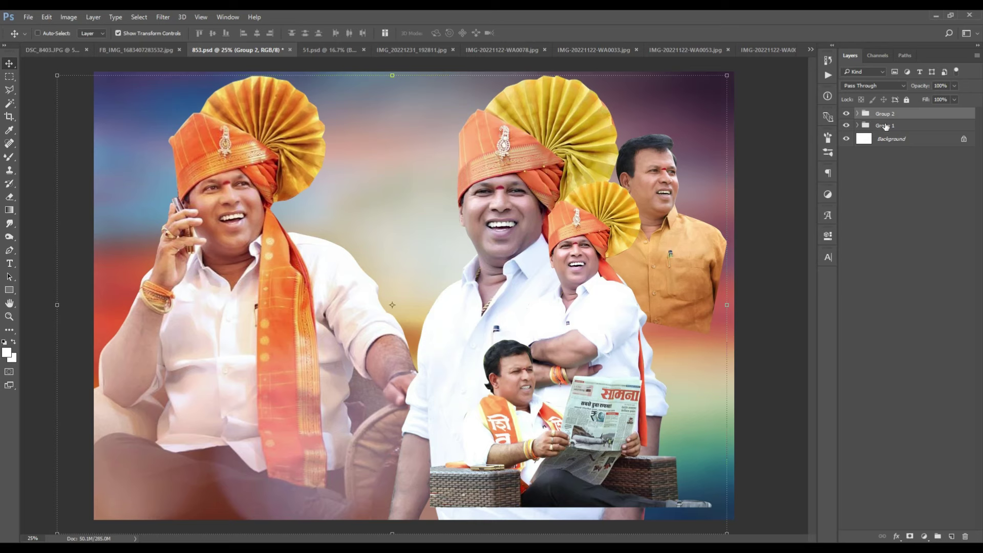
shift+click(895, 126)
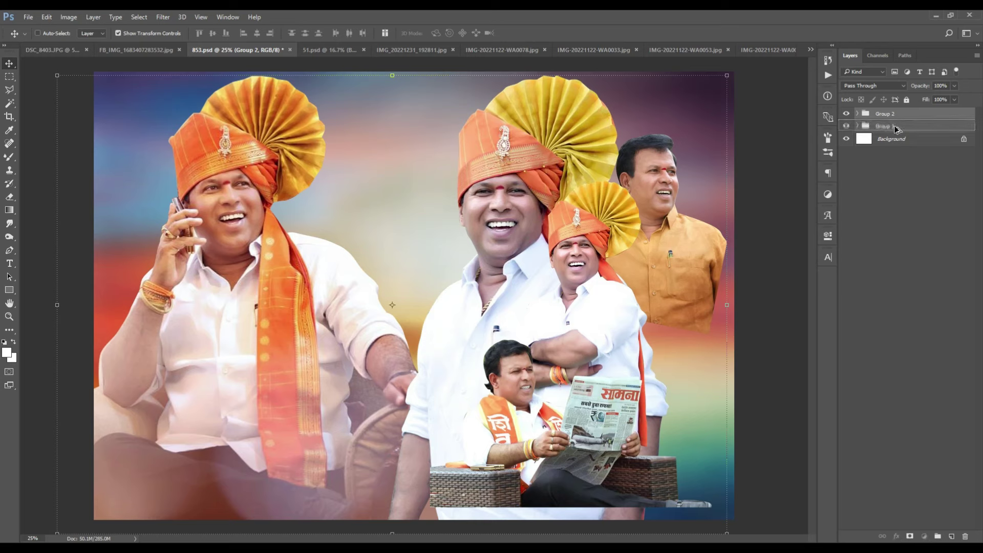
Step: Duplicate Group 2 and toggle the Group 2 copy's visibility to compare
drag(896, 132, 954, 536)
ctrl+click(893, 121)
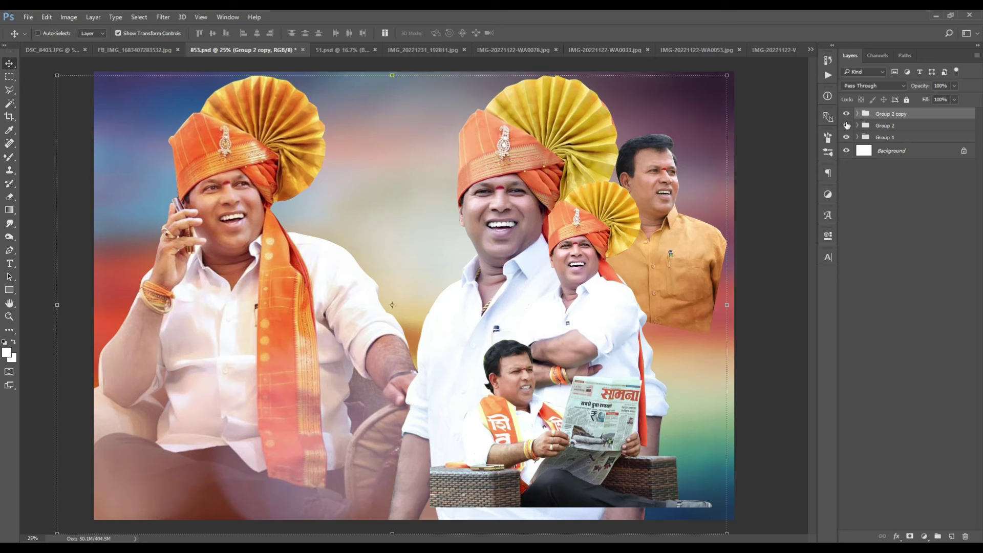
click(845, 114)
click(845, 114)
click(846, 113)
click(846, 114)
click(846, 113)
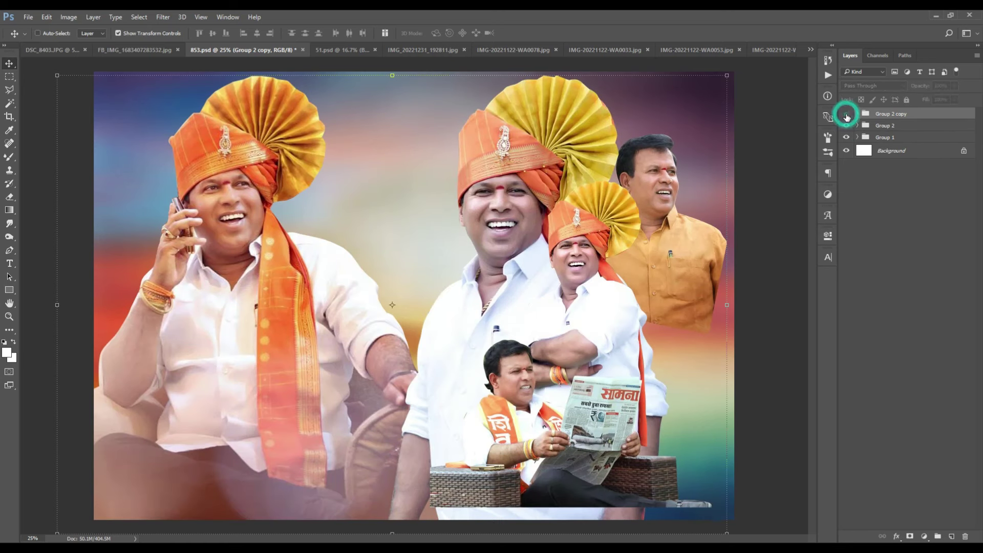
click(846, 113)
click(846, 113)
click(846, 114)
click(846, 114)
click(847, 113)
click(846, 113)
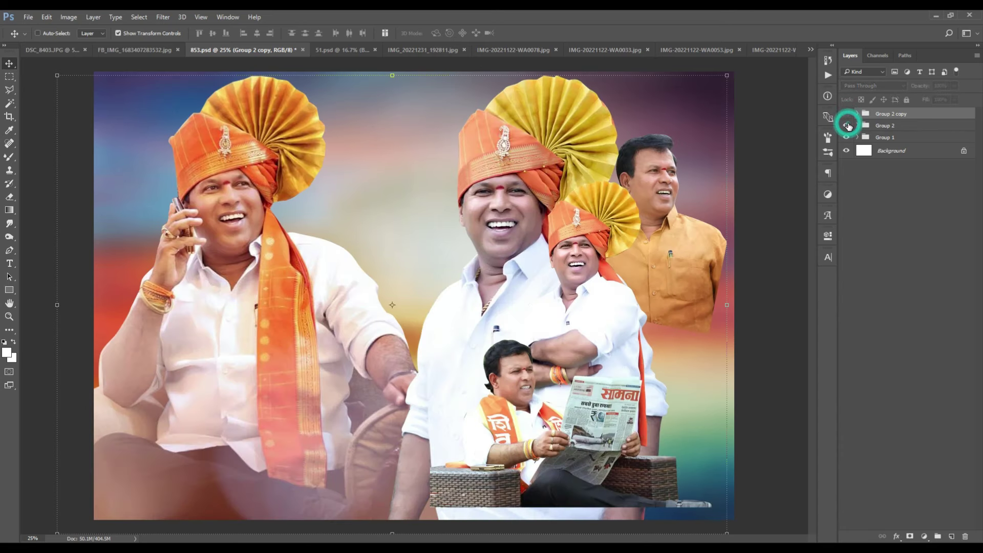
Step: Move Group 2 below Group 1, then select Layer 3 inside Group 2 copy
drag(891, 125, 890, 143)
click(888, 115)
key(ctrl)
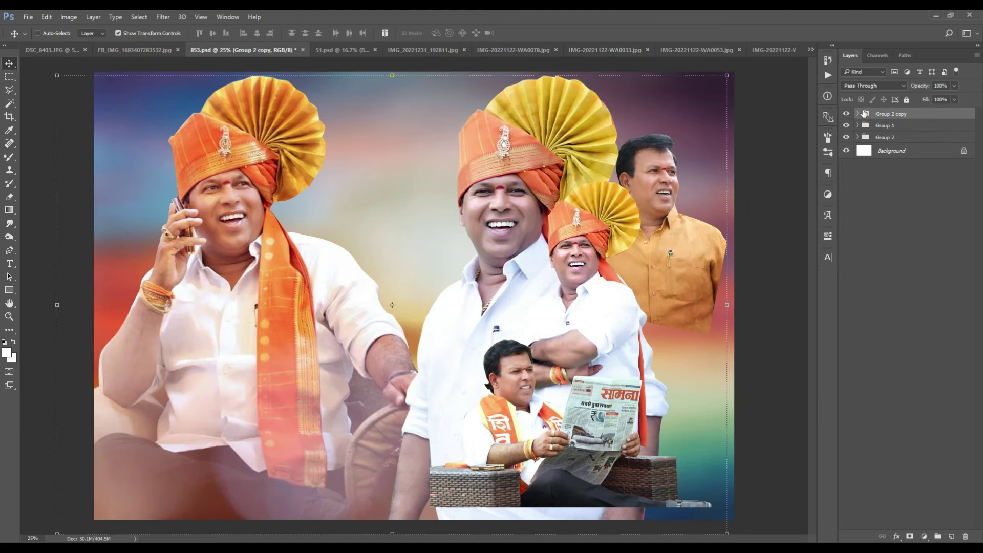
click(858, 114)
click(894, 190)
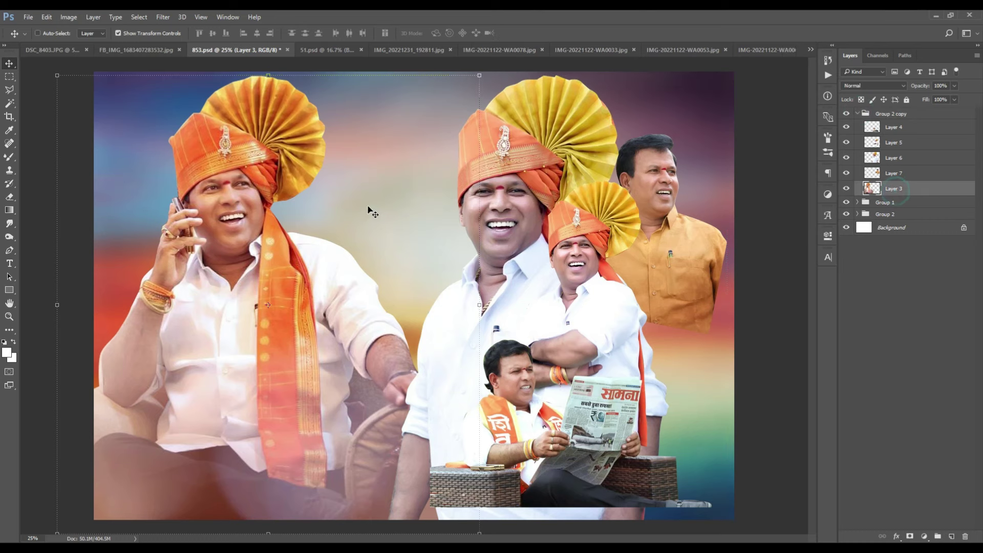
Step: Apply Camera Raw Filter to Layer 3 with Highlights +65, Shadows +64, Whites +77, Blacks +43
click(163, 17)
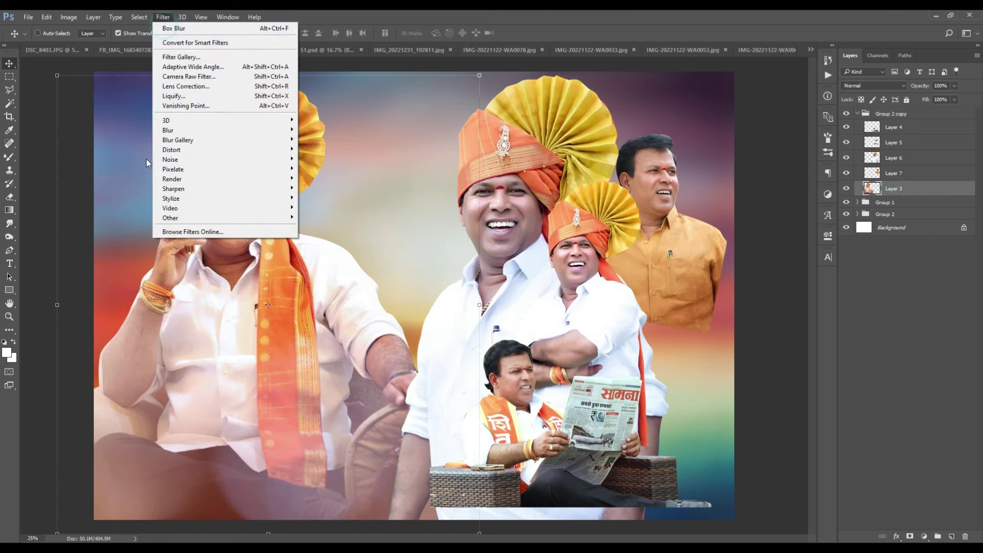
click(193, 79)
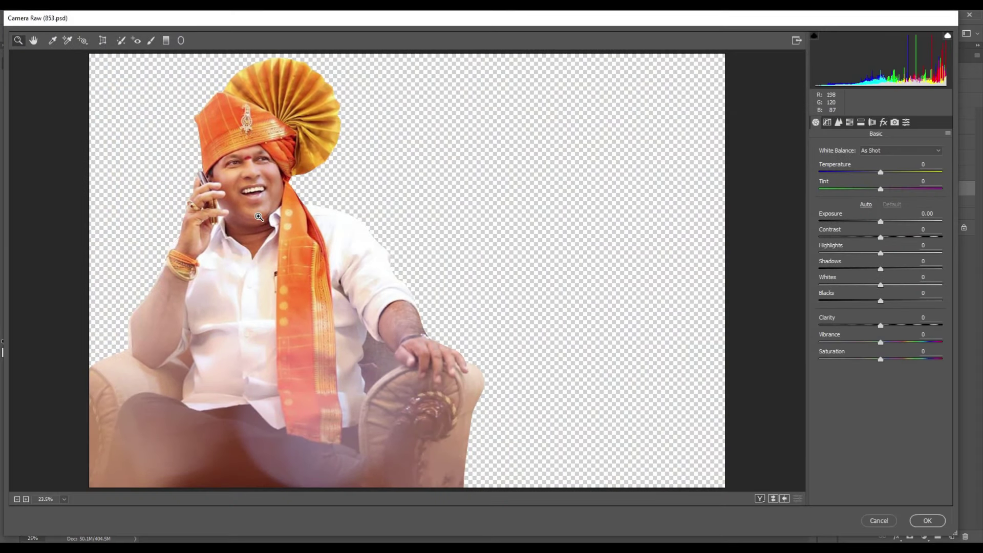
click(880, 255)
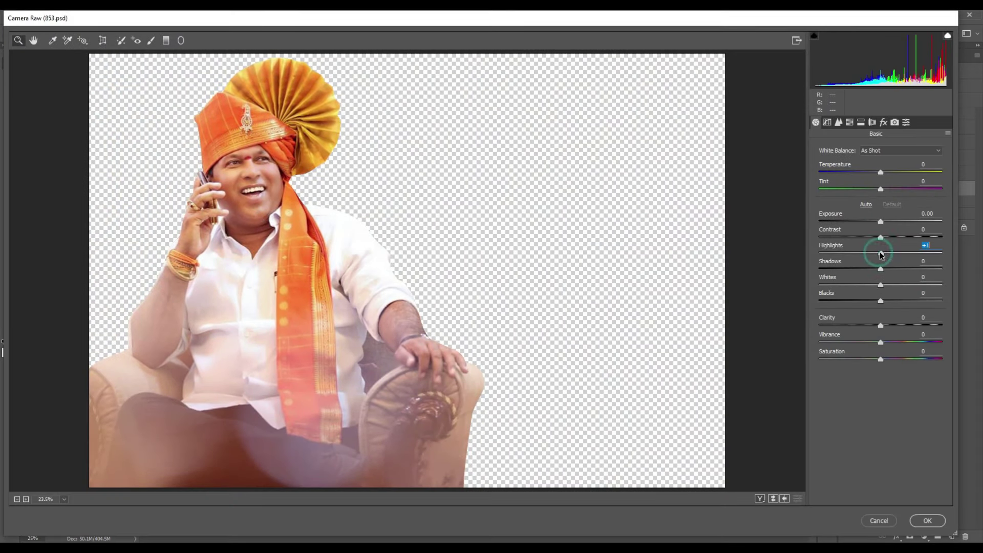
drag(919, 255, 923, 324)
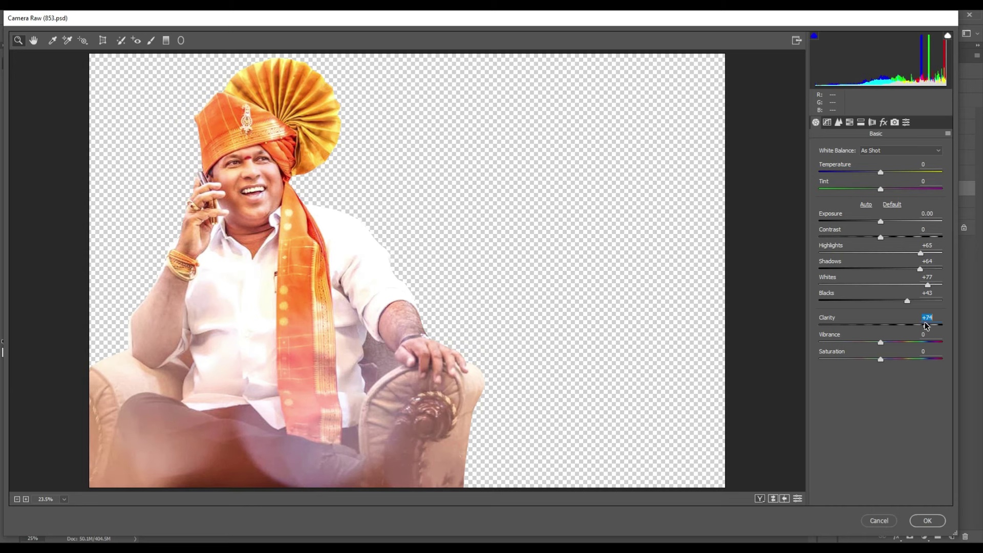
scroll(252, 171, up, 3)
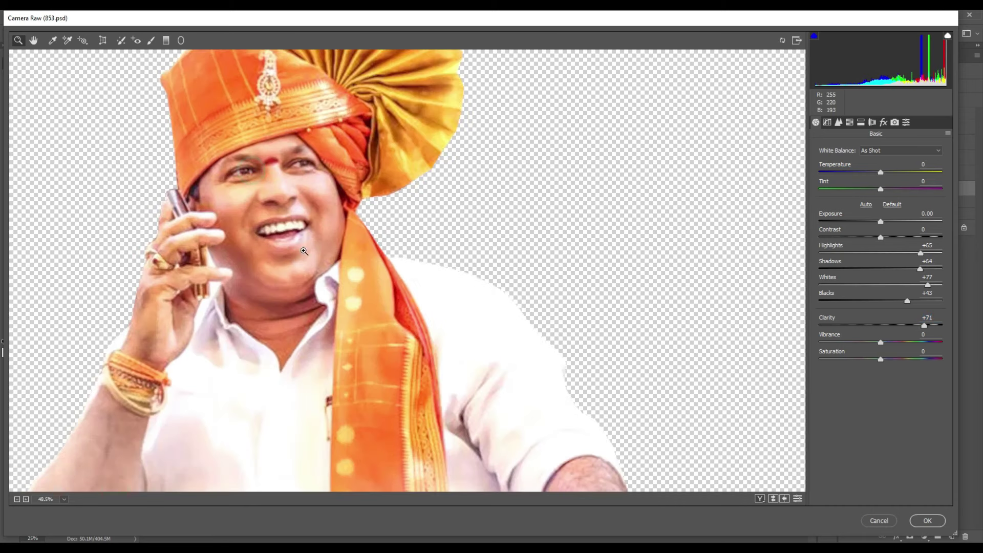
scroll(322, 269, down, 3)
scroll(323, 269, up, 1)
scroll(323, 269, down, 3)
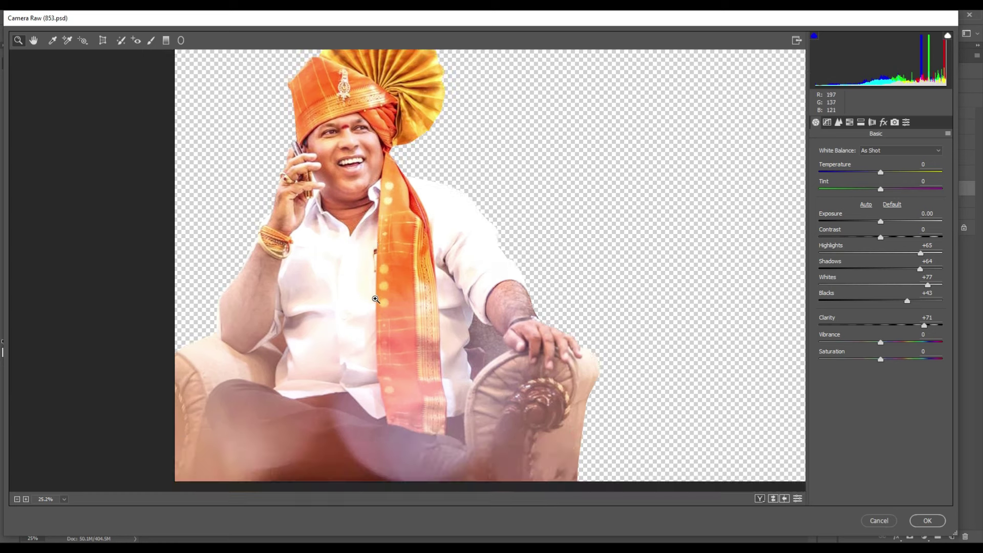
scroll(402, 256, up, 3)
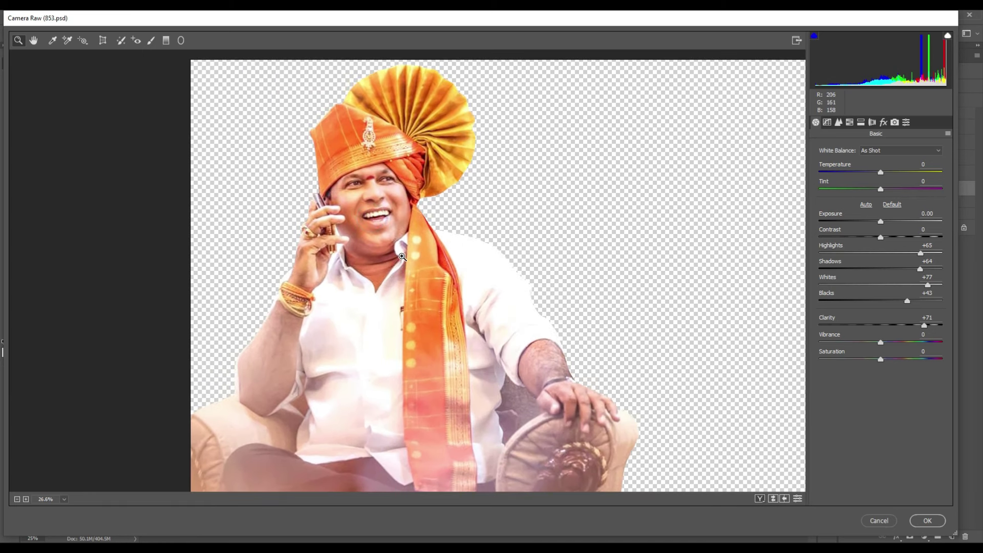
Step: Fine-tune Clarity in the Basic panel up to +78
drag(927, 326, 929, 327)
scroll(391, 315, down, 1)
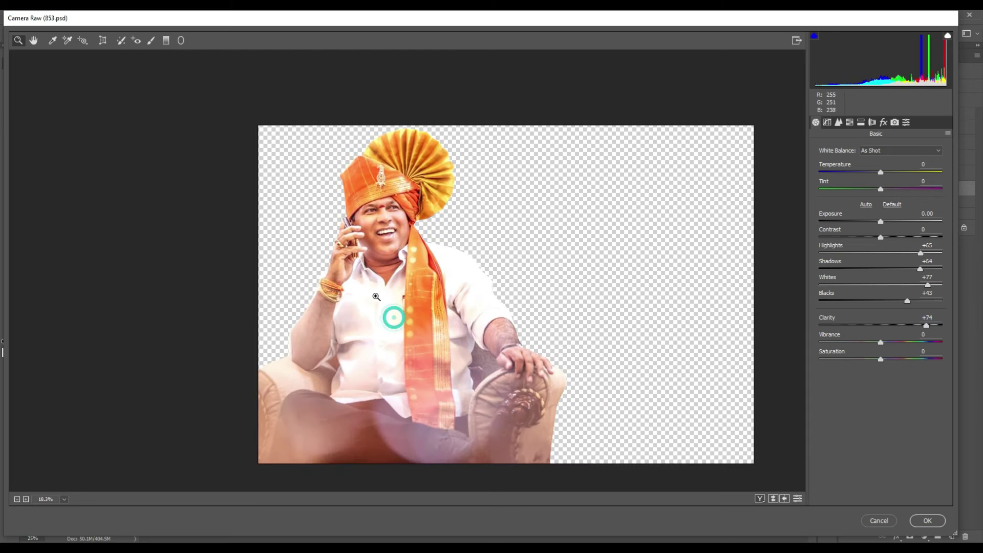
scroll(404, 213, up, 1)
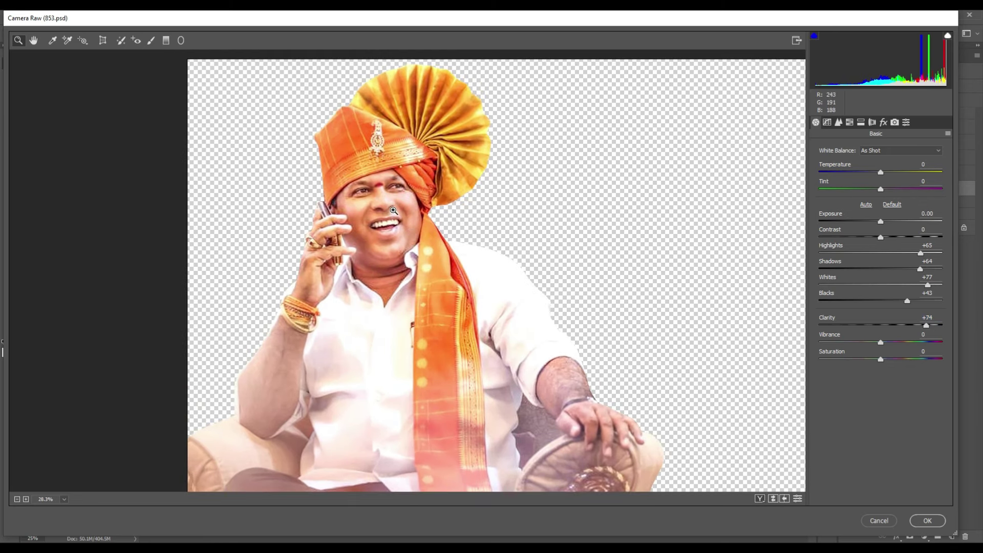
scroll(394, 212, up, 1)
scroll(417, 277, down, 1)
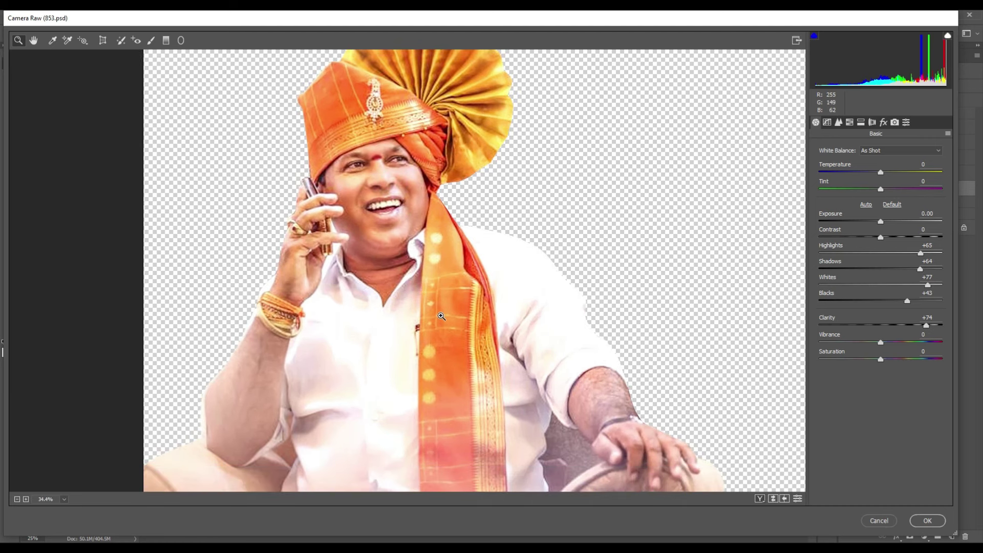
scroll(441, 316, down, 1)
scroll(456, 291, up, 1)
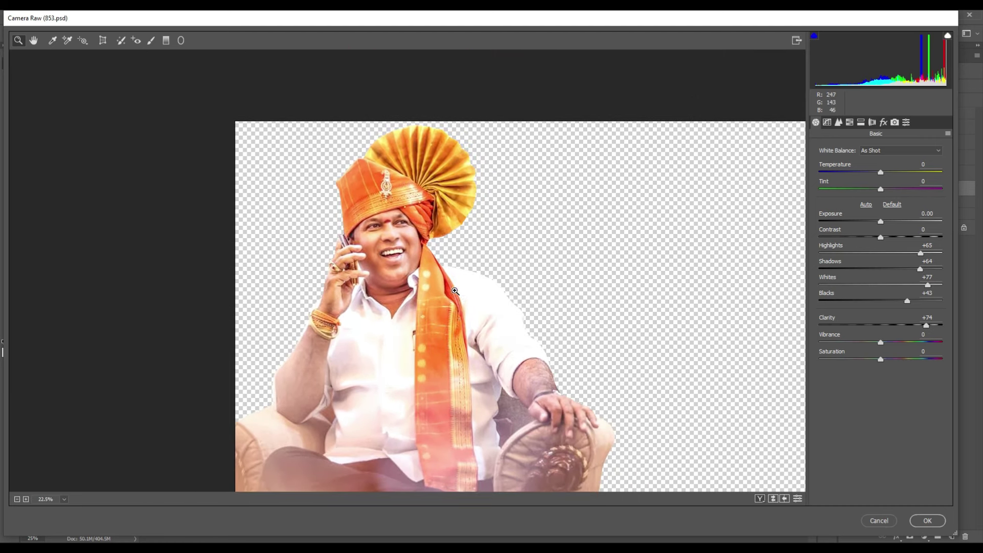
scroll(463, 324, down, 1)
scroll(435, 291, down, 1)
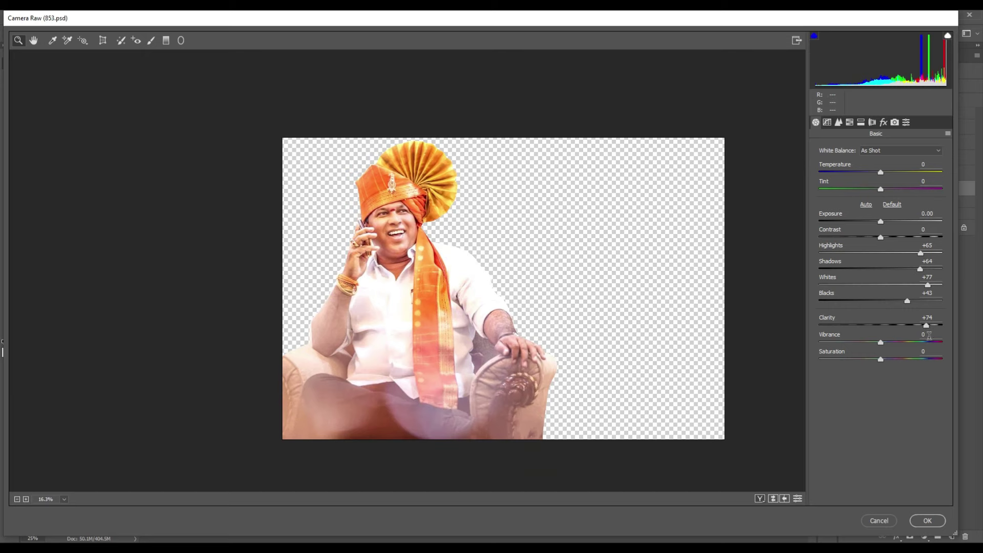
drag(928, 326, 929, 325)
click(827, 122)
Step: Set the parametric tone curve to Highlights +22, Lights +1, Darks −9, Shadows +3, then apply the filter
scroll(436, 253, up, 1)
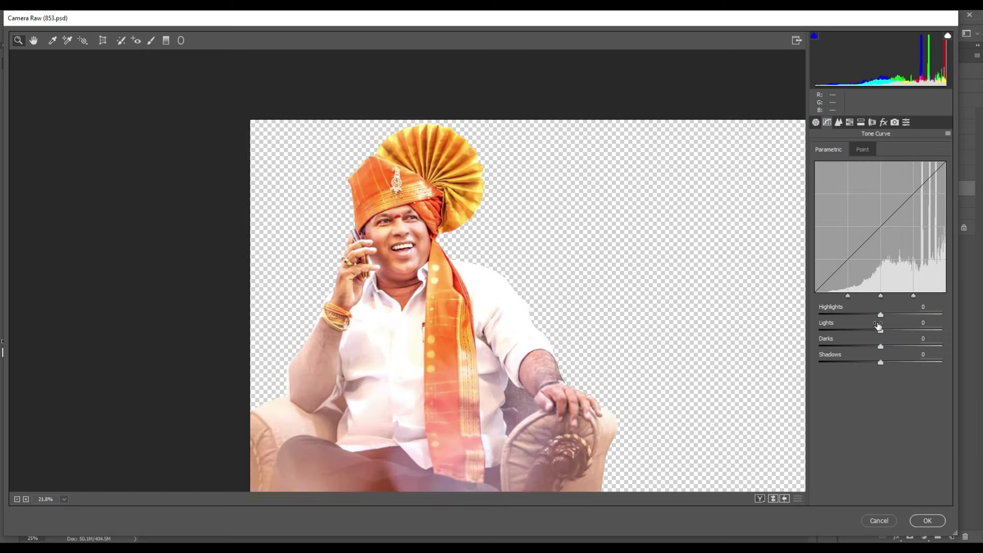
drag(883, 318, 876, 364)
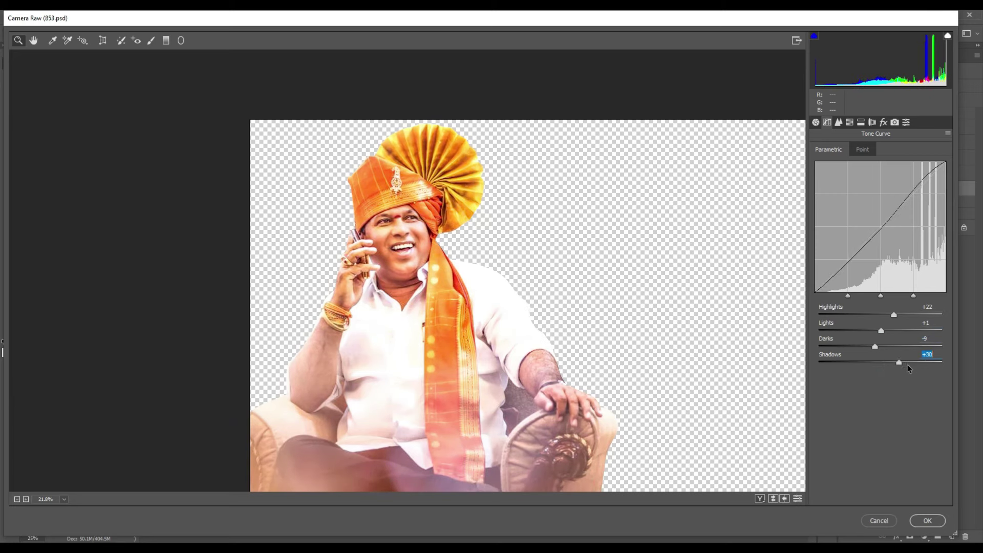
click(940, 523)
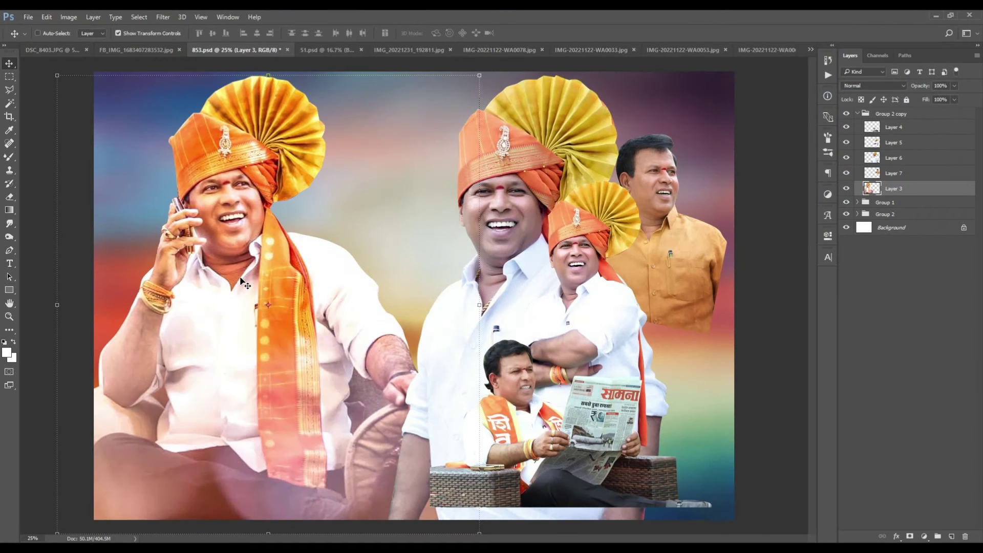
Step: Choose the Mixer Brush Tool from the brush tool group
right_click(9, 157)
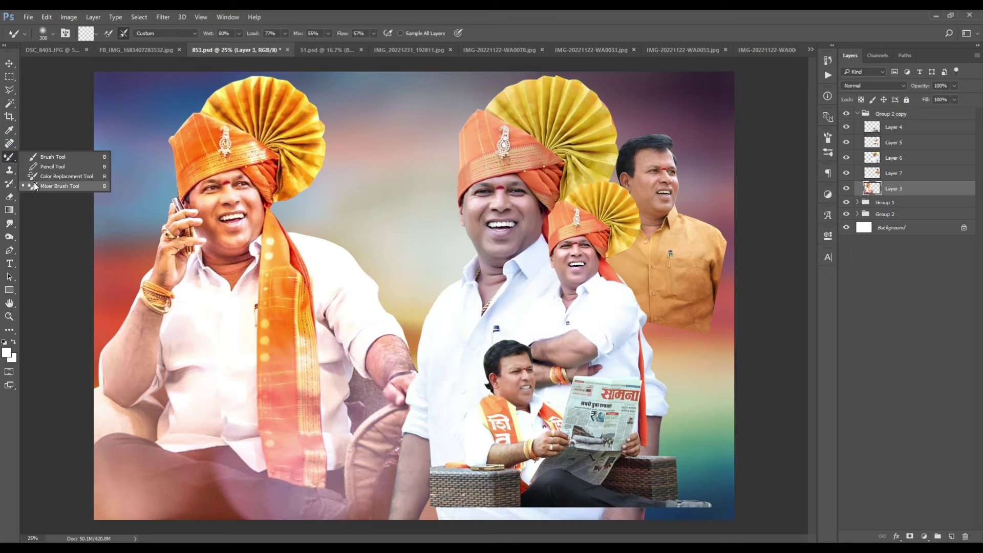
click(56, 185)
right_click(9, 162)
click(47, 186)
Step: Blend the left man's face and neck skin with the mixer brush at varying sizes
scroll(335, 290, up, 3)
scroll(604, 387, up, 3)
scroll(625, 395, left, 4)
key(bracketleft)
scroll(621, 403, up, 1)
scroll(593, 373, down, 1)
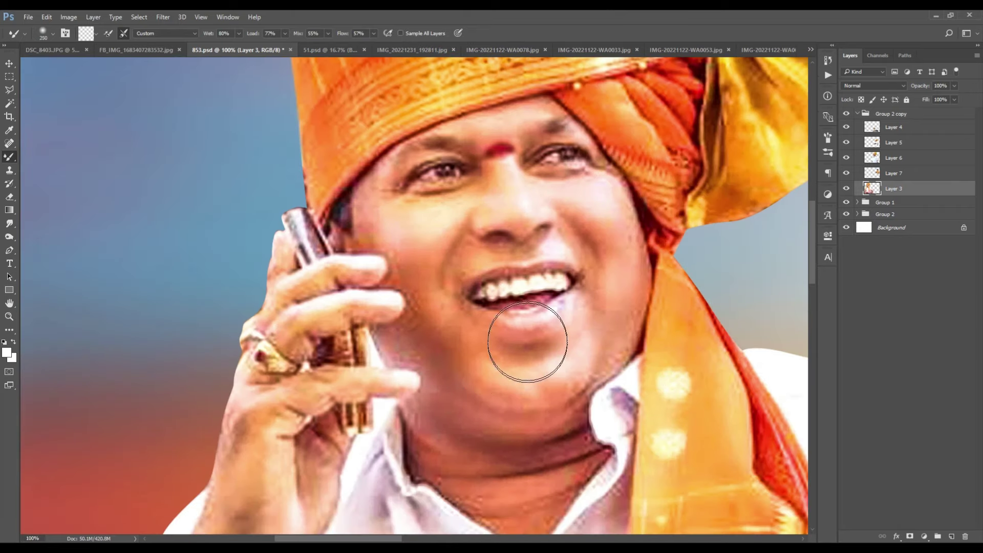
key(bracketright)
scroll(382, 267, up, 1)
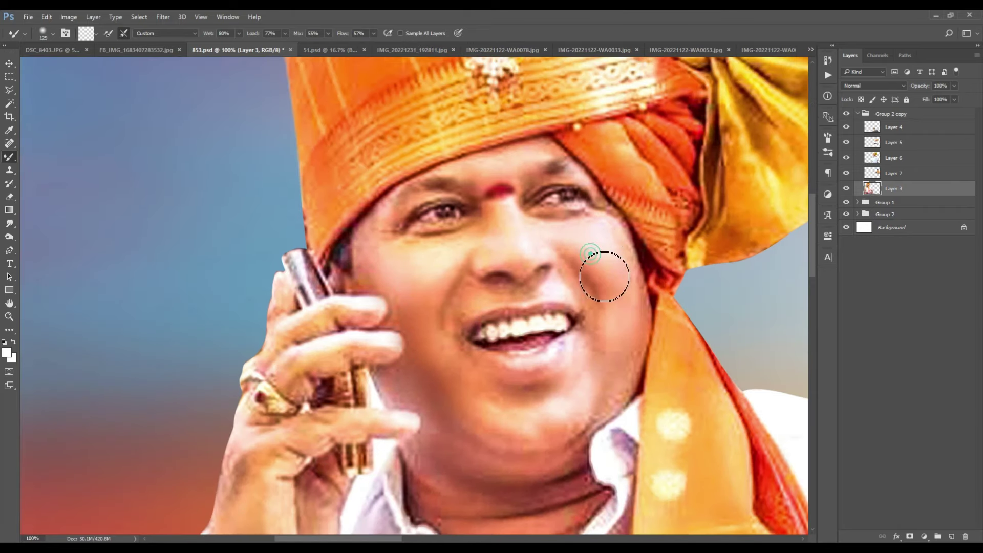
key(bracketleft)
key(bracketleft)
scroll(477, 286, up, 2)
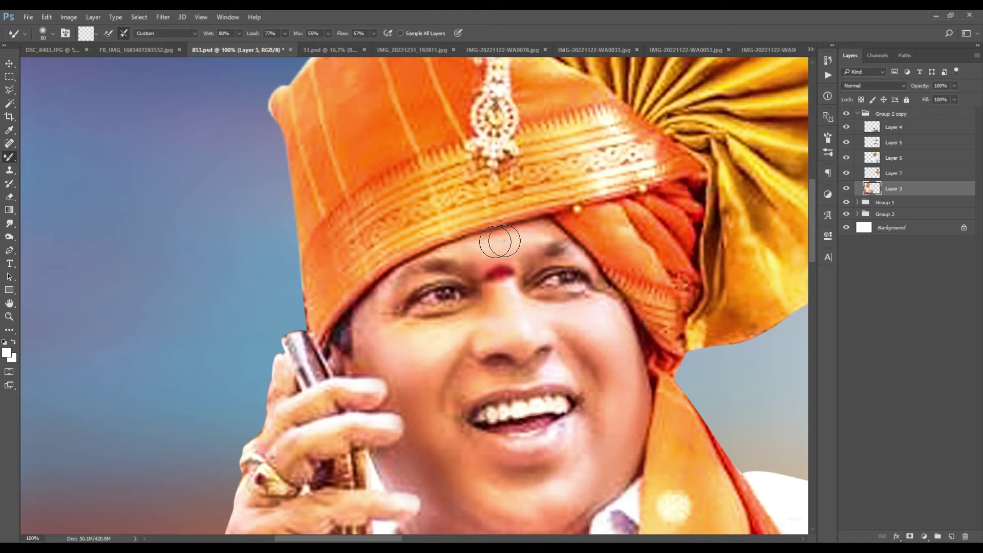
key(bracketright)
scroll(430, 331, down, 2)
scroll(464, 403, up, 1)
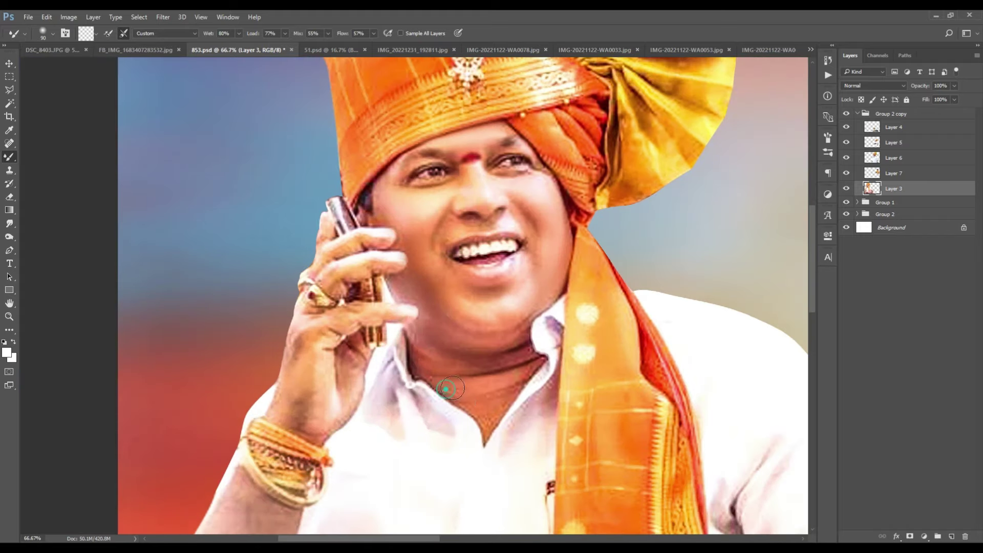
Step: Duplicate the painted layer as Layer 3 copy and return to the Move tool
key(ctrl+j)
key(v)
scroll(413, 351, down, 4)
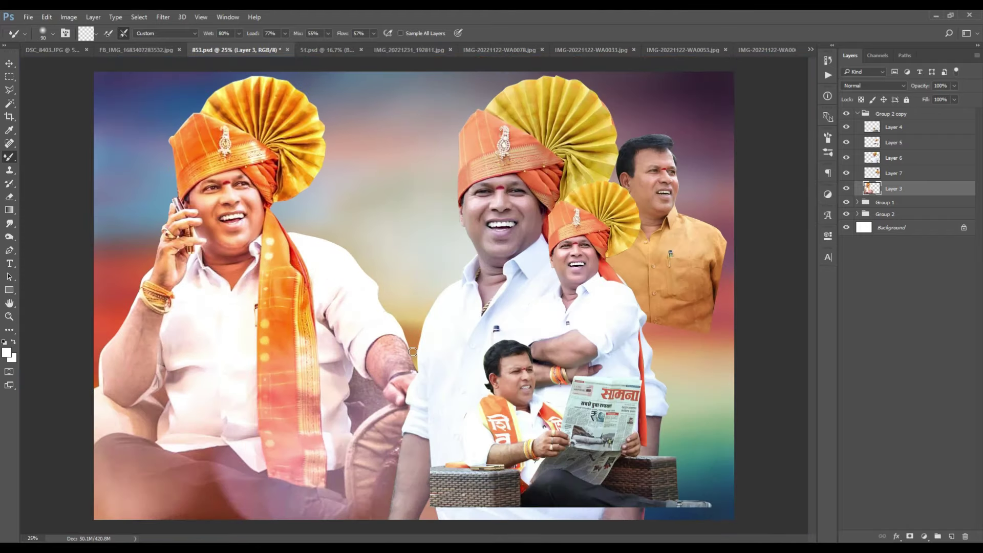
scroll(414, 277, up, 1)
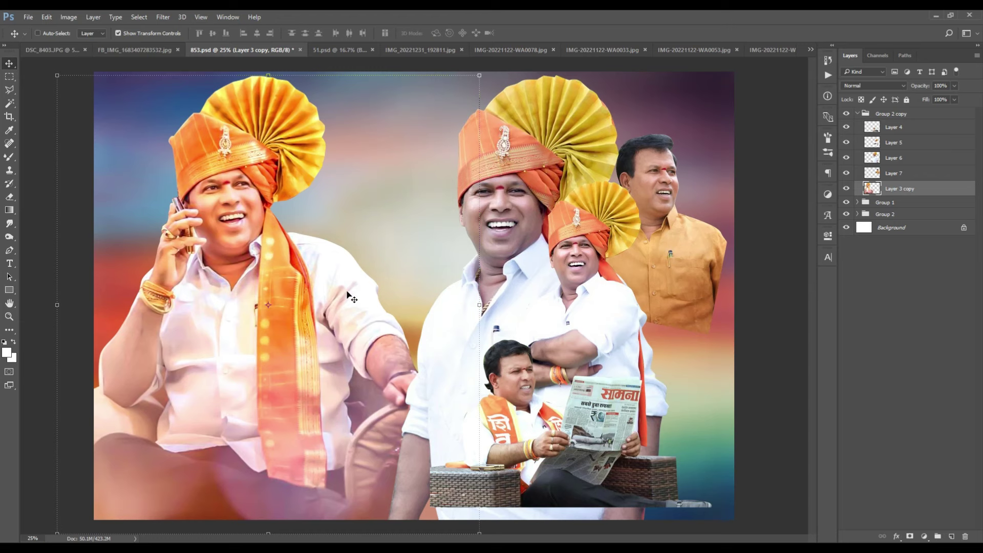
Step: Duplicate the people group as Group 2 copy 2 and size a soft Eraser brush
drag(487, 389, 328, 229)
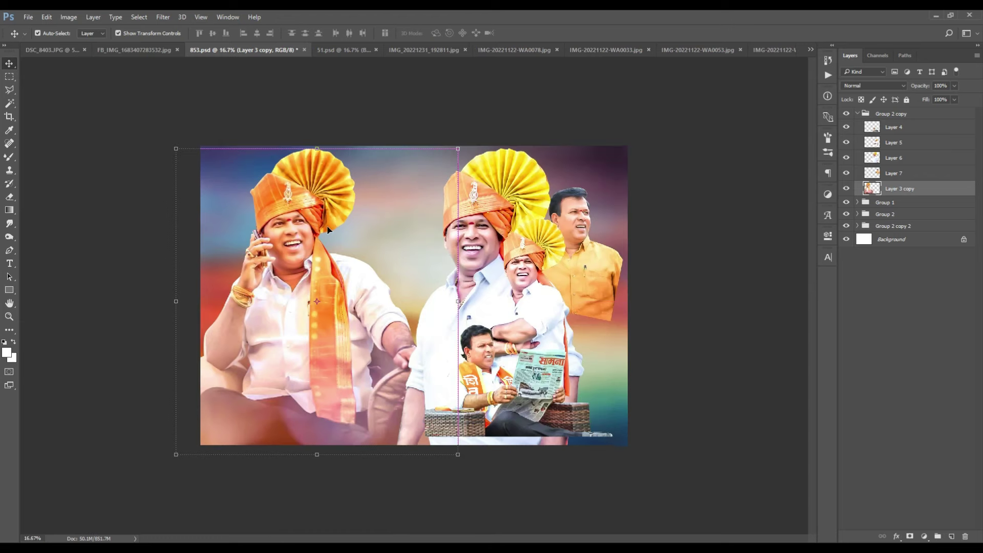
click(9, 197)
scroll(143, 268, down, 1)
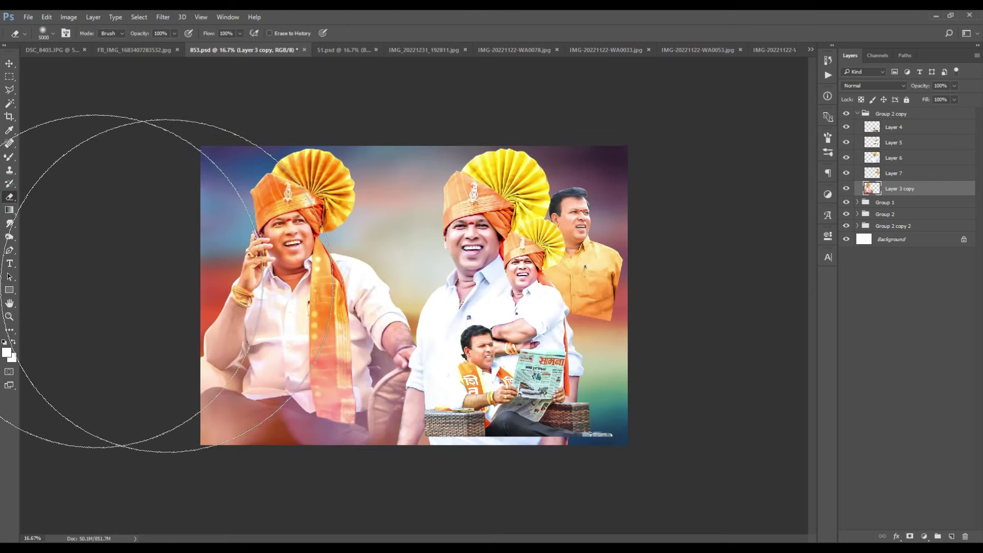
key(bracketleft)
key(bracketleft)
key(bracketleft)
key(bracketleft)
key(bracketleft)
key(bracketleft)
key(bracketleft)
key(bracketleft)
key(bracketleft)
key(bracketleft)
key(bracketleft)
key(bracketleft)
key(bracketleft)
key(bracketleft)
key(bracketleft)
key(bracketleft)
key(bracketleft)
key(bracketleft)
key(bracketleft)
key(bracketleft)
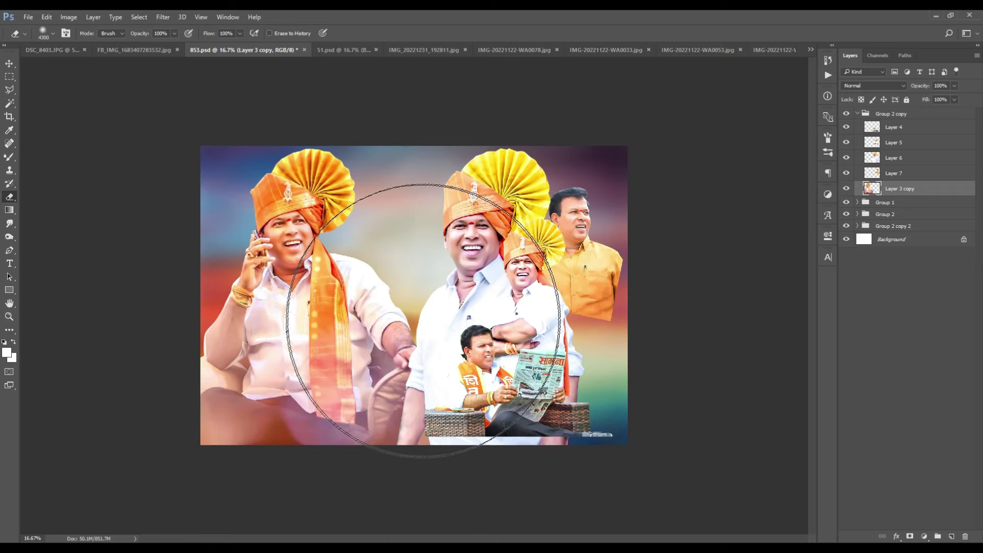
right_click(419, 370)
key(Escape)
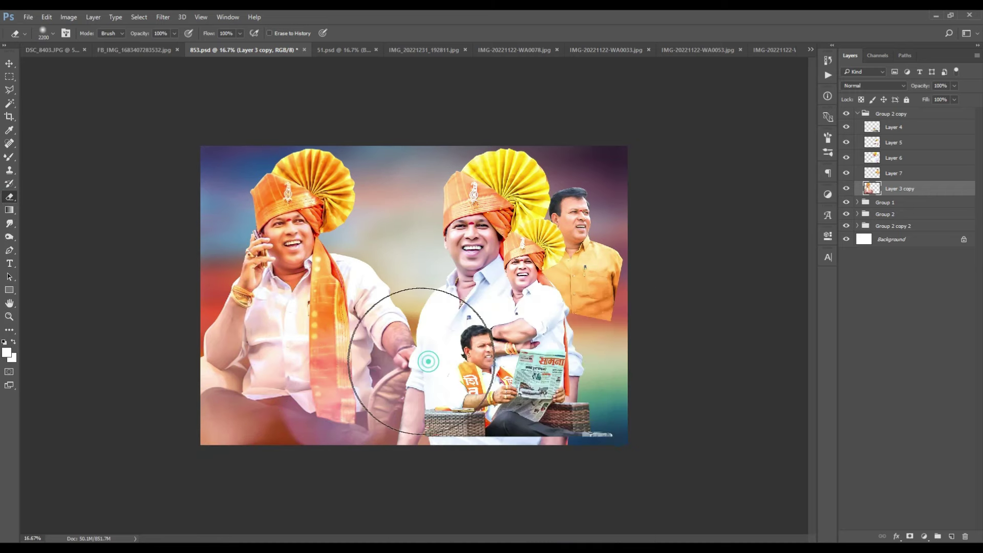
right_click(412, 363)
double_click(419, 362)
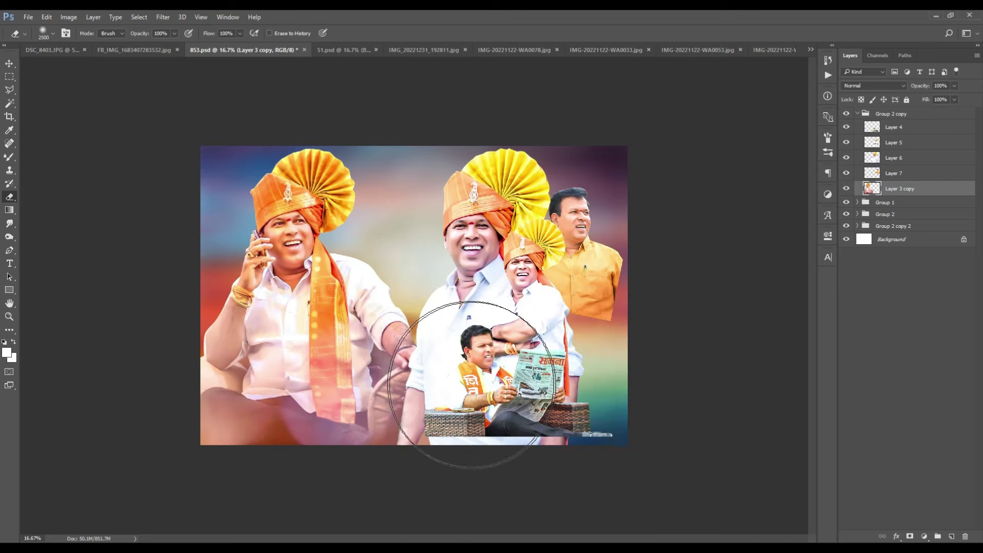
key(bracketright)
key(bracketright)
key(bracketright)
key(bracketright)
key(bracketright)
key(bracketright)
key(bracketright)
key(bracketright)
key(bracketright)
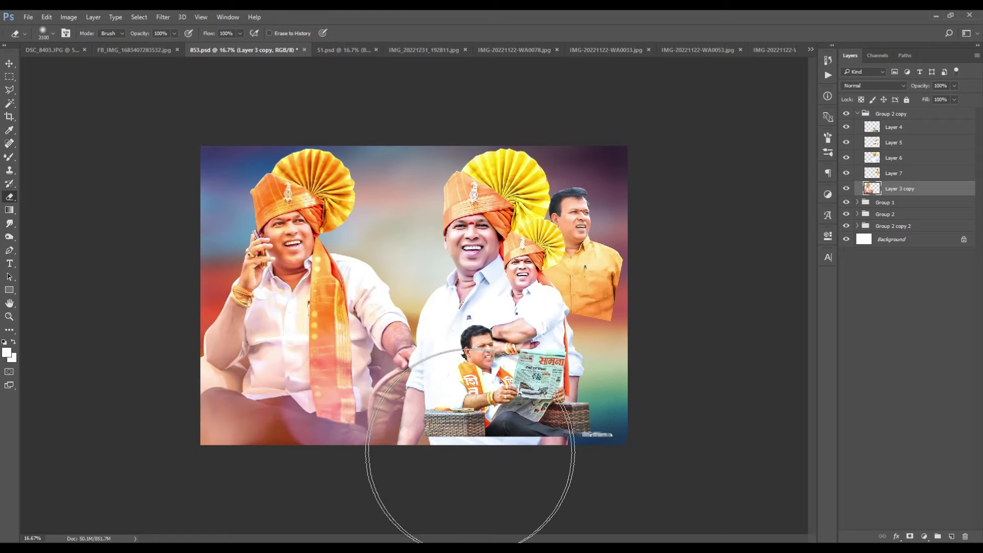
Step: Erase the left turbaned man's lower lap area so it fades into the glow
mouse_move(384, 461)
mouse_down()
mouse_move(295, 487)
mouse_move(197, 451)
mouse_move(124, 388)
mouse_move(112, 338)
mouse_up()
key(bracketleft)
key(bracketleft)
key(bracketleft)
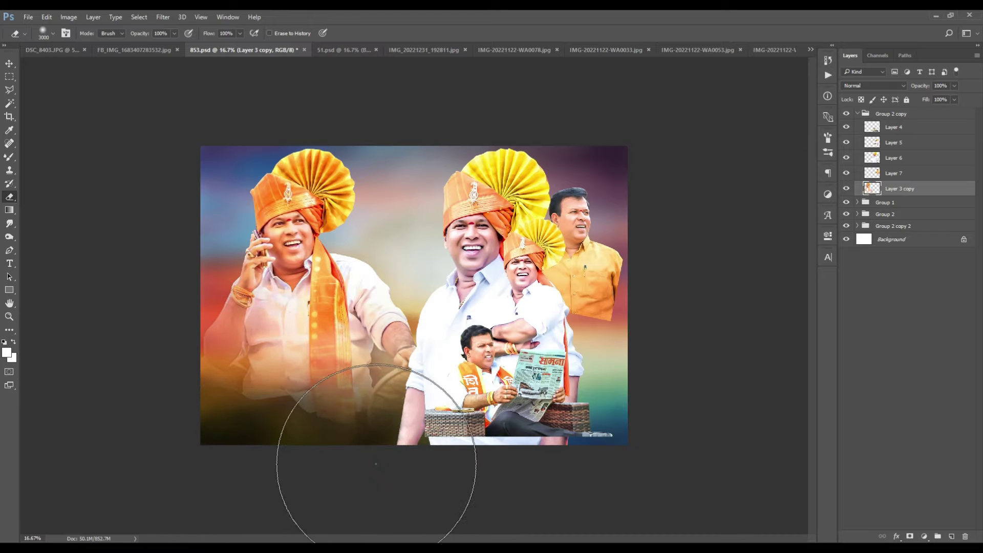
key(bracketright)
key(bracketright)
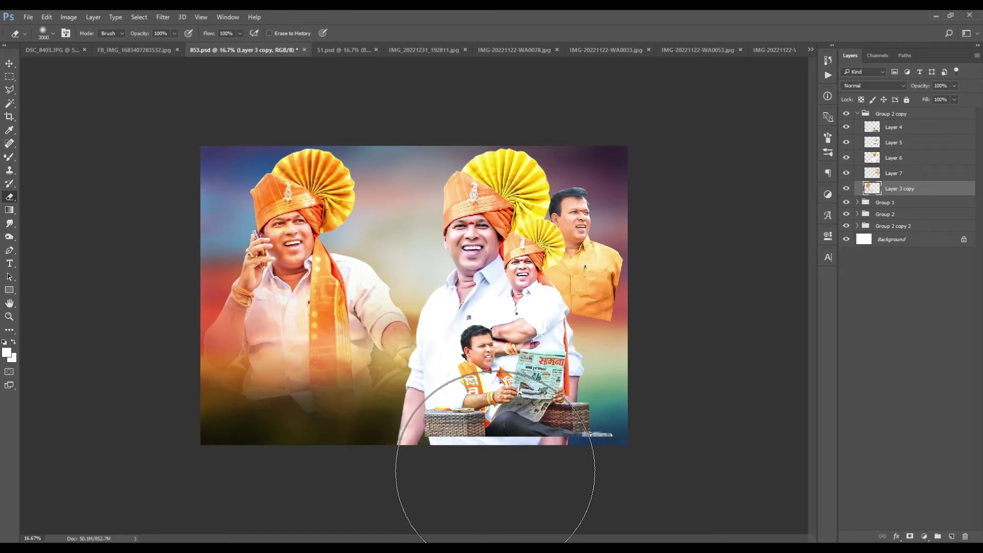
key(ctrl+plus)
key(ctrl+minus)
key(bracketleft)
key(bracketleft)
click(143, 368)
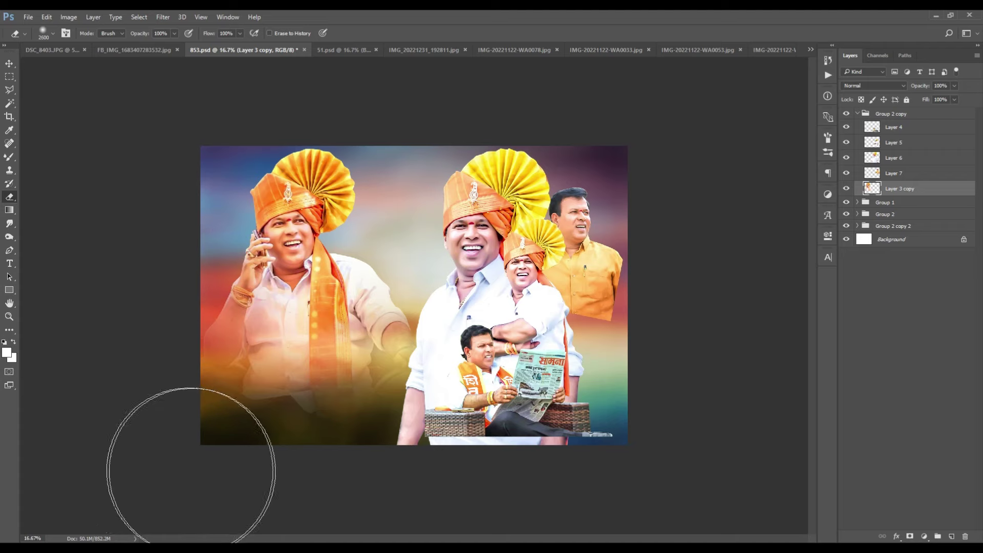
click(222, 476)
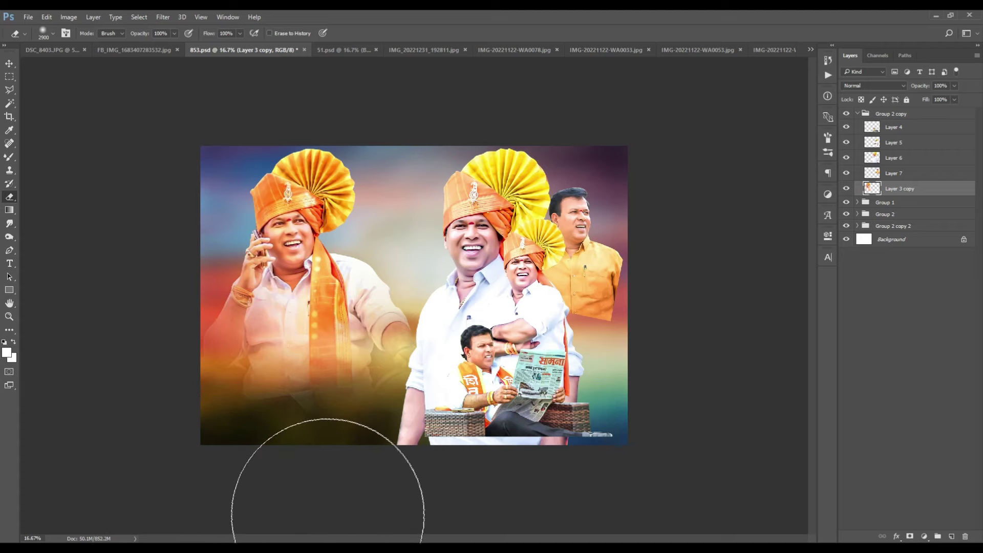
click(459, 456)
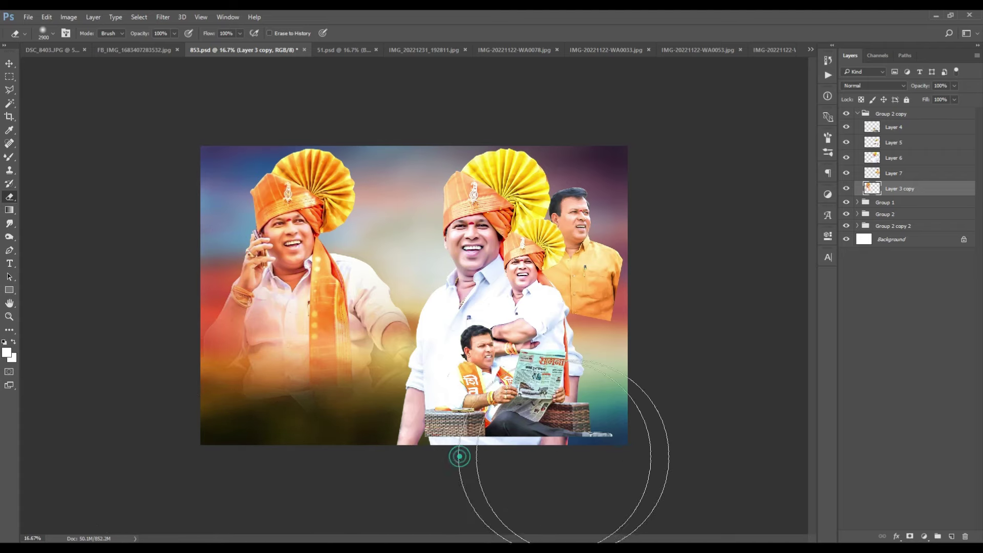
click(9, 64)
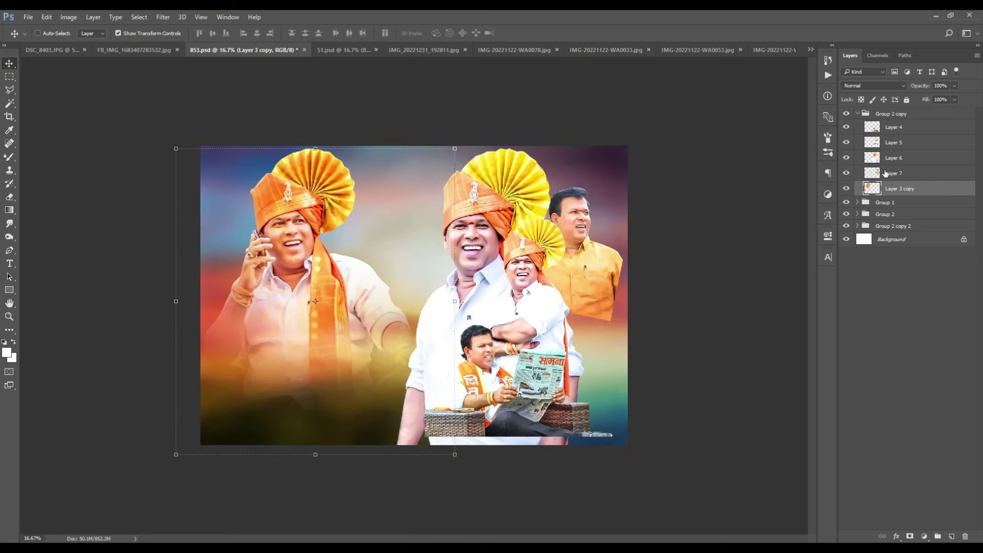
Step: Softly erase the lower left side of the central white-shirted man on Layer 6
click(889, 161)
key(ctrl+plus)
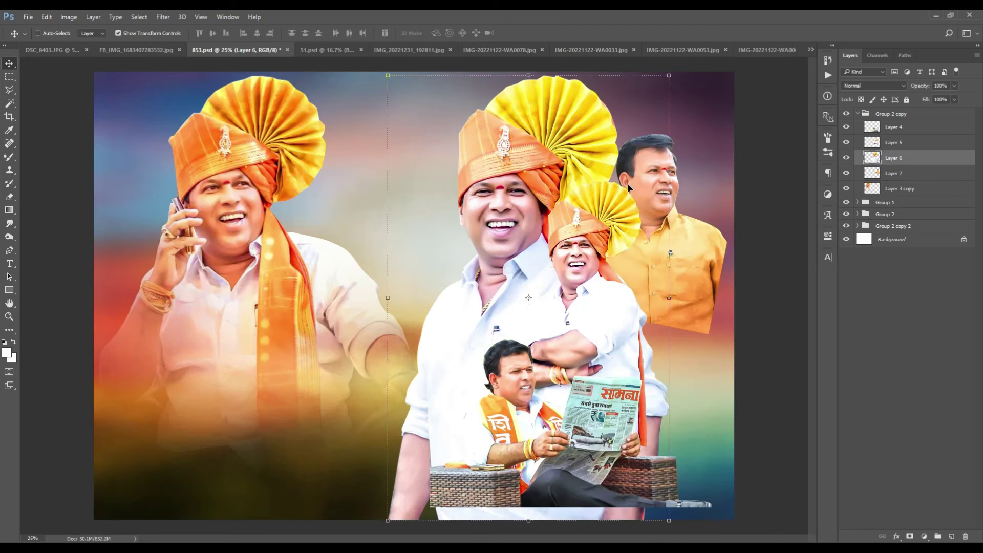
click(9, 198)
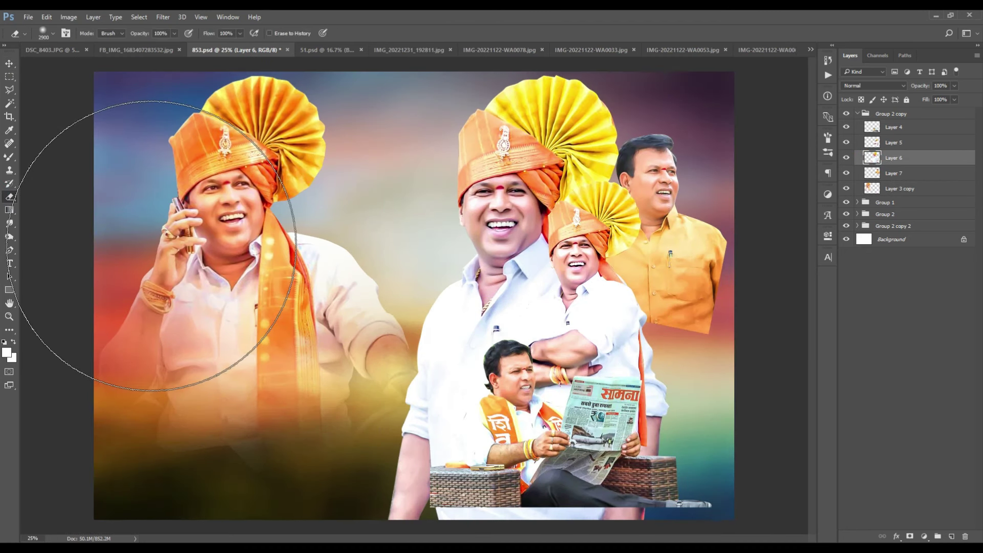
key(ctrl+minus)
key(bracketleft)
key(bracketleft)
key(bracketleft)
key(bracketleft)
key(bracketleft)
key(bracketleft)
key(bracketleft)
key(bracketleft)
key(bracketleft)
key(bracketleft)
mouse_move(435, 369)
mouse_down()
mouse_move(450, 429)
mouse_move(413, 461)
mouse_up()
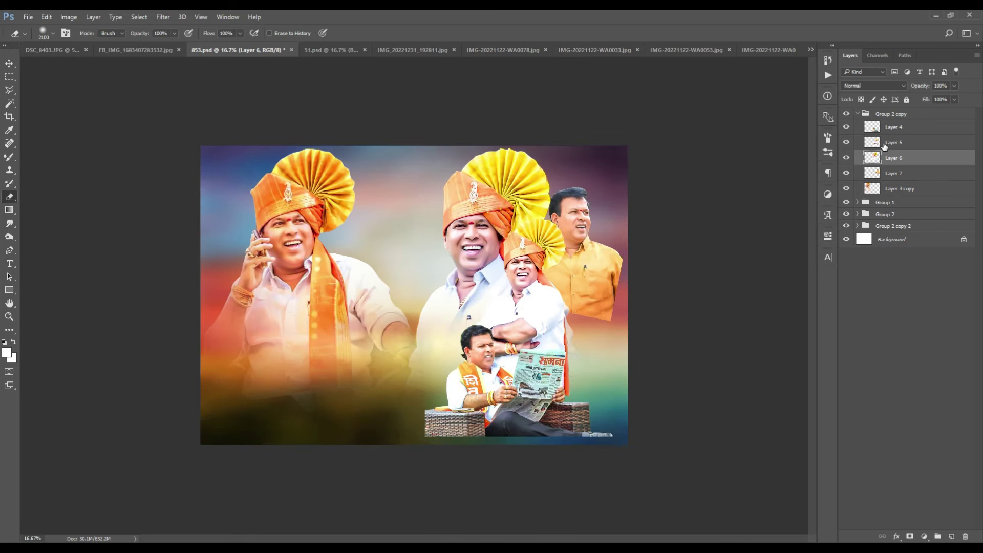
click(884, 144)
key(ctrl+plus)
key(bracketleft)
key(bracketleft)
key(bracketleft)
key(bracketleft)
key(bracketleft)
key(bracketleft)
key(bracketleft)
key(bracketright)
key(bracketright)
key(bracketright)
key(bracketright)
click(893, 159)
click(847, 157)
key(bracketleft)
key(bracketleft)
key(bracketleft)
key(bracketleft)
key(bracketleft)
key(bracketleft)
key(bracketleft)
key(bracketleft)
key(bracketleft)
key(bracketleft)
Step: Shift the orange-shirted man slightly left and move the newspaper reader left and up
key(alt+bracketleft)
key(ctrl+plus)
drag(567, 307, 395, 407)
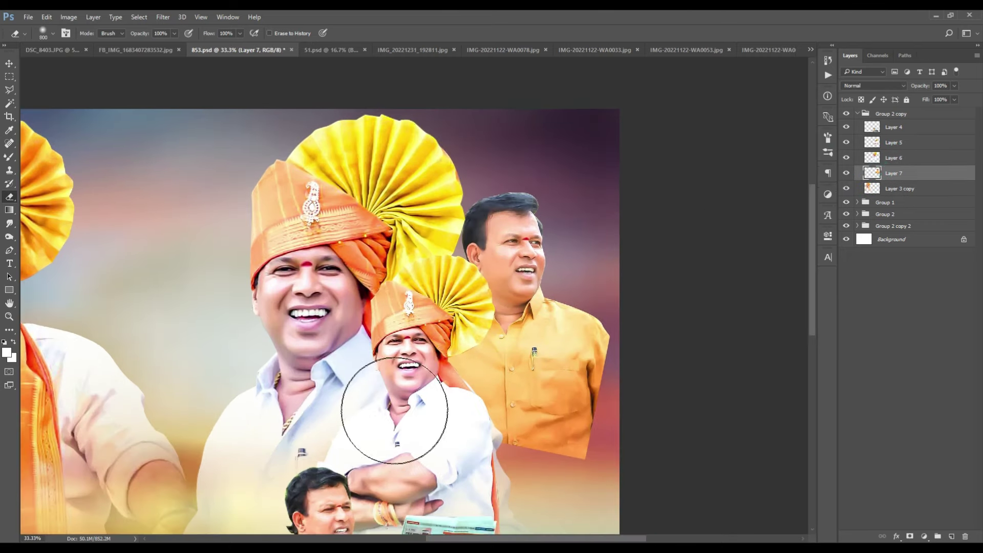
key(ctrl+minus)
key(v)
drag(755, 244, 707, 244)
click(894, 127)
mouse_move(614, 390)
mouse_down()
mouse_move(598, 378)
mouse_move(665, 328)
mouse_move(631, 377)
mouse_up()
Step: Softly erase the bottom of the wicker seats so they fade into the glow
scroll(631, 377, down, 1)
key(e)
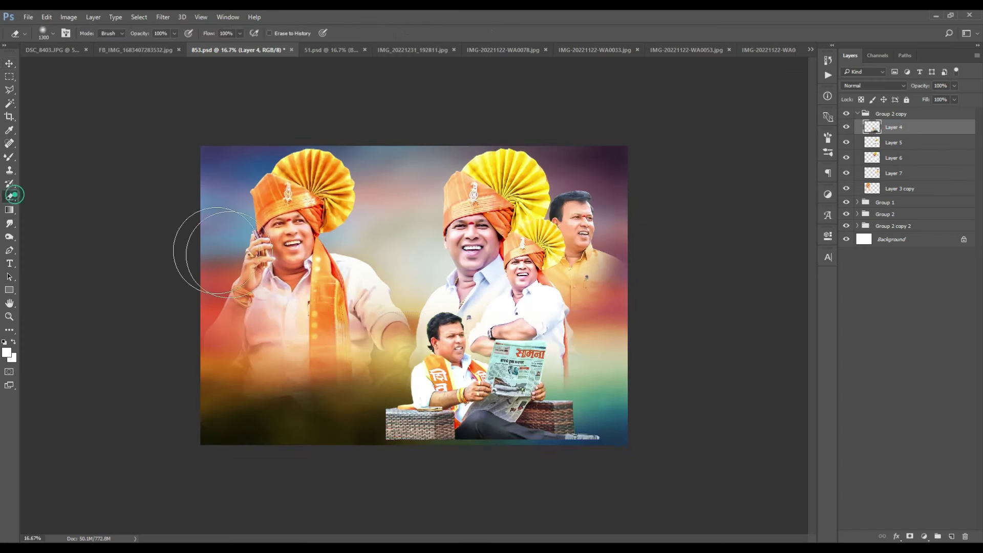
scroll(410, 420, up, 2)
key(bracketright)
key(bracketright)
mouse_move(533, 494)
mouse_down()
mouse_move(818, 467)
mouse_move(302, 497)
mouse_move(237, 441)
mouse_move(236, 402)
mouse_move(227, 408)
mouse_move(329, 515)
mouse_move(370, 536)
mouse_move(708, 537)
mouse_move(768, 451)
mouse_up()
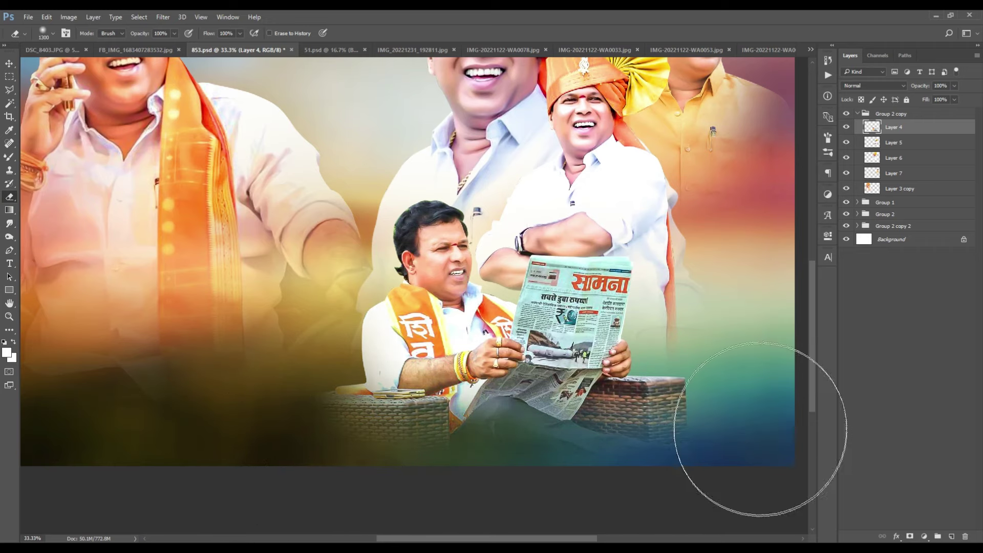
key(ctrl+0)
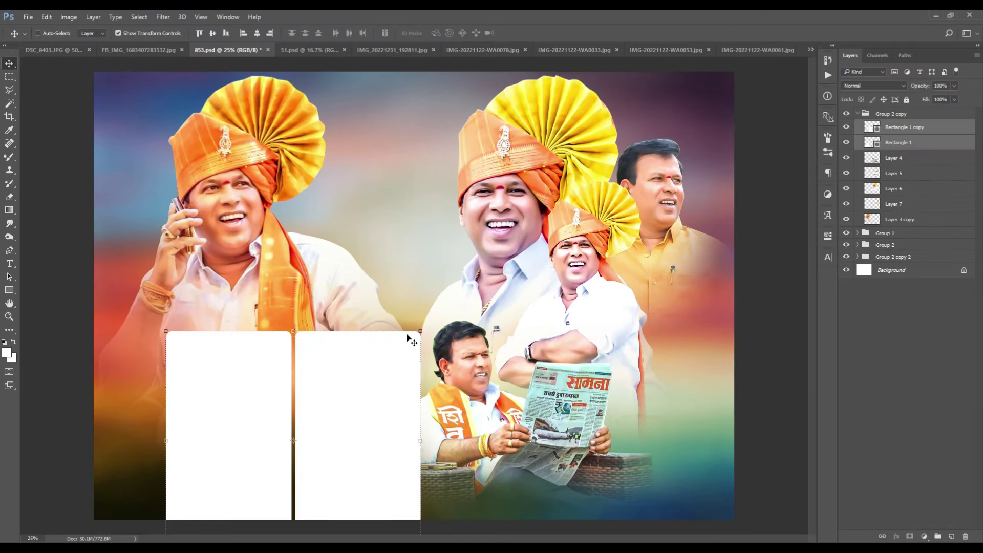
Step: Scale both white rounded frames to about 65%, shorten them, and place them lower left
drag(419, 333, 377, 369)
key(Return)
drag(339, 405, 297, 401)
drag(250, 359, 251, 372)
double_click(262, 388)
drag(334, 372, 342, 357)
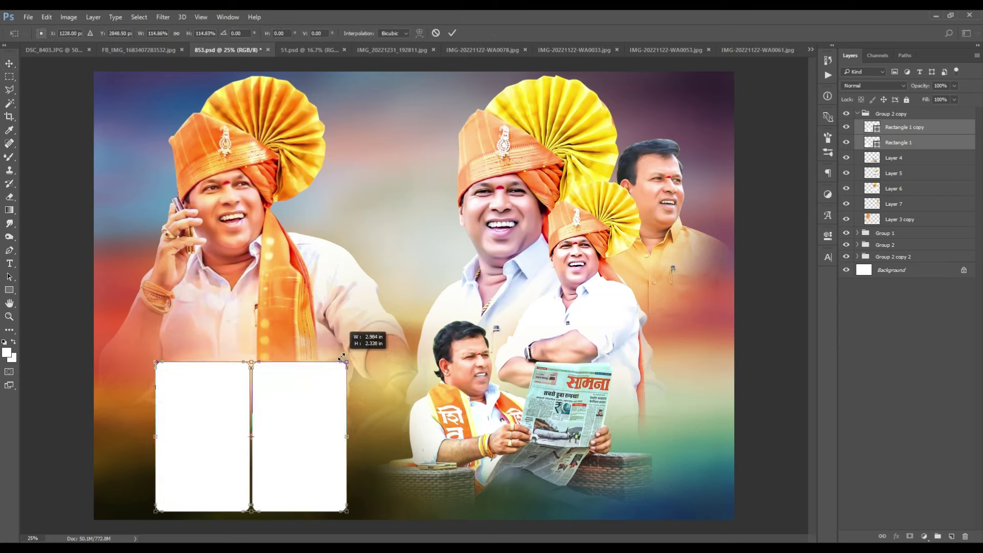
key(Return)
drag(311, 397, 304, 397)
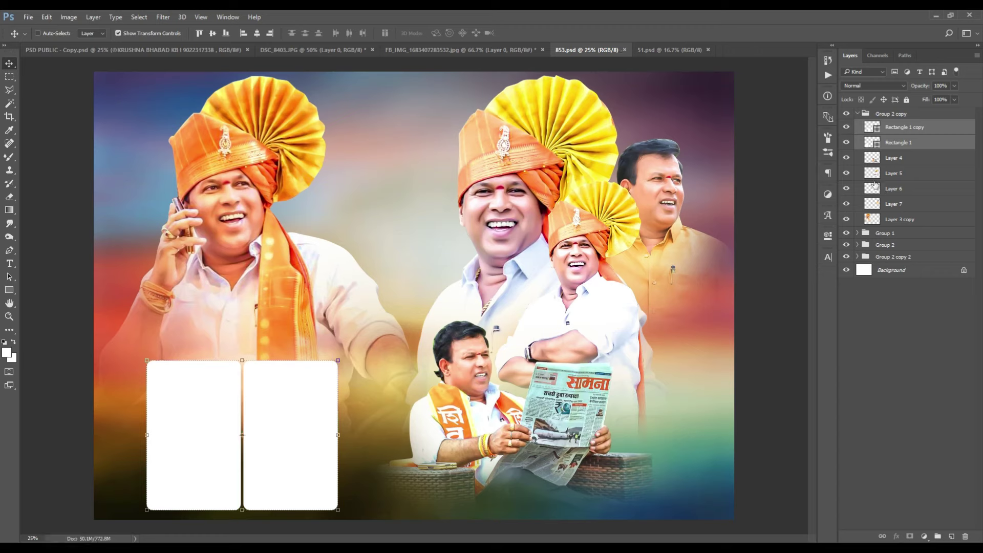
Step: Bring the hoodie-and-sunglasses photo in and clip it to the Rectangle 1 frame
right_click(201, 399)
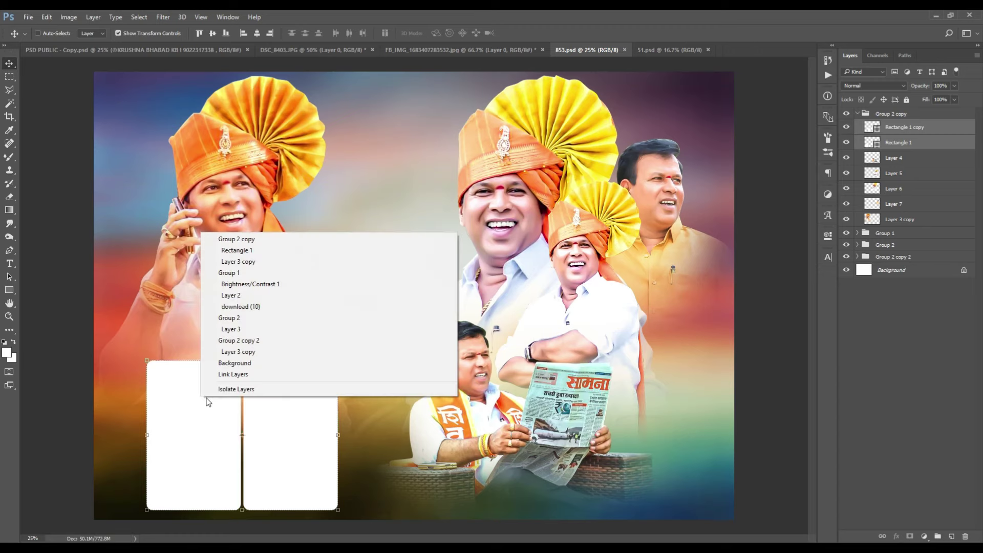
click(231, 256)
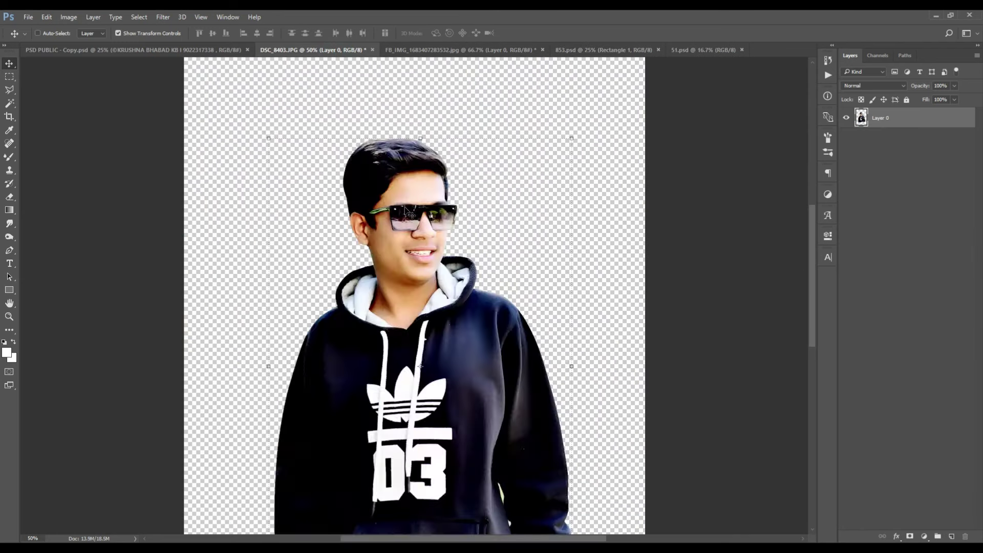
drag(417, 274, 244, 358)
key(ctrl+alt+g)
drag(248, 410, 246, 408)
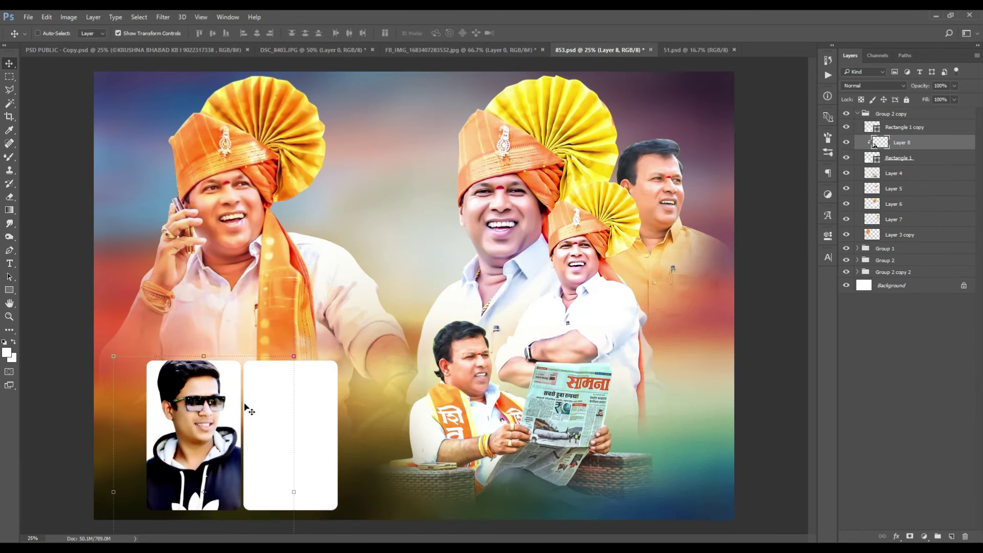
Step: Release the clipping and erase the hoodie photo spilling outside the left frame's outline
click(518, 50)
click(608, 50)
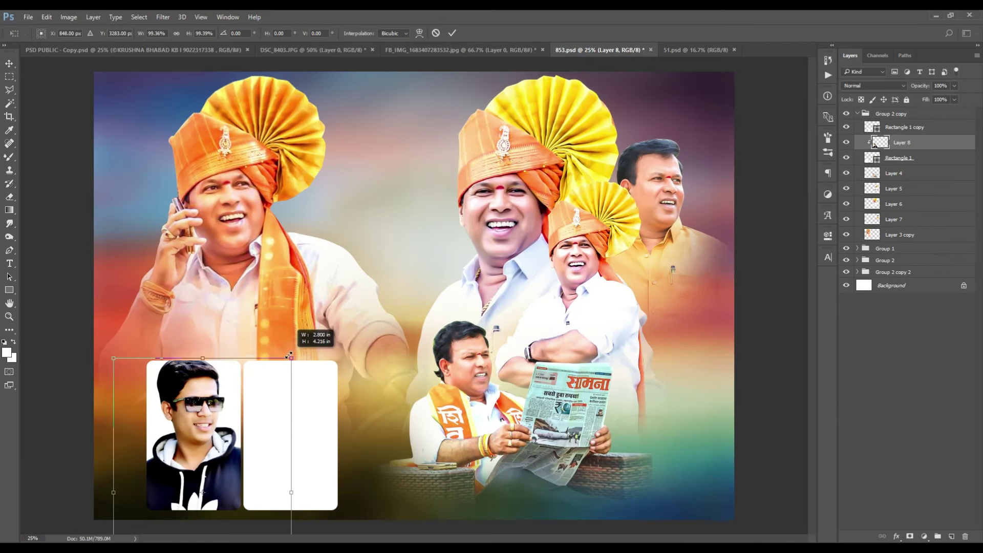
alt+click(909, 149)
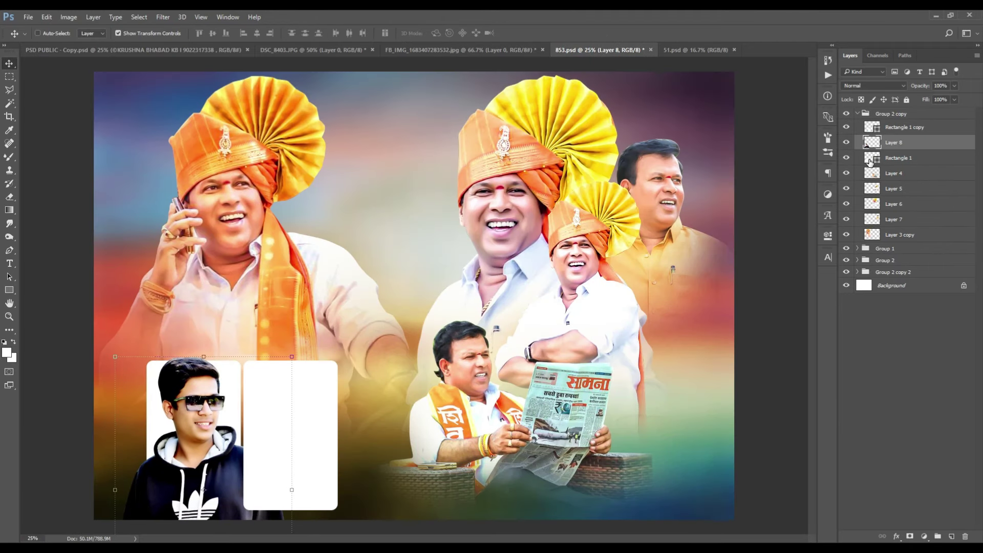
click(9, 77)
right_click(226, 115)
click(246, 137)
key(ctrl+plus)
key(e)
right_click(518, 368)
double_click(517, 368)
drag(236, 338, 384, 472)
key(ctrl+d)
Step: Bring the second man's photo into the poster over the right frame
key(v)
key(ctrl+minus)
right_click(255, 248)
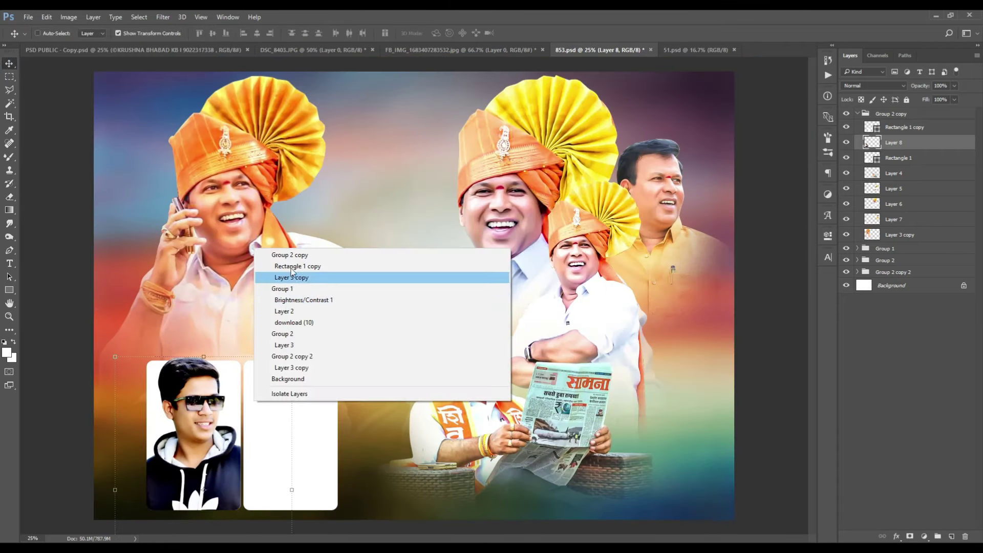
click(291, 271)
click(461, 50)
drag(568, 256, 343, 356)
Step: Clip the second man's photo to the right frame and nudge it slightly right
alt+click(894, 134)
drag(305, 387, 316, 388)
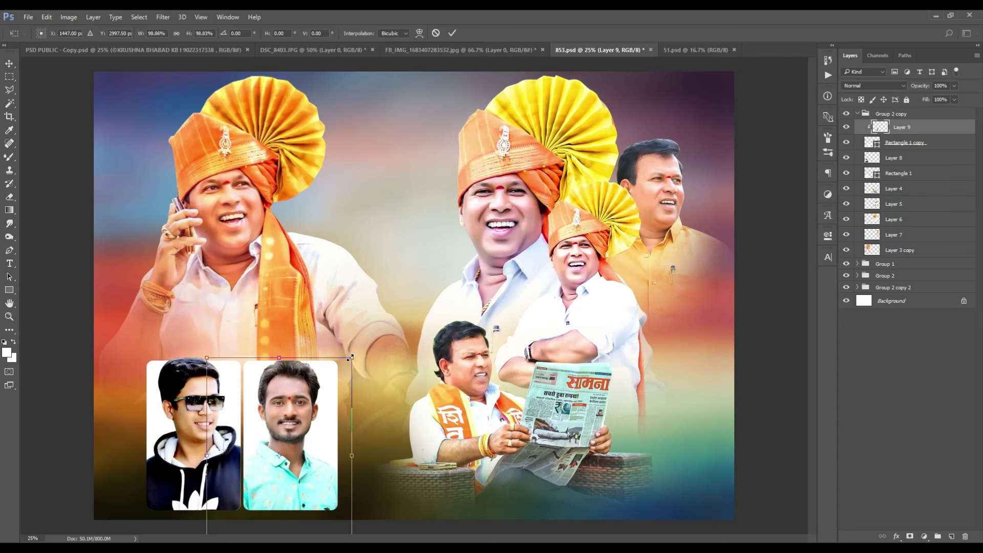
alt+click(891, 135)
alt+click(891, 135)
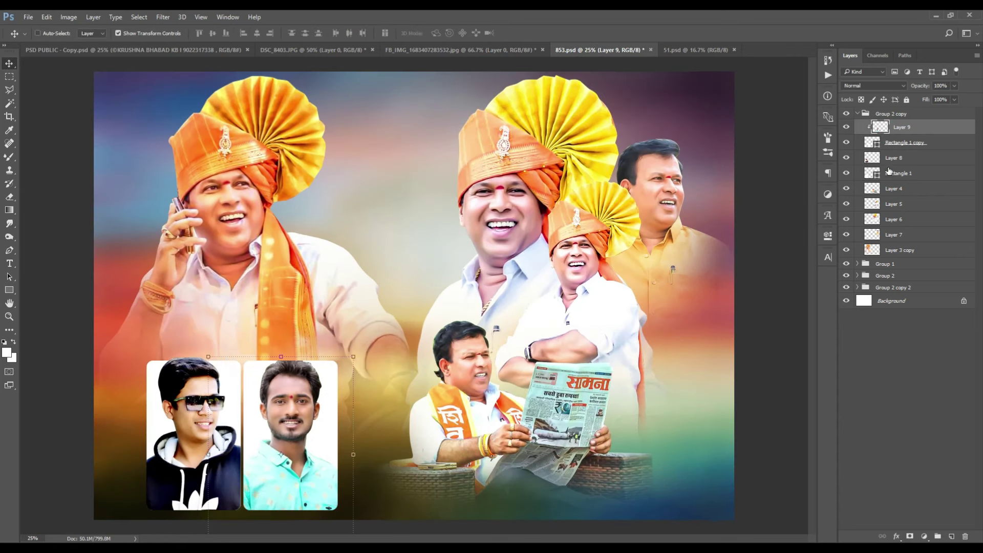
ctrl+click(872, 143)
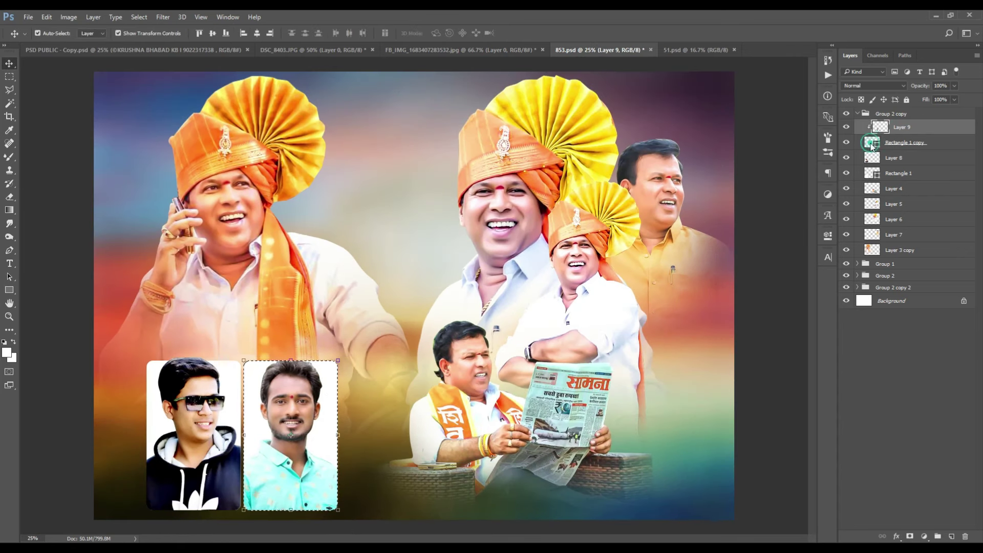
key(ctrl+alt+g)
right_click(252, 147)
click(271, 162)
key(e)
key(ctrl+minus)
key(ctrl+plus)
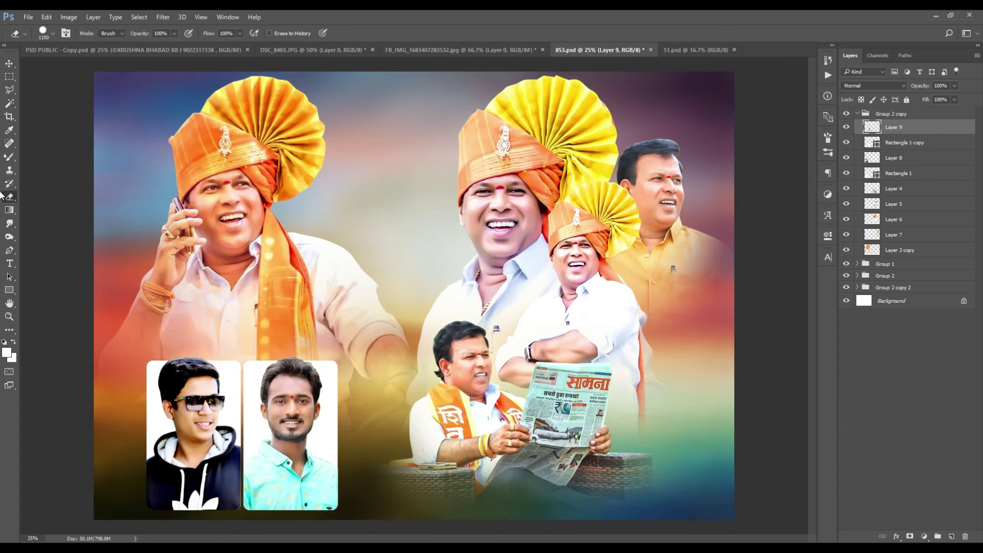
Step: Group both photos with their frames as Group 3, raise it to the top, and shift it left
click(10, 64)
click(884, 113)
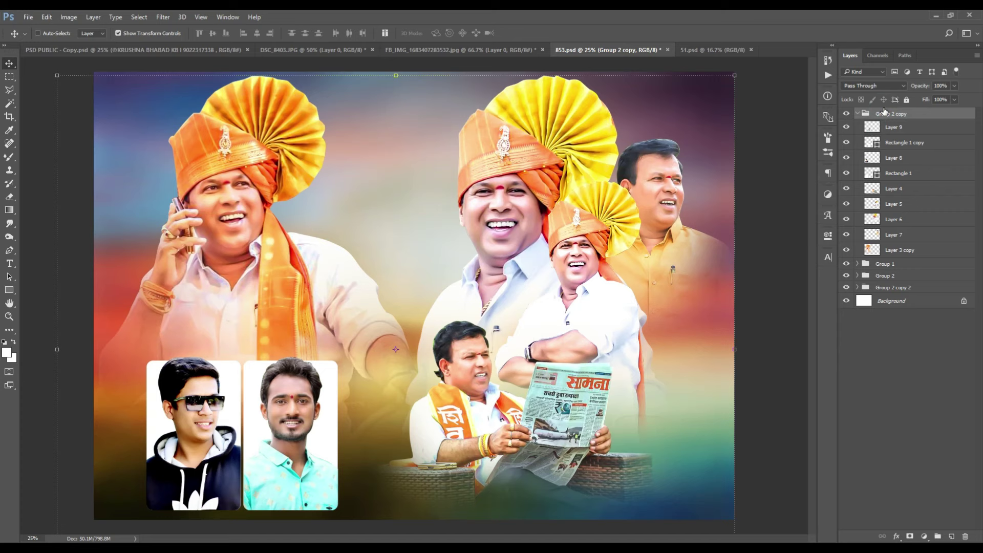
click(888, 128)
shift+click(894, 144)
shift+click(899, 159)
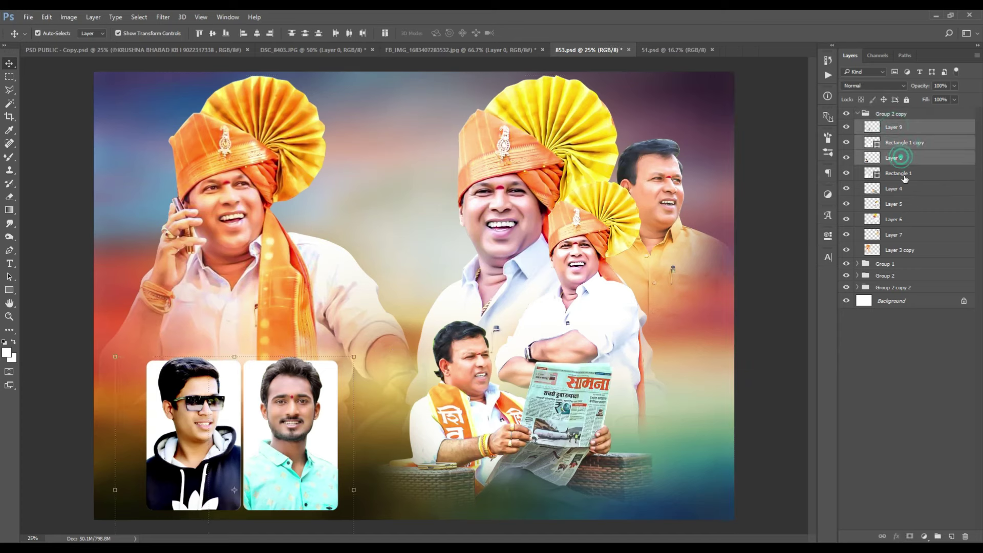
shift+click(904, 177)
key(ctrl+g)
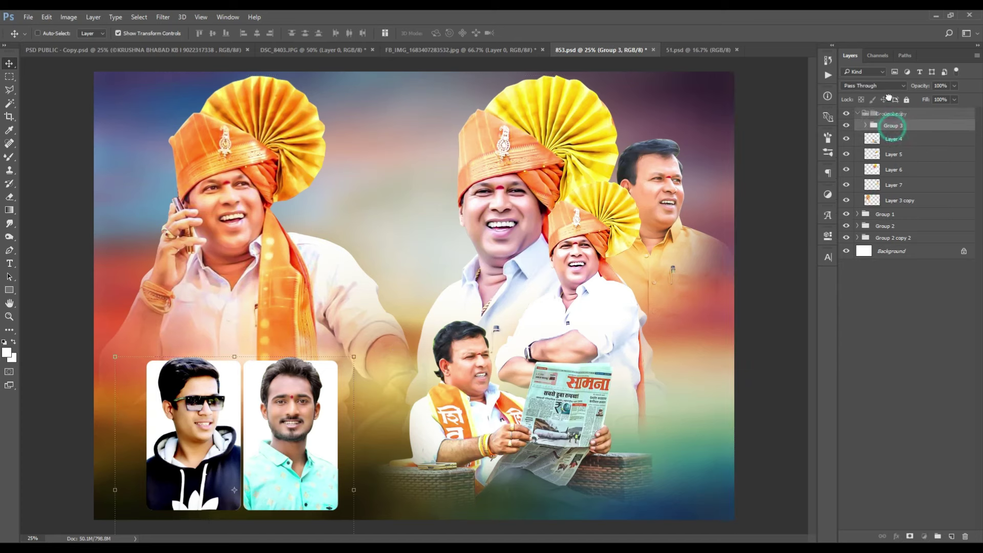
drag(888, 106, 887, 114)
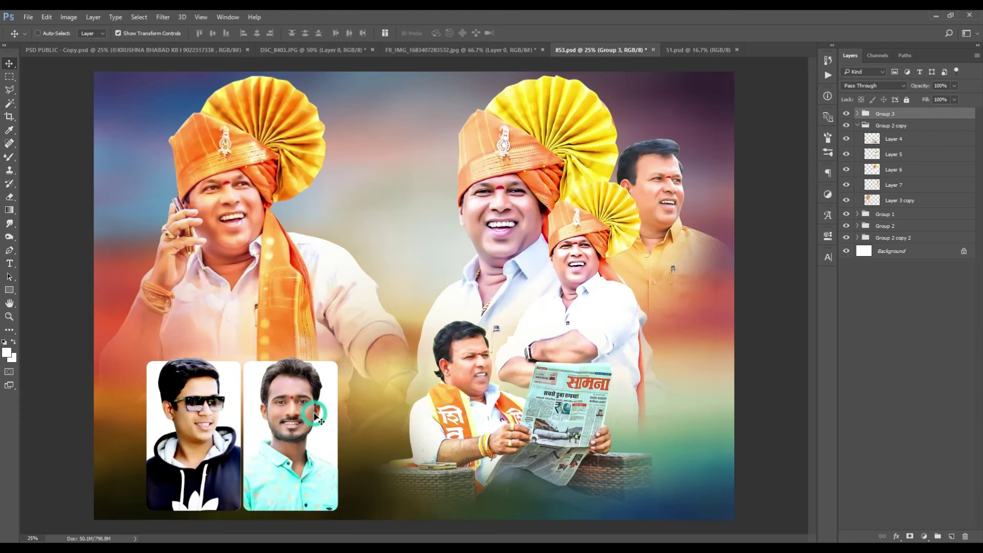
drag(315, 415, 315, 415)
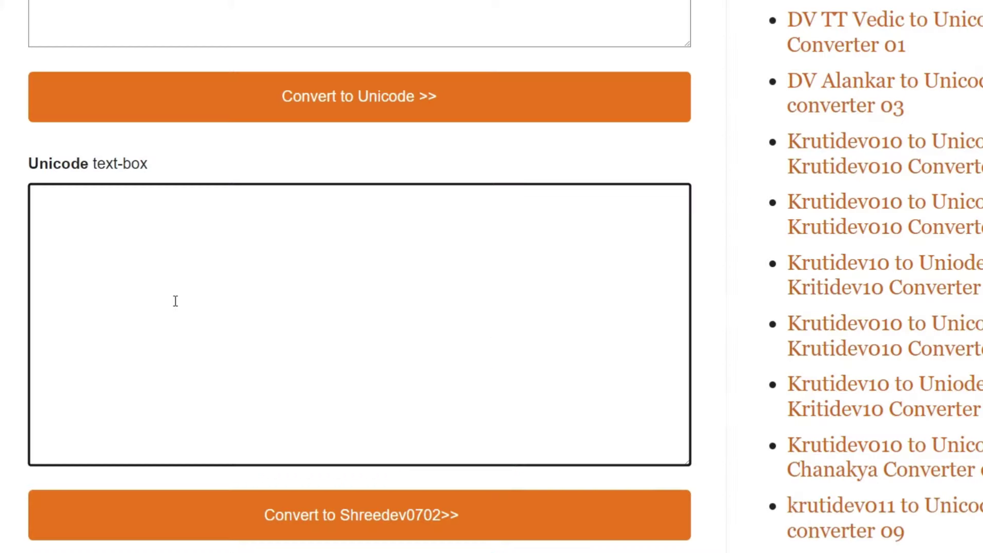
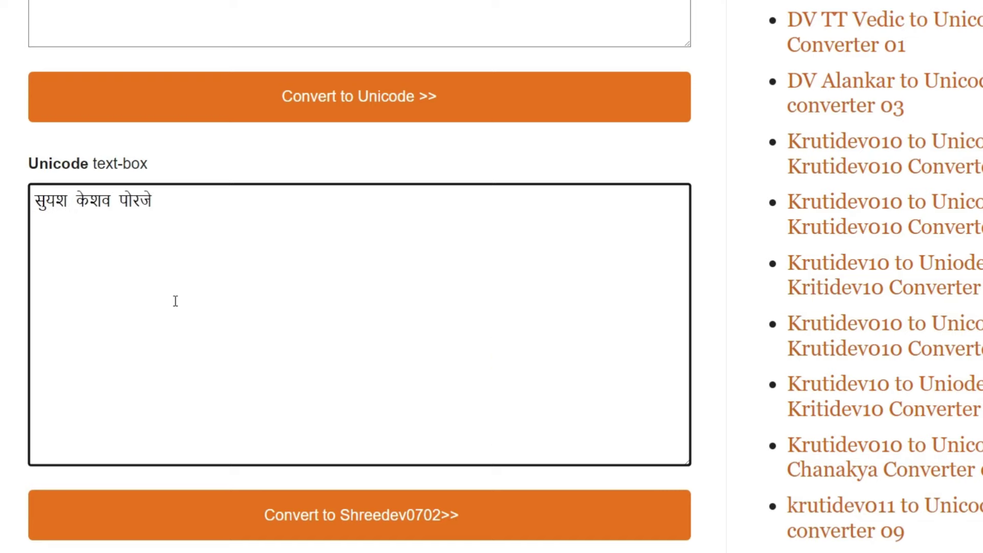
Step: Type both wishers' names in Devanagari, comma-separated, convert them to Shree-Dev text and copy it
text(,ru)
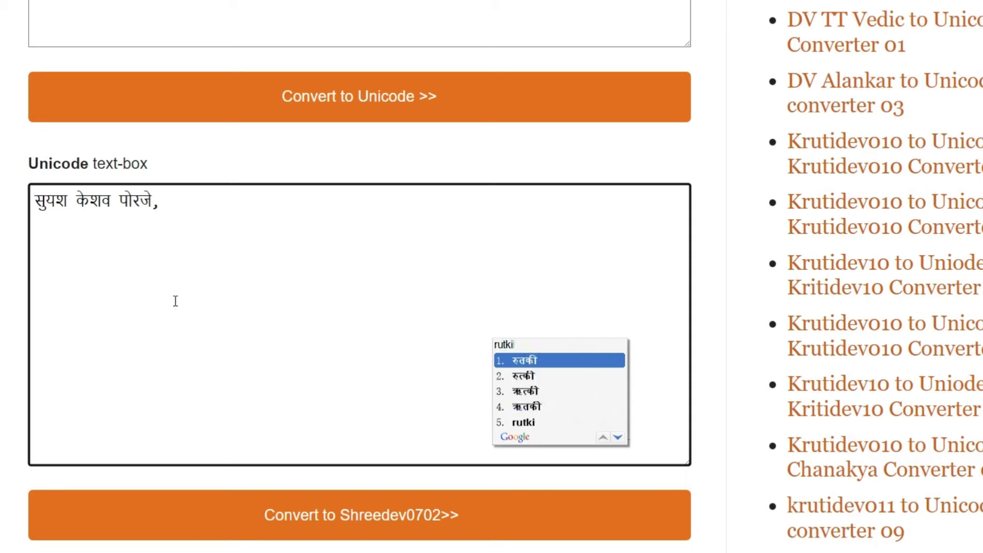
key(Down)
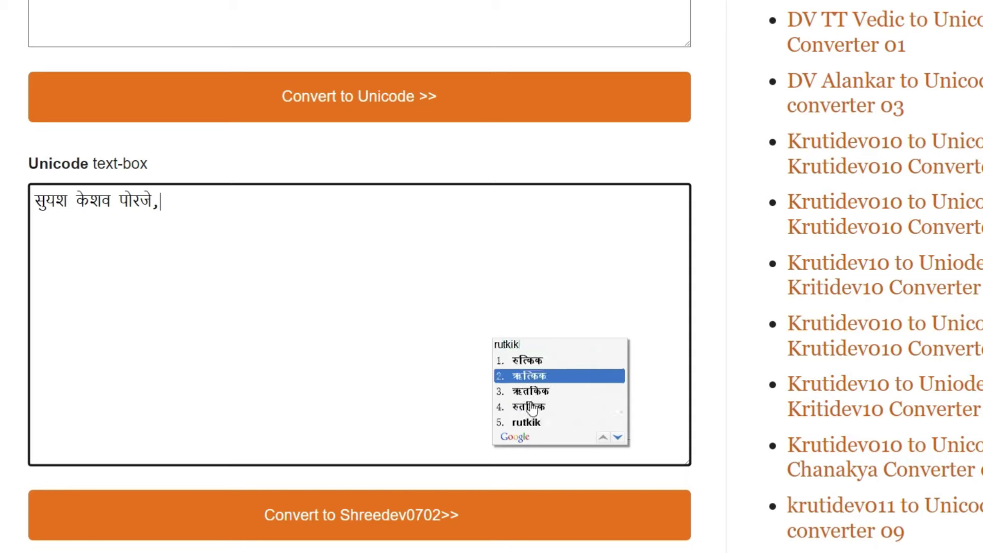
click(528, 379)
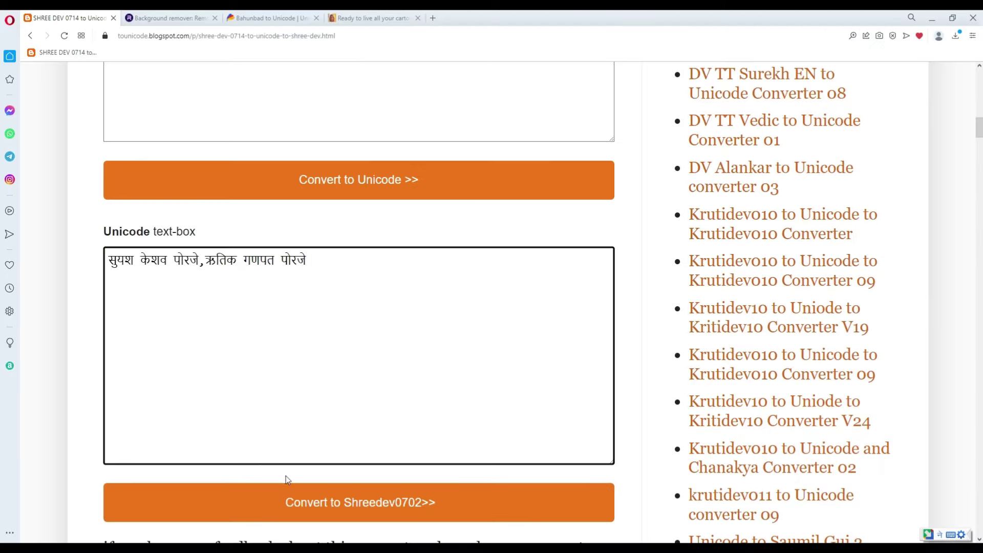
click(324, 501)
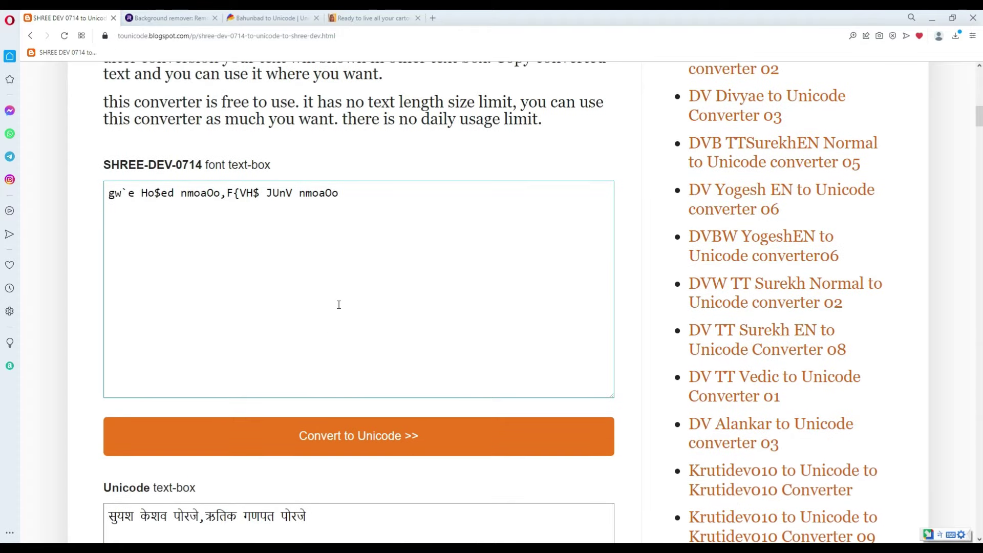
key(ctrl+a)
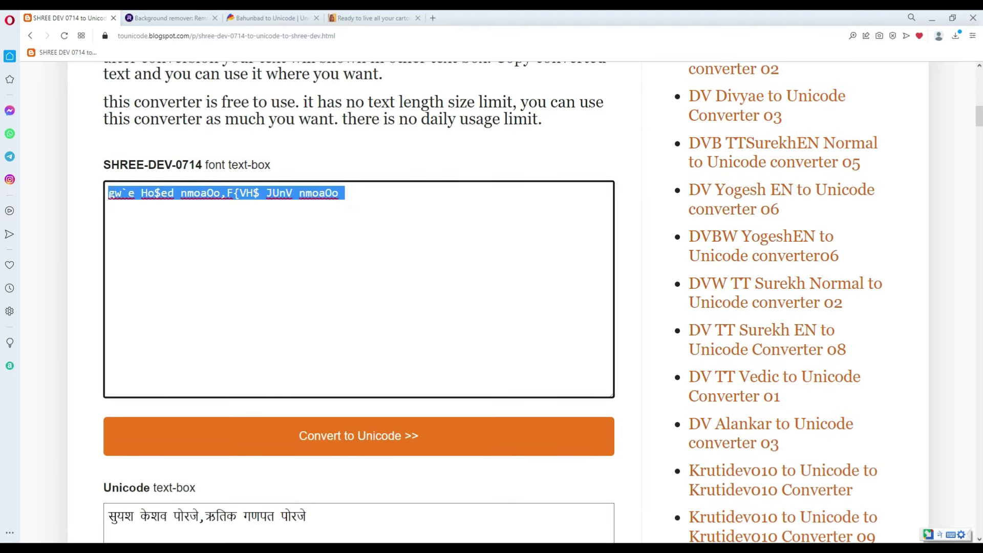
key(alt+Tab)
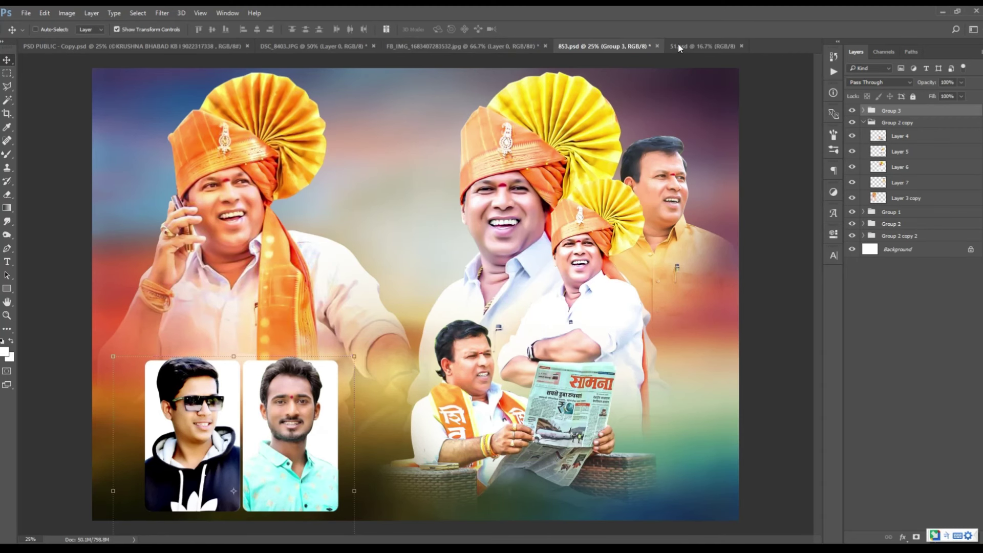
Step: In 51.psd, paste the converted names into the wishers line, replacing the comma with '/'
click(680, 46)
click(7, 261)
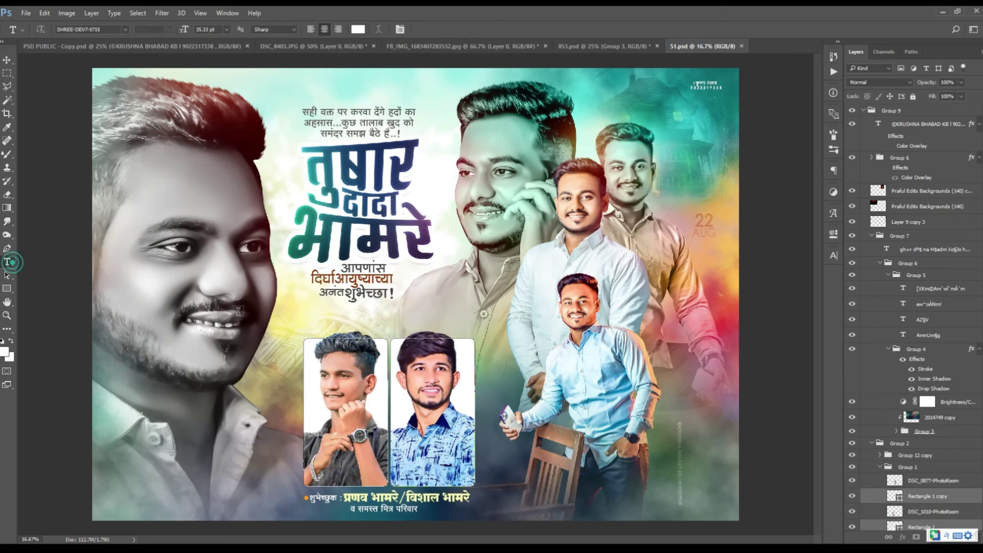
key(ctrl+plus)
scroll(267, 382, down, 3)
scroll(267, 382, down, 2)
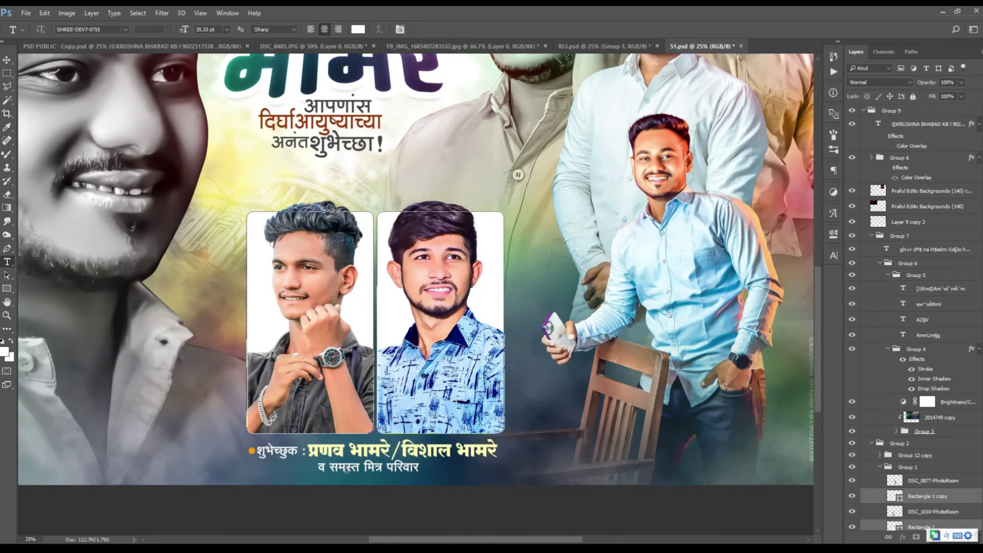
click(316, 451)
key(ctrl+a)
key(ctrl+v)
click(398, 445)
key(BackSpace)
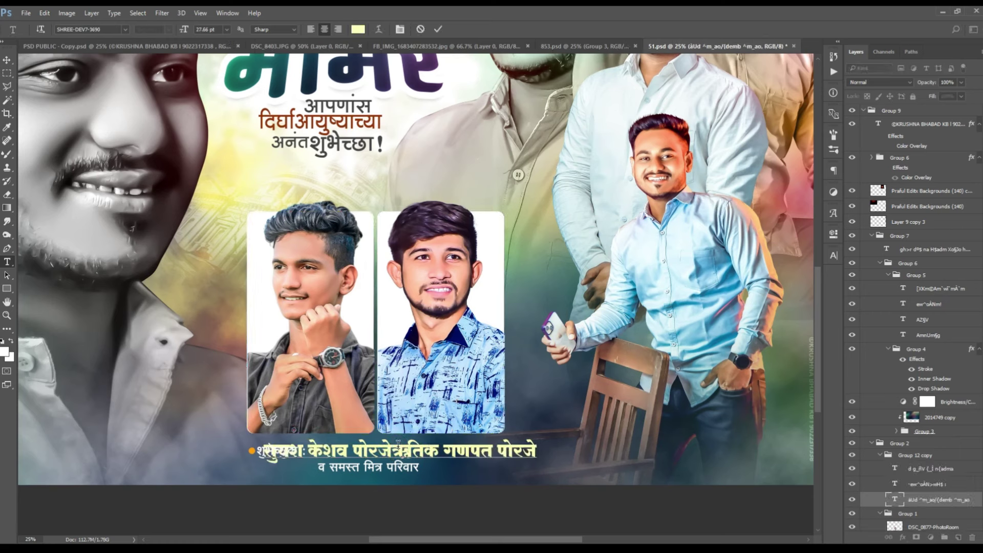
text(/)
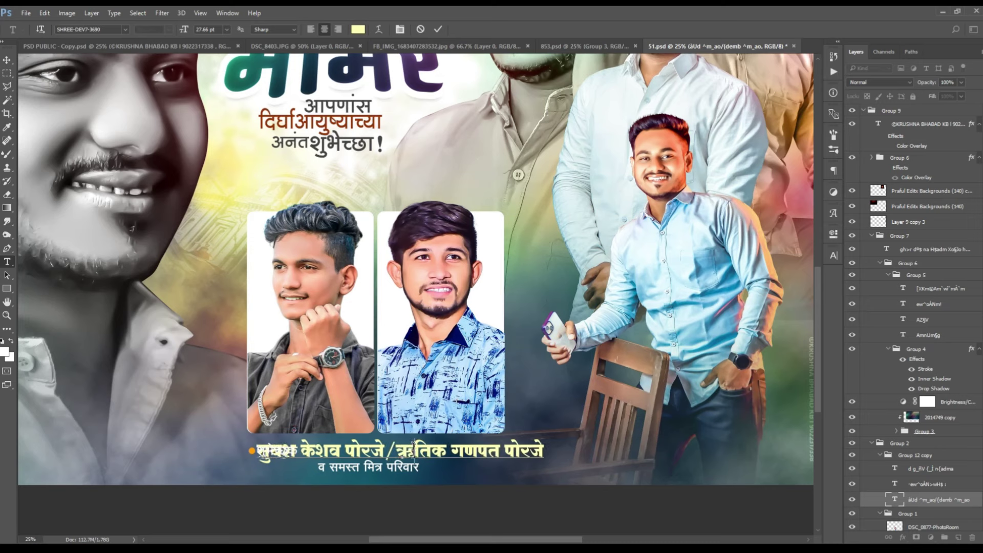
click(7, 65)
drag(332, 454, 385, 453)
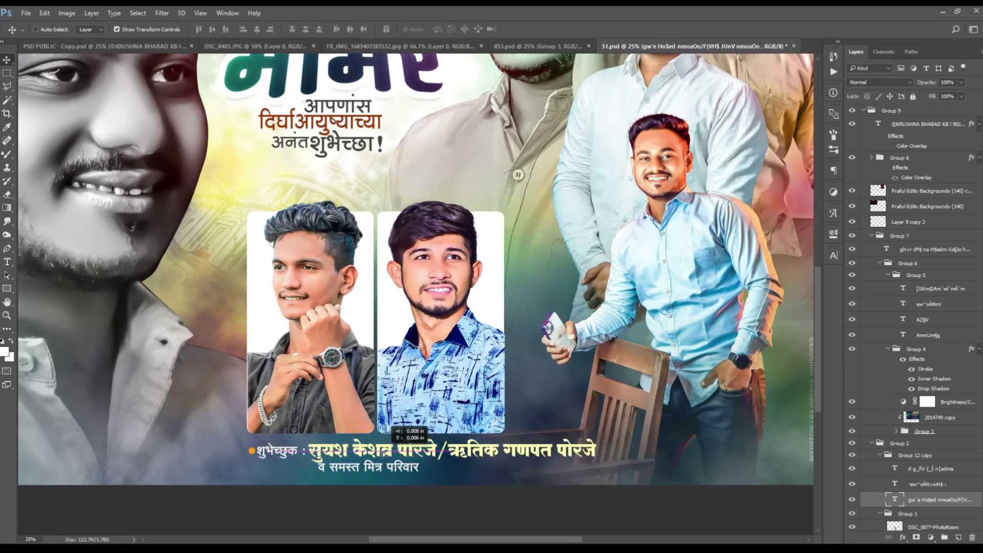
Step: Group the two credit-line text layers and place them at the bottom of 853.psd
shift+click(928, 486)
key(ctrl+g)
drag(543, 481, 573, 82)
drag(555, 478, 696, 493)
Step: Draw a rectangle strip across the credit line filled with dark #292108
key(Return)
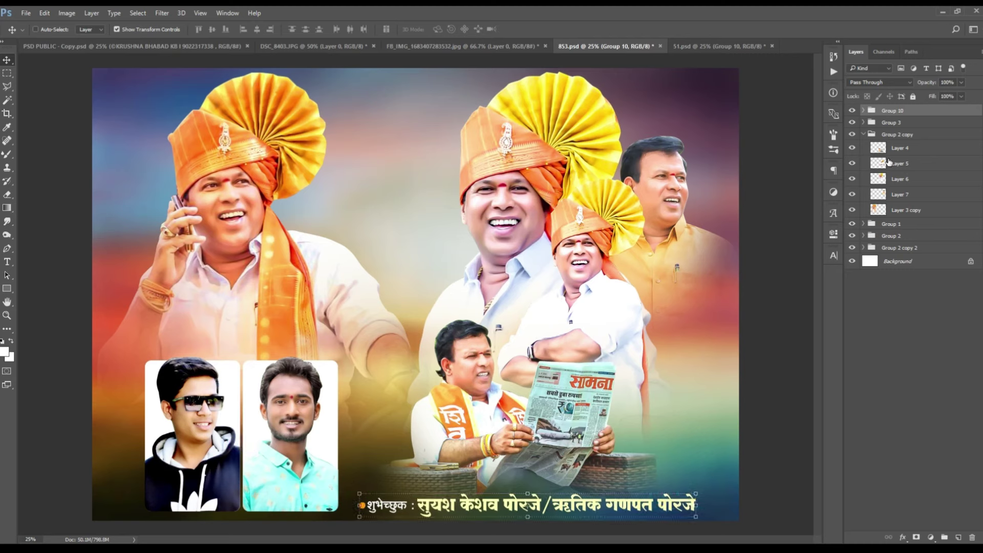
click(890, 122)
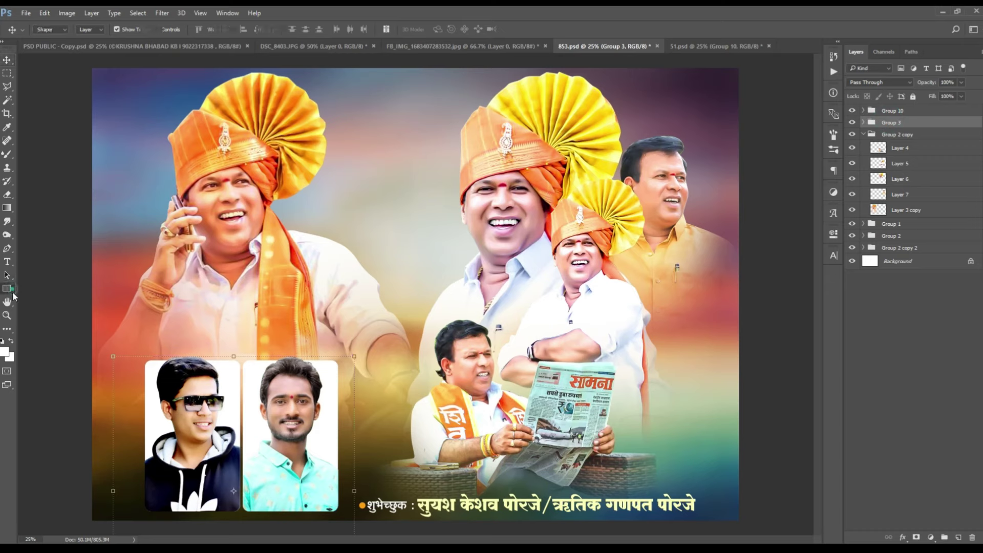
click(9, 289)
drag(418, 510, 715, 513)
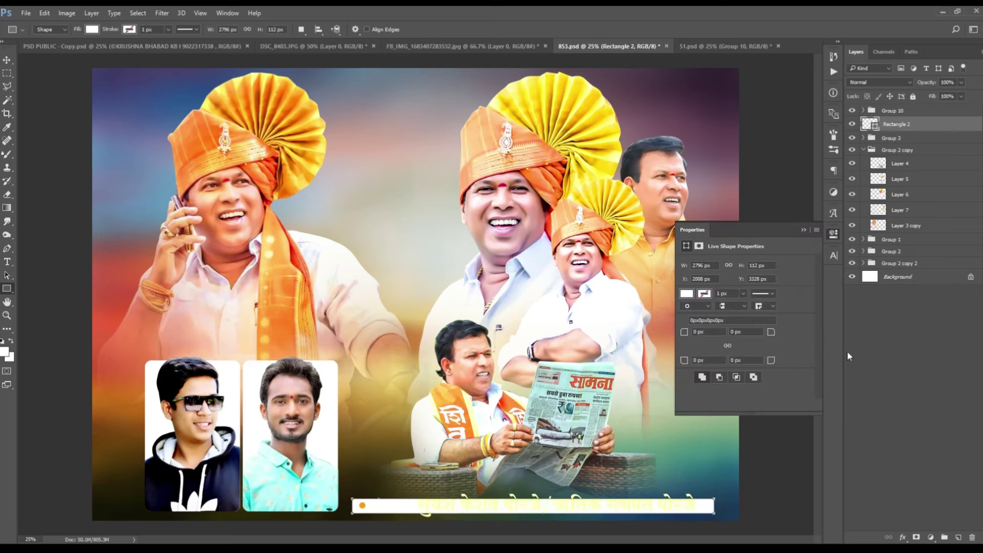
click(834, 234)
double_click(875, 128)
click(726, 518)
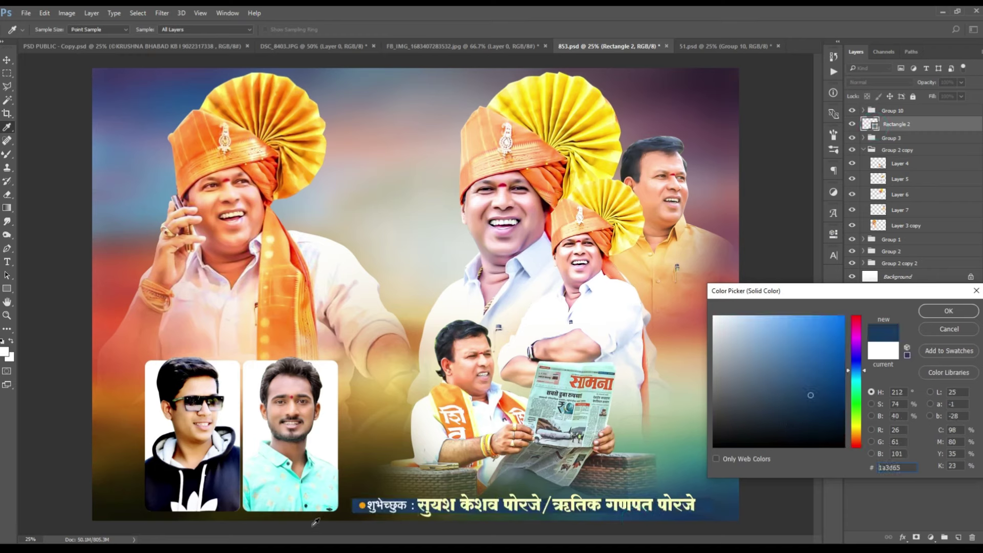
click(934, 311)
Step: Centre the banner horizontally and move it with the credit-line group below Group 3
click(7, 60)
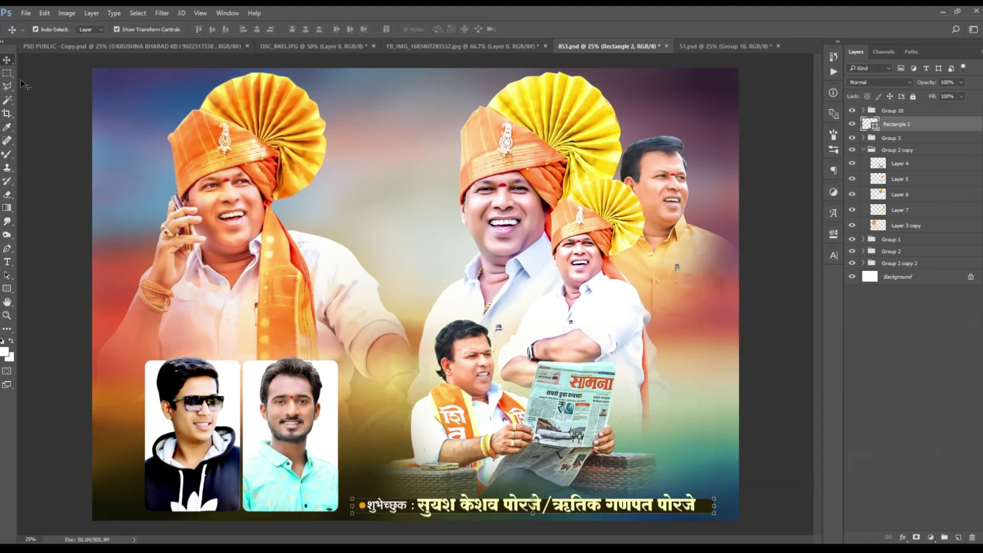
click(258, 30)
key(ctrl+d)
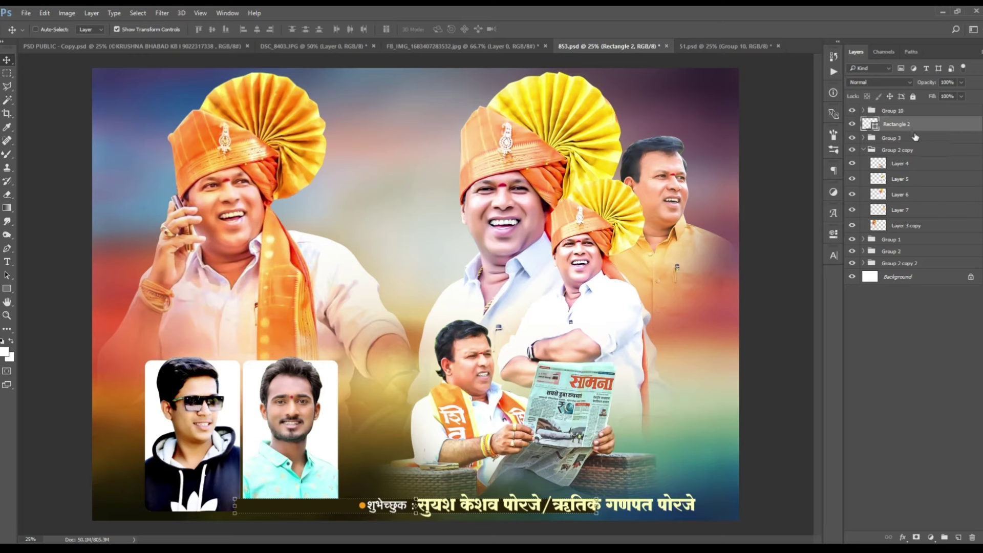
shift+click(903, 113)
drag(903, 113, 929, 143)
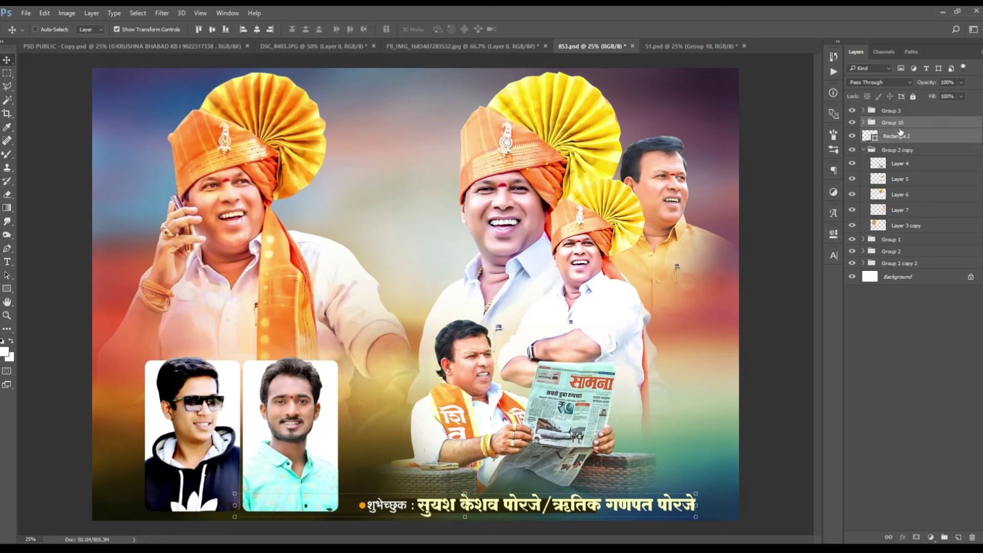
Step: Rasterize the Rectangle 2 banner and apply a 1786-pixel Motion Blur to it
click(889, 141)
click(160, 12)
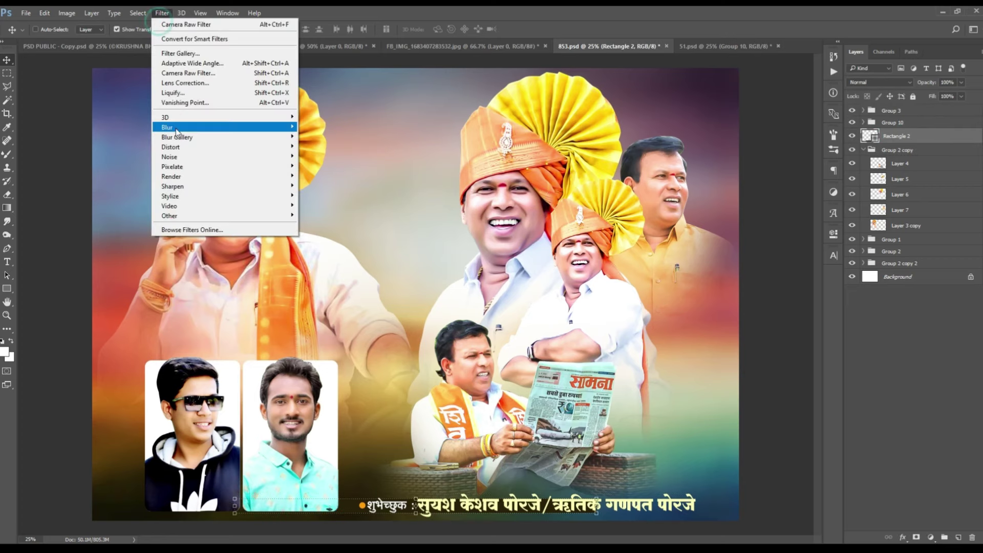
mouse_move(176, 132)
click(337, 189)
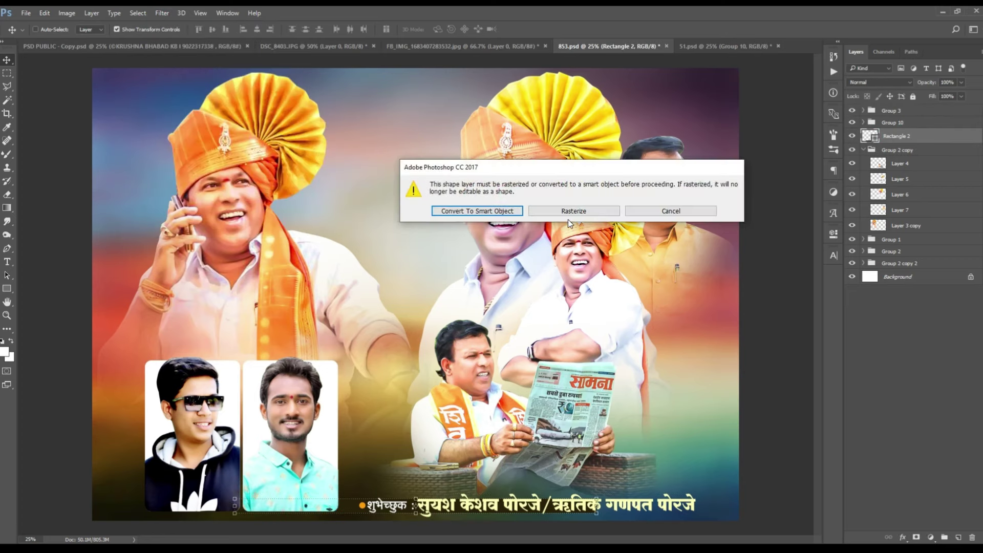
click(566, 212)
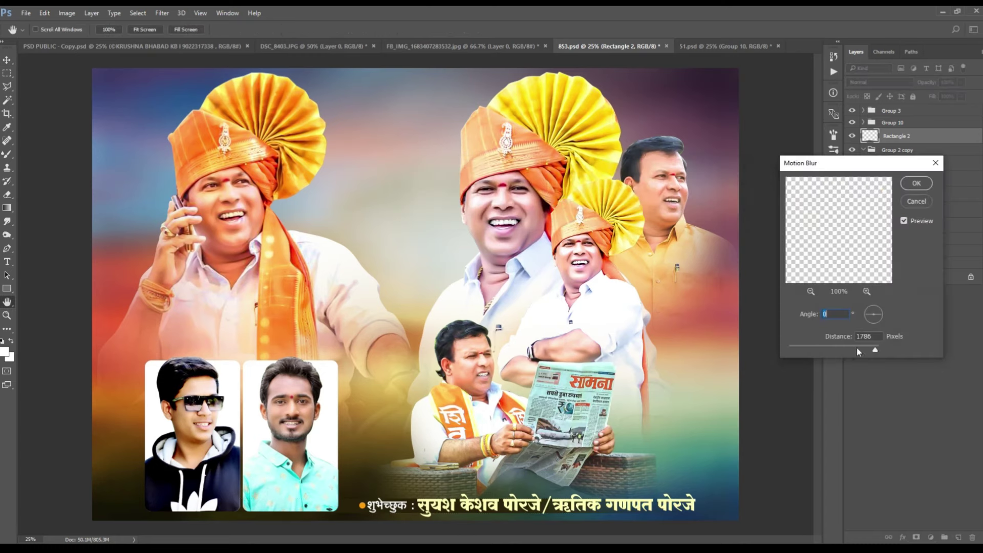
click(916, 185)
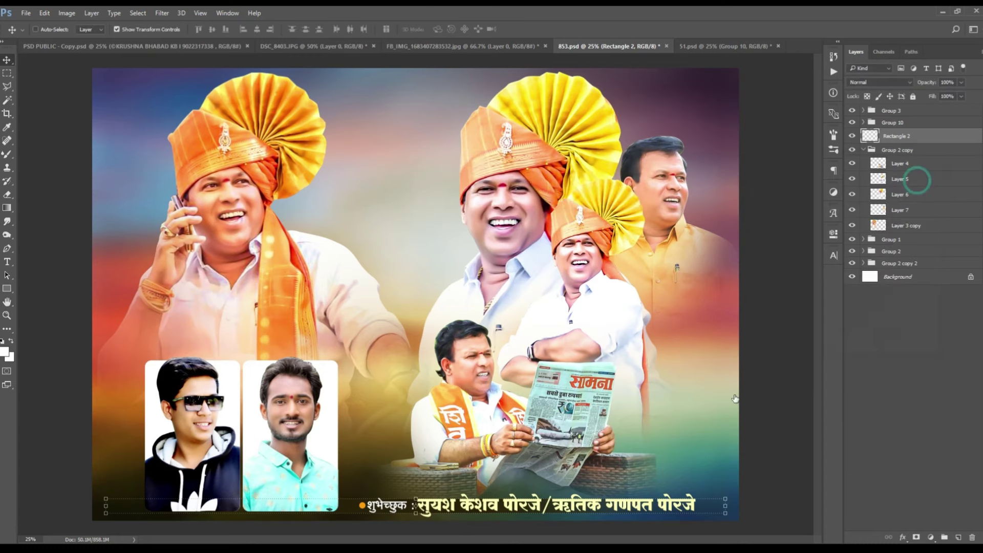
Step: Stretch the blurred banner wider and set its blend mode to Overlay
click(726, 505)
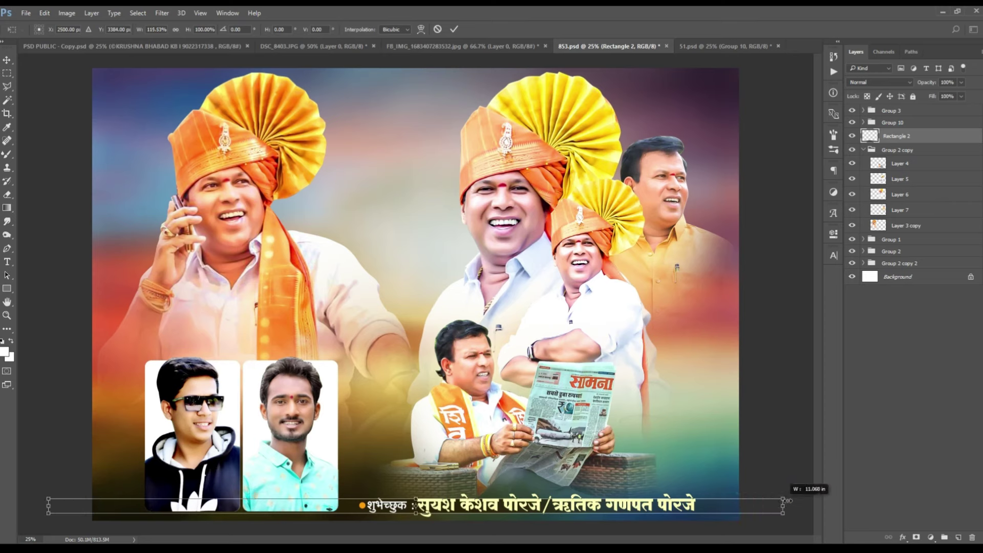
double_click(728, 504)
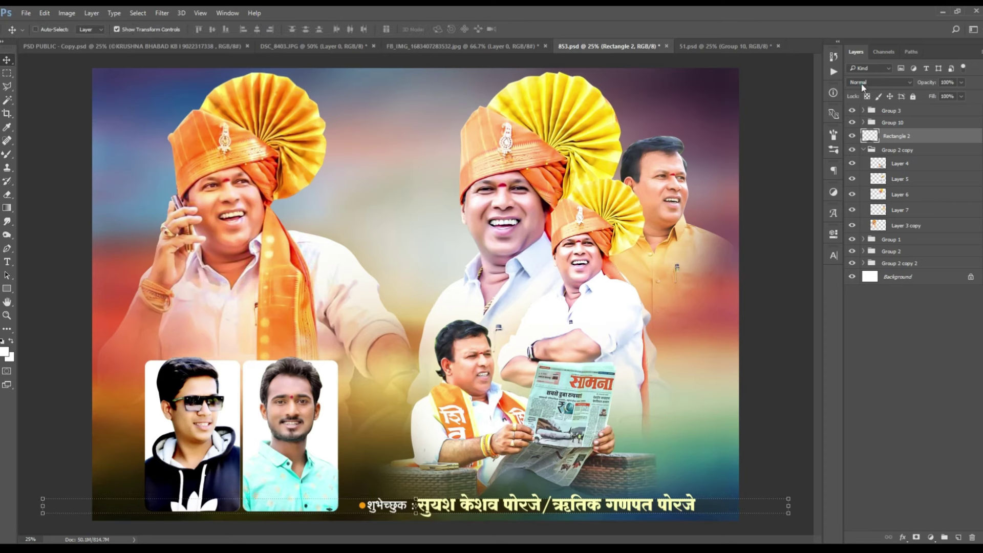
click(865, 82)
click(855, 185)
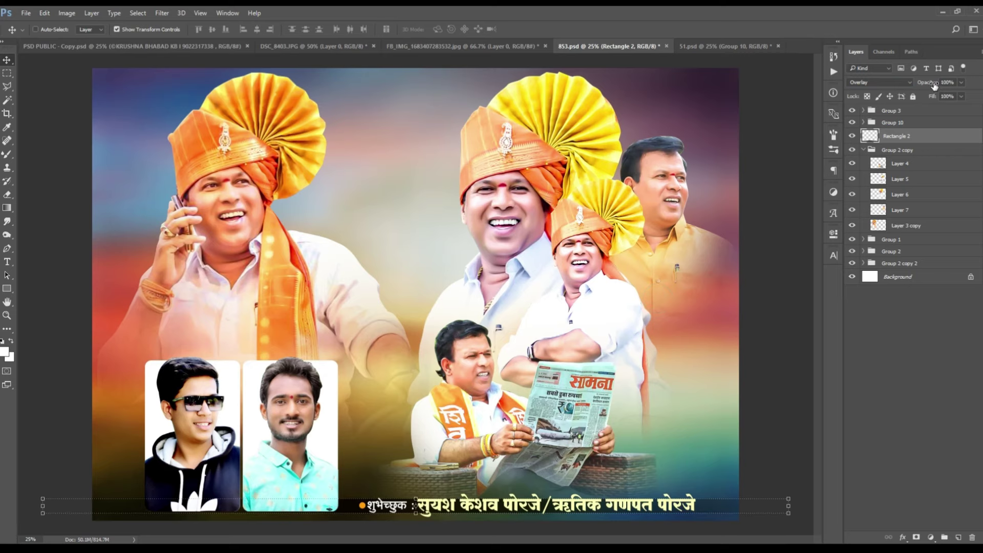
click(911, 276)
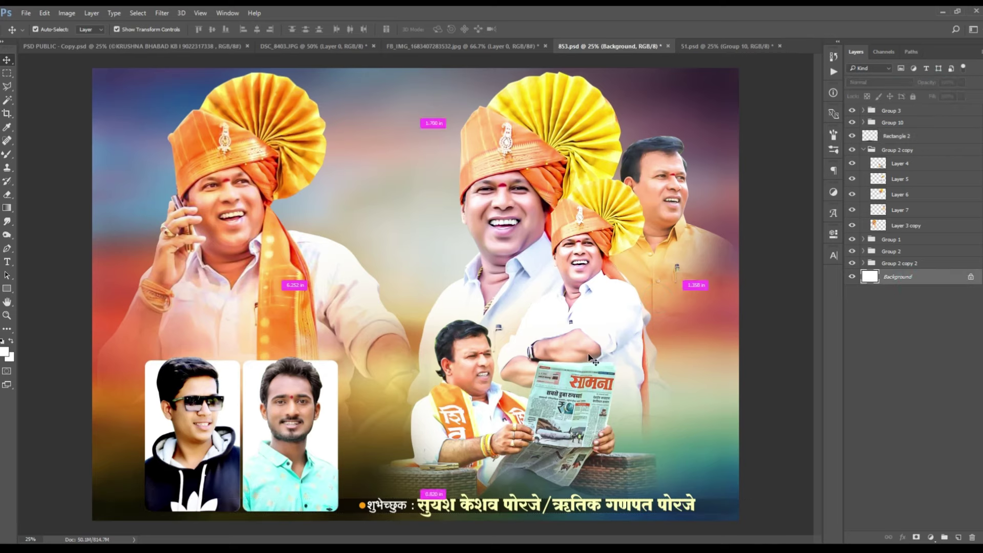
Step: Move the left turbaned man's portrait up-left and shrink it to about 98.65%
key(ctrl+minus)
key(ctrl+plus)
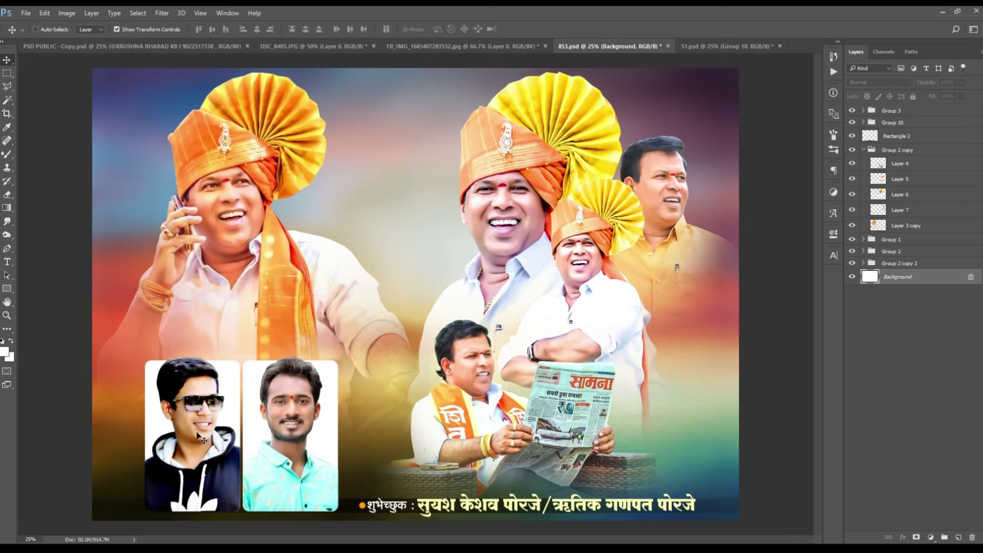
ctrl+click(204, 405)
right_click(245, 169)
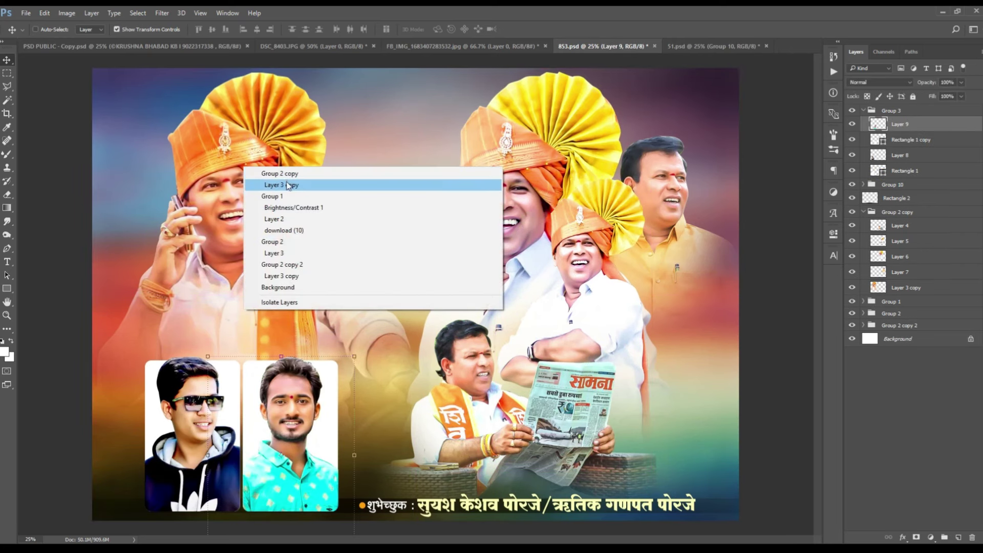
click(271, 186)
drag(280, 194, 274, 189)
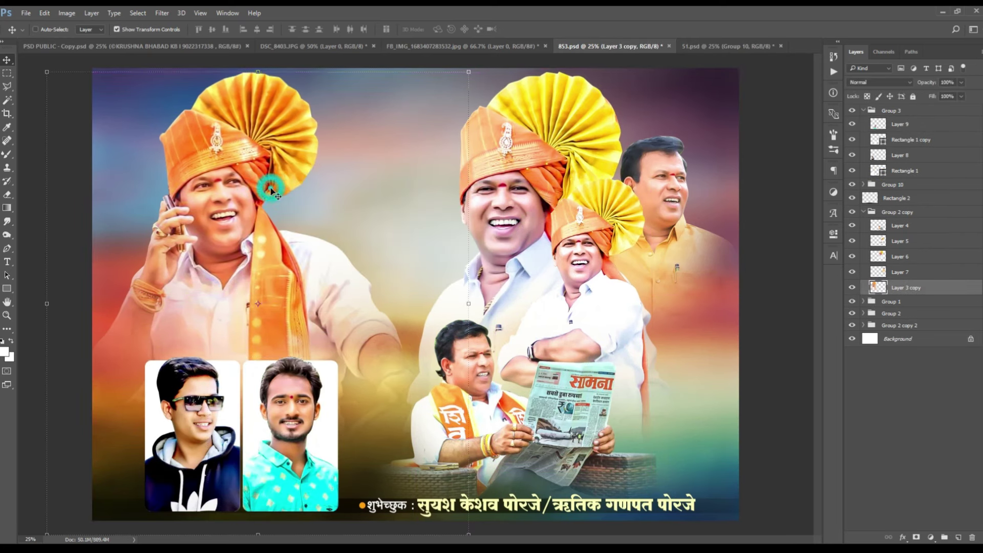
key(Left)
key(Left)
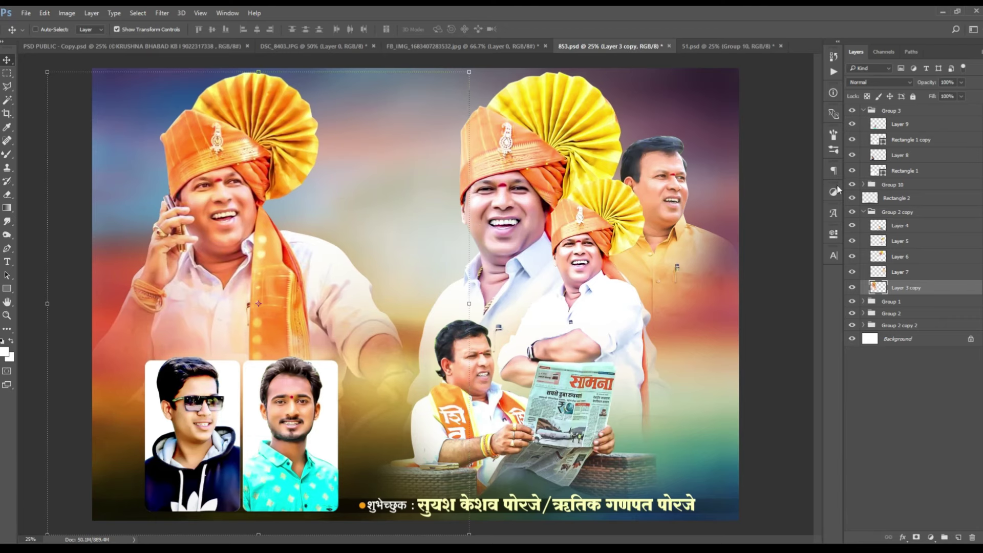
drag(469, 72, 465, 70)
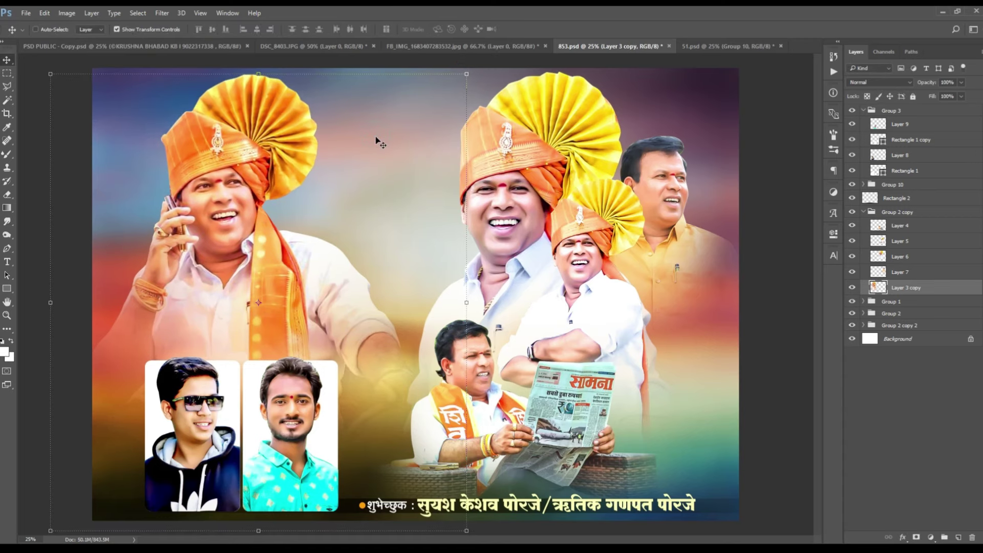
Step: Select Group 3, save the 853.psd poster, and switch to the Unicode converter
click(891, 111)
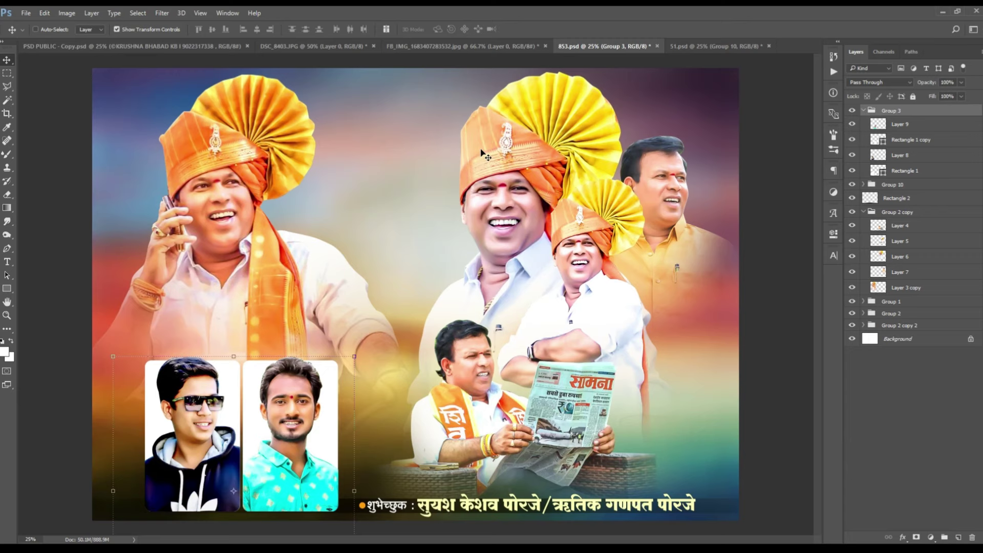
key(ctrl+s)
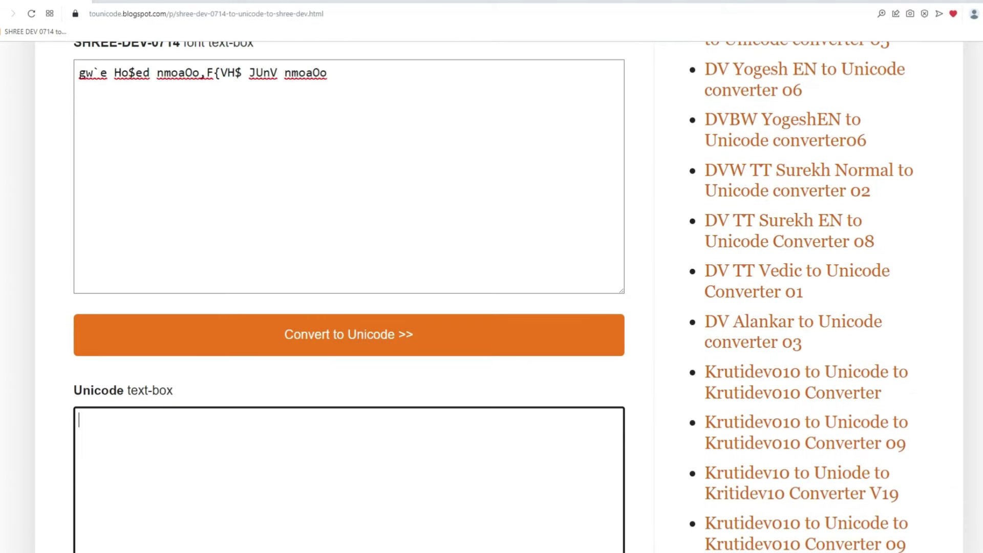
key(super+space)
key(super+space)
key(super+space)
key(super+space)
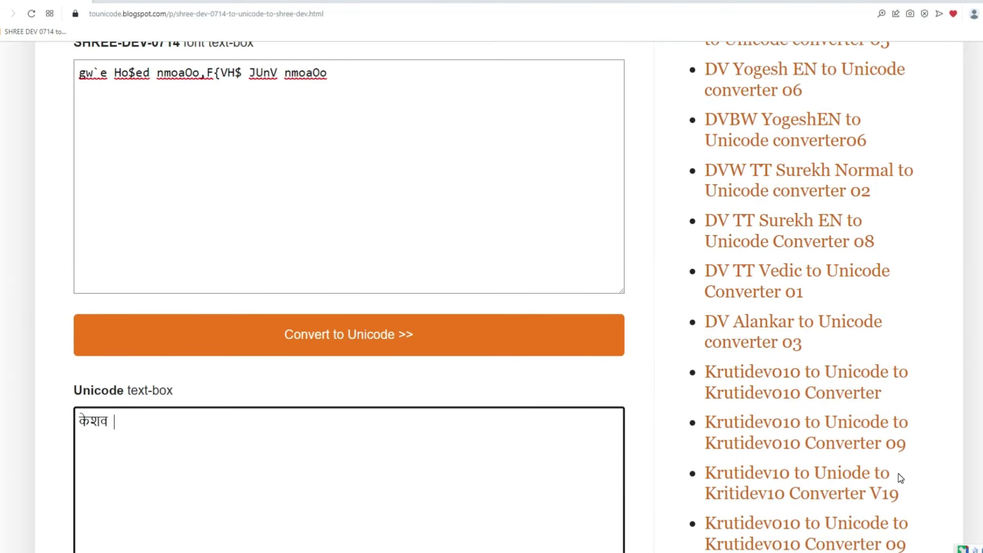
Step: Type the honoree's name in Marathi and convert it to SHREE-DEV-0714 font text
scroll(393, 473, down, 5)
click(269, 408)
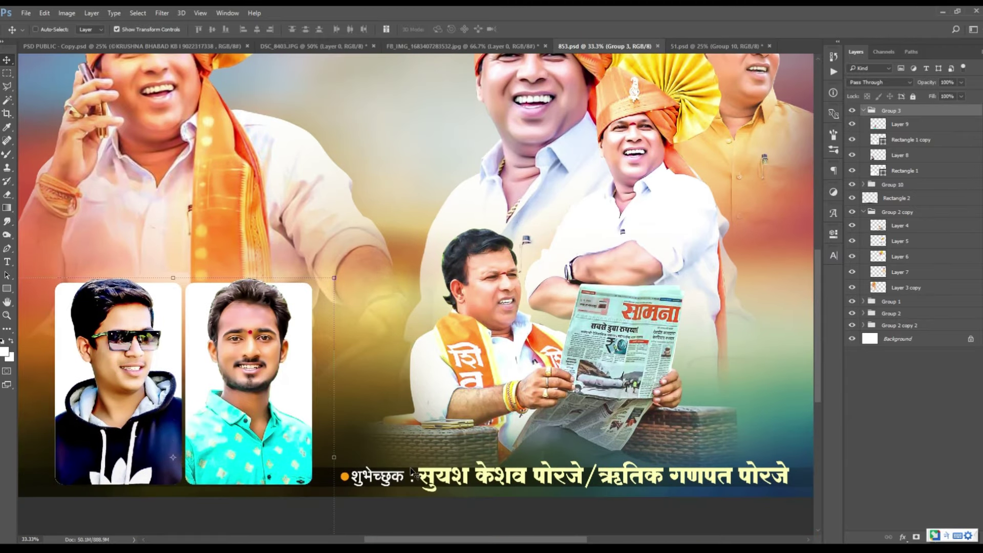
right_click(395, 481)
Step: Copy the wishers' names text layer upward and replace its text with the honoree's converted name
click(436, 317)
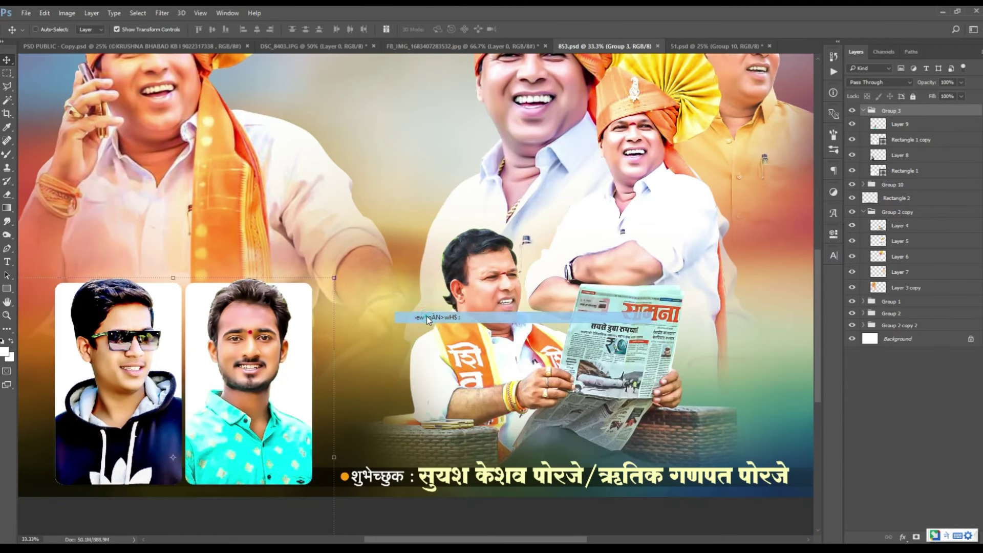
right_click(494, 474)
click(564, 311)
drag(555, 480, 416, 201)
click(947, 536)
click(878, 457)
key(ctrl+plus)
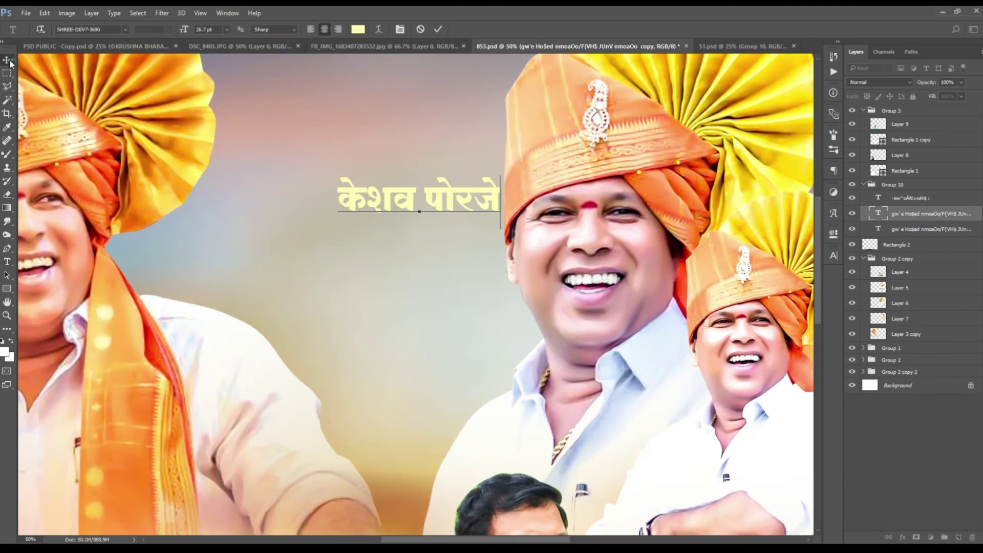
key(ctrl+a)
click(7, 60)
key(ctrl+minus)
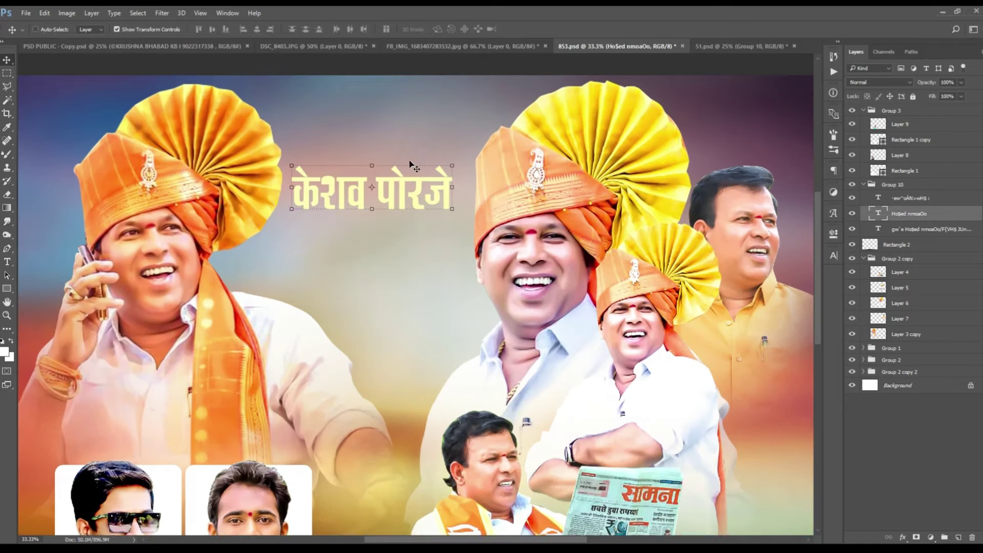
Step: Add an enlarged nickname line beneath the name using characters from the Glyphs panel
scroll(412, 166, up, 1)
key(t)
click(295, 285)
click(834, 213)
double_click(625, 325)
click(834, 255)
click(835, 255)
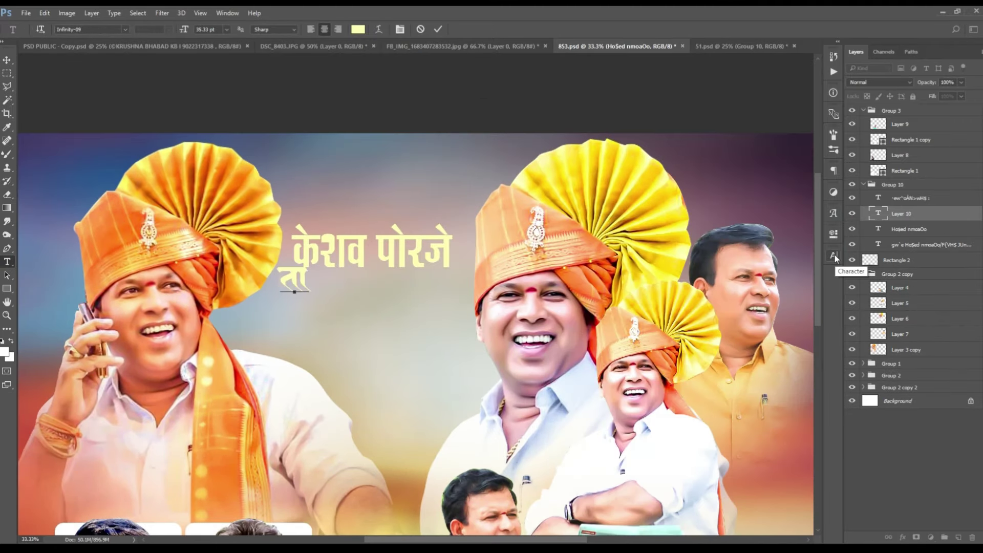
key(ctrl+Return)
key(v)
drag(325, 279, 502, 391)
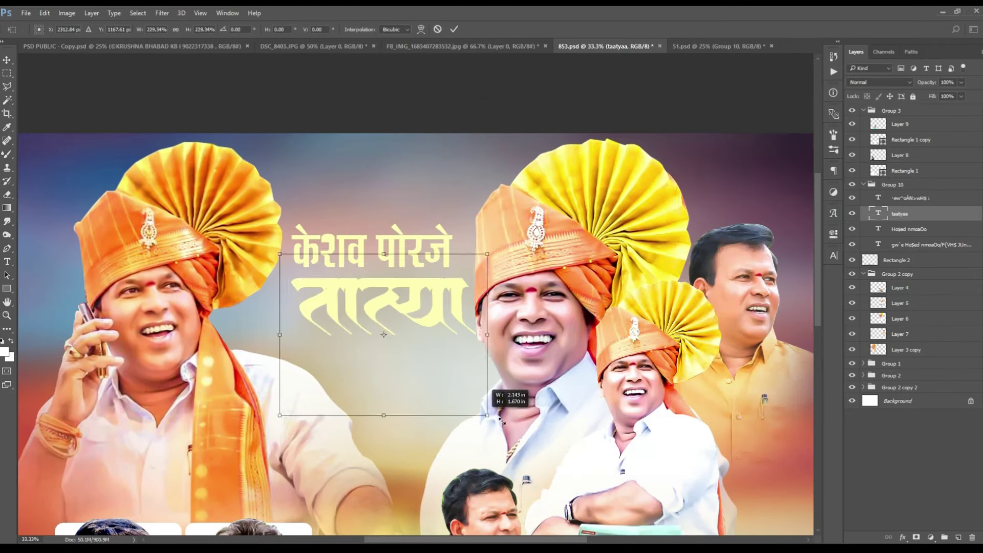
key(ctrl+minus)
key(Return)
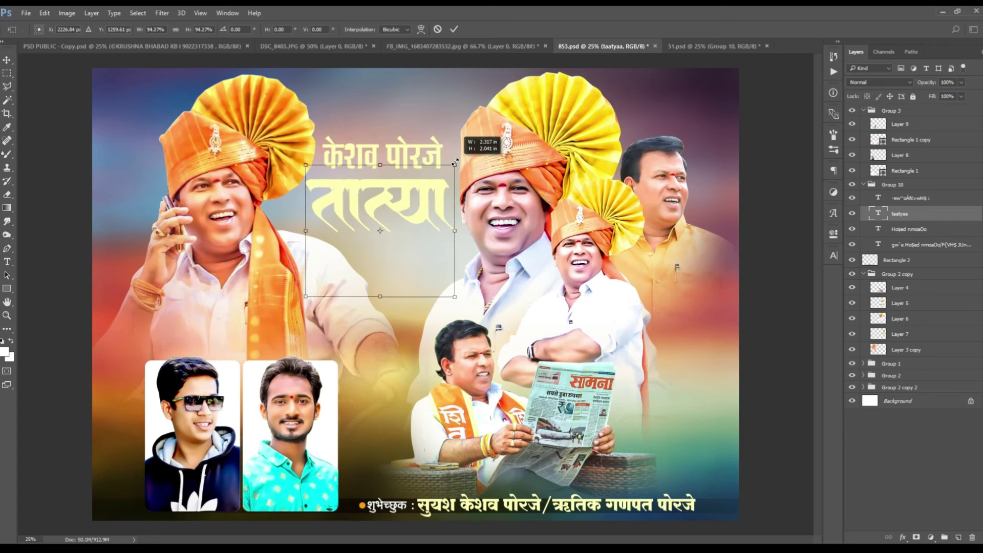
ctrl+click(354, 153)
Step: Apply a bolder font to the name and split the surname onto an enlarged second line
key(ctrl+plus)
key(ctrl+plus)
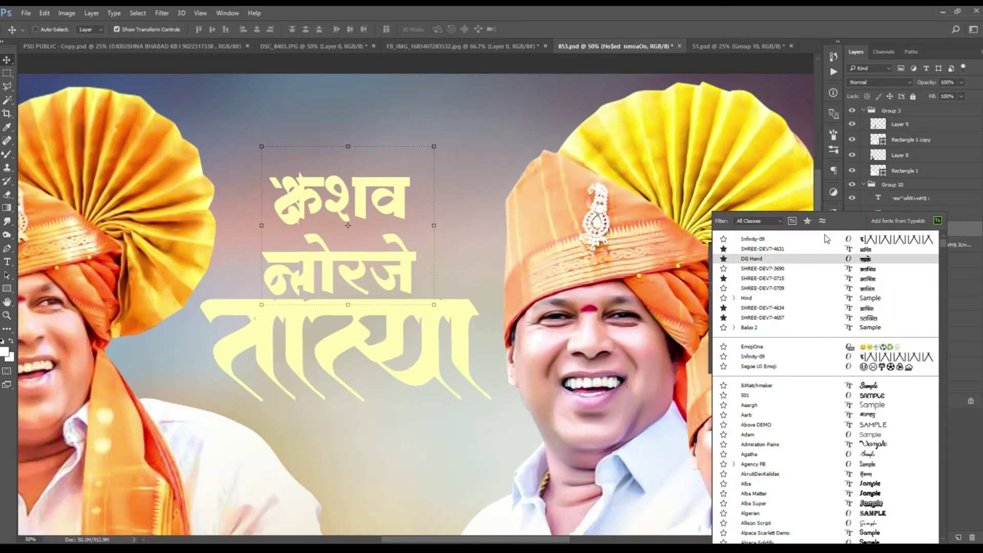
key(Return)
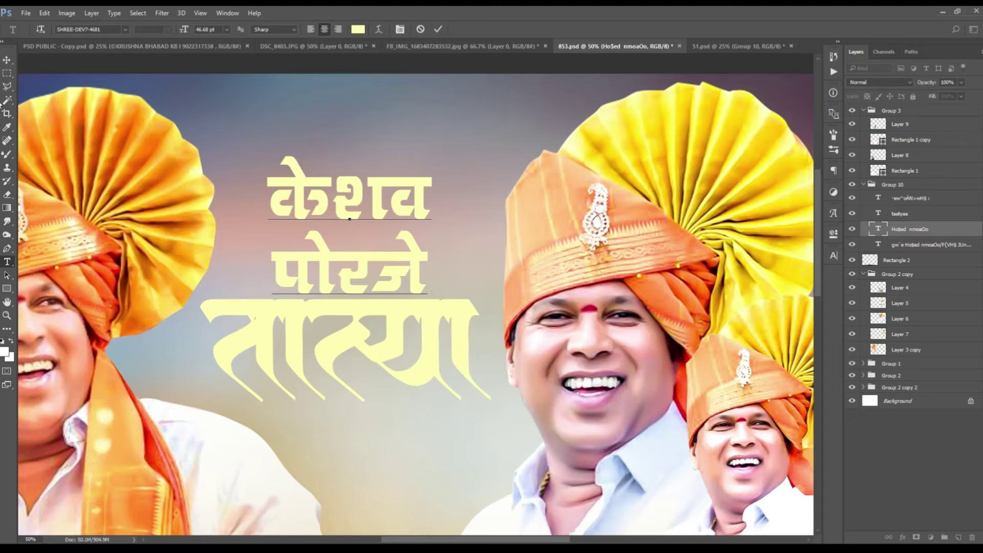
drag(402, 176, 402, 238)
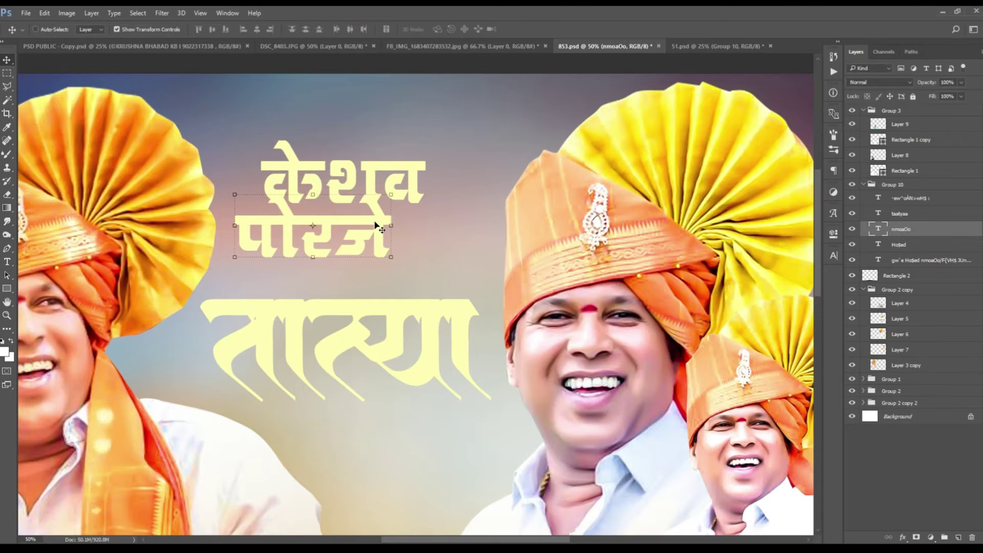
key(ctrl+plus)
drag(365, 220, 475, 365)
key(ctrl+t)
drag(512, 317, 477, 336)
key(Return)
key(ctrl+minus)
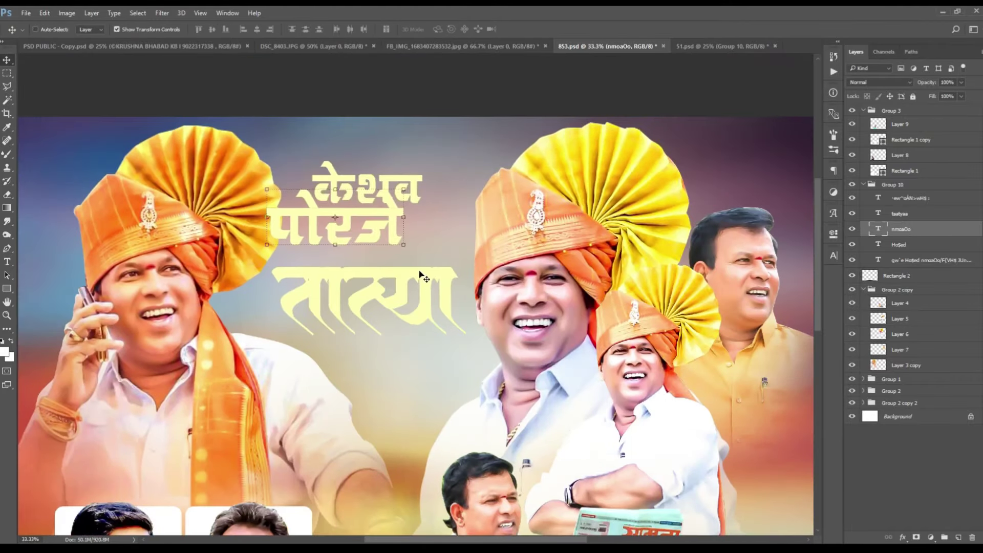
Step: Give the surname a Stroke layer style, then select all the title layers
click(900, 214)
shift+click(907, 231)
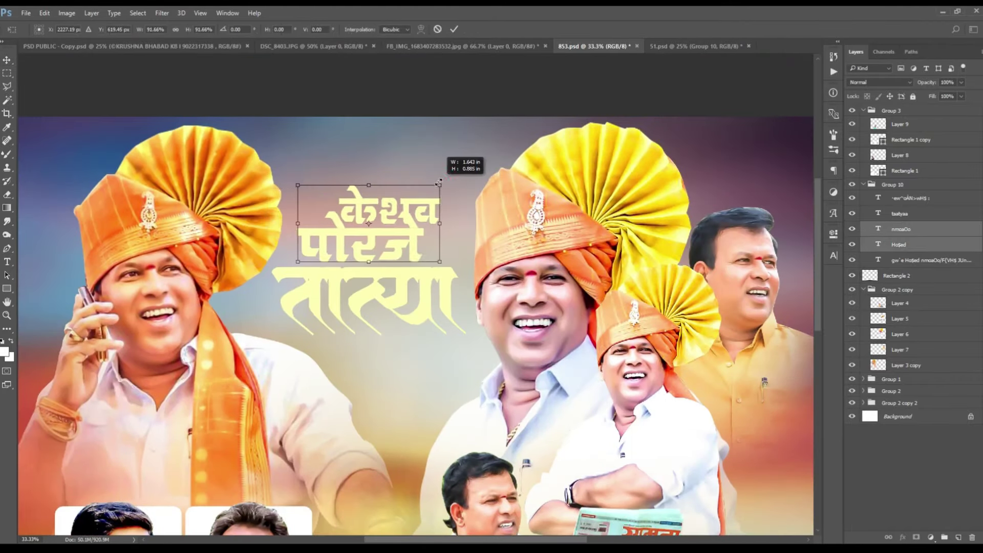
key(ctrl+plus)
right_click(395, 263)
click(425, 287)
double_click(943, 229)
click(597, 254)
click(741, 276)
key(Return)
key(Return)
key(ctrl+minus)
click(905, 200)
click(900, 214)
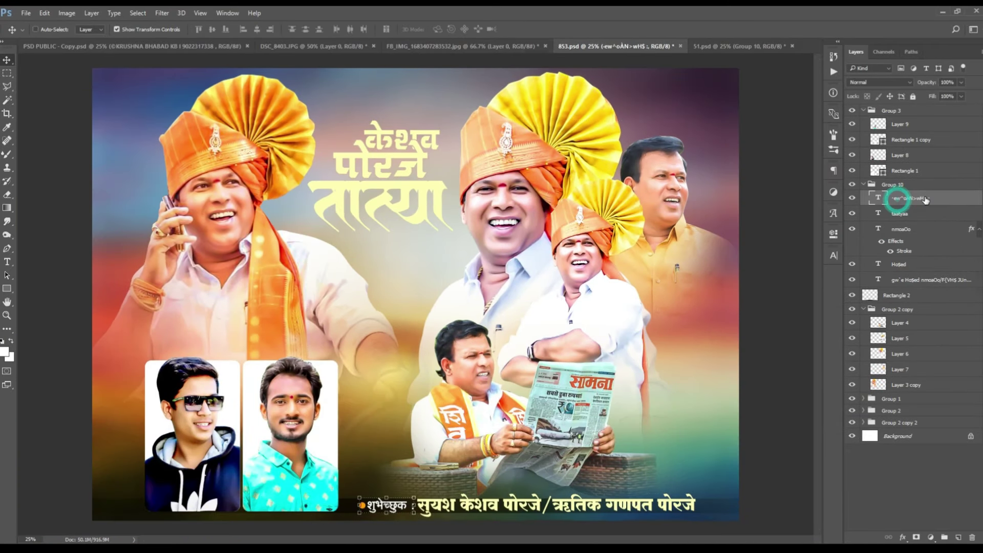
shift+click(899, 264)
Step: Move the title layers out of their group and shrink the title to about 62%
drag(898, 264, 894, 109)
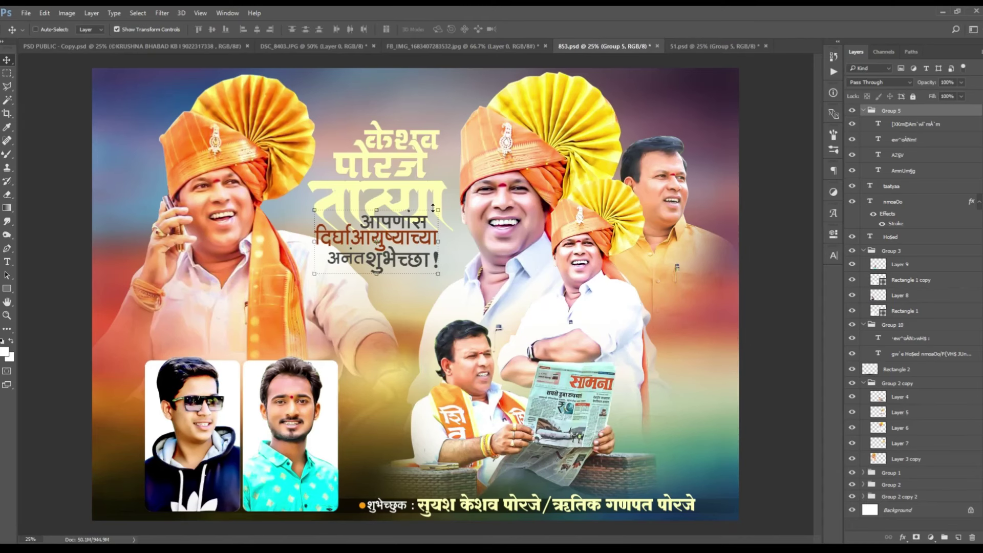
drag(433, 209, 434, 245)
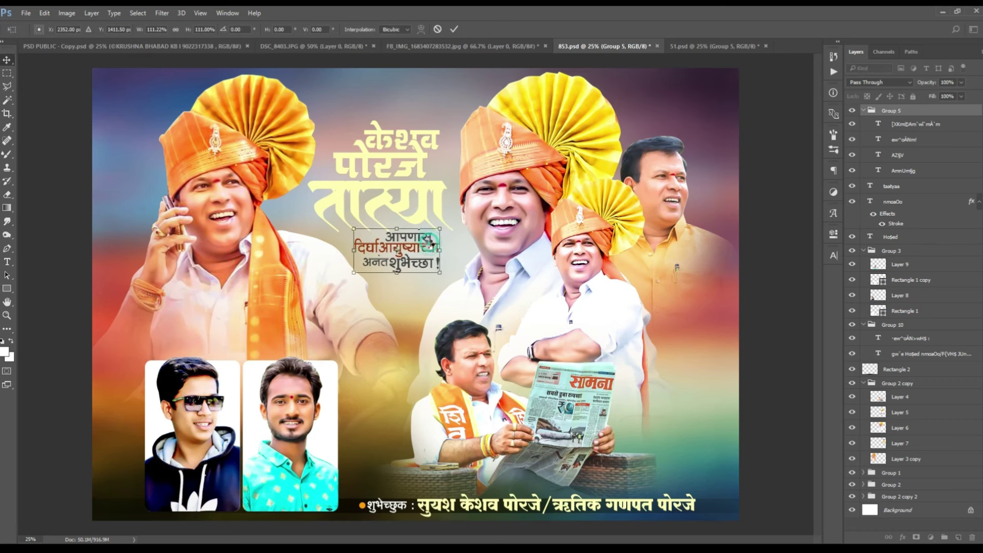
key(Return)
key(ctrl+plus)
Step: Insert a flourish glyph and place it beneath the birthday greeting
key(t)
click(294, 333)
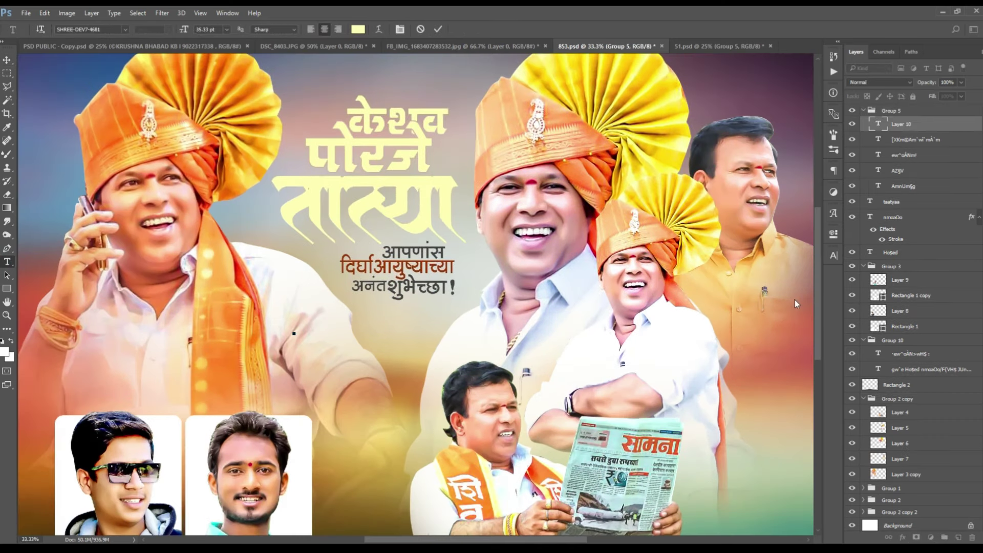
click(834, 215)
click(833, 214)
key(ctrl+Return)
key(v)
drag(325, 345, 432, 320)
key(ctrl+t)
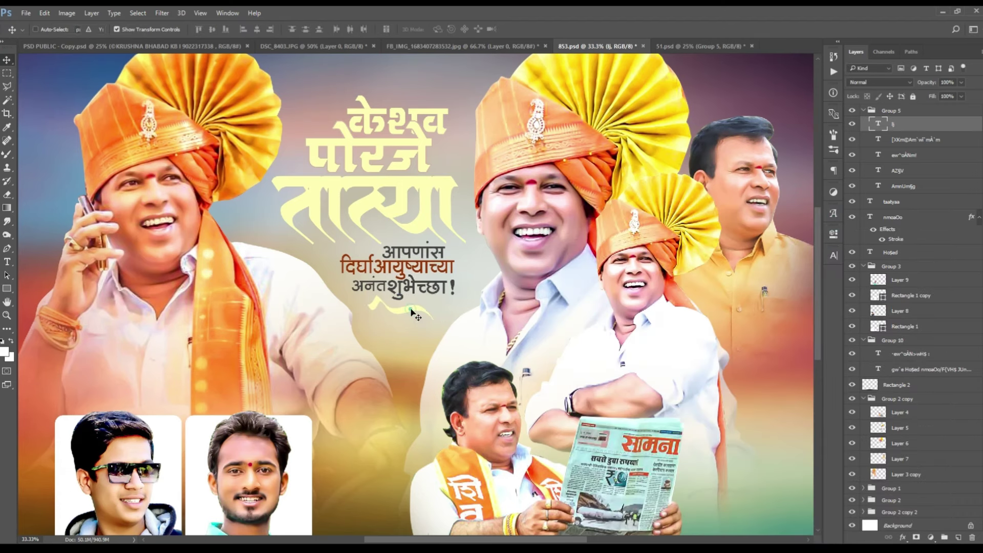
key(Return)
key(ctrl+minus)
Step: Color the flourish a rich orange, #aa570d
click(833, 255)
click(791, 318)
click(715, 410)
click(856, 443)
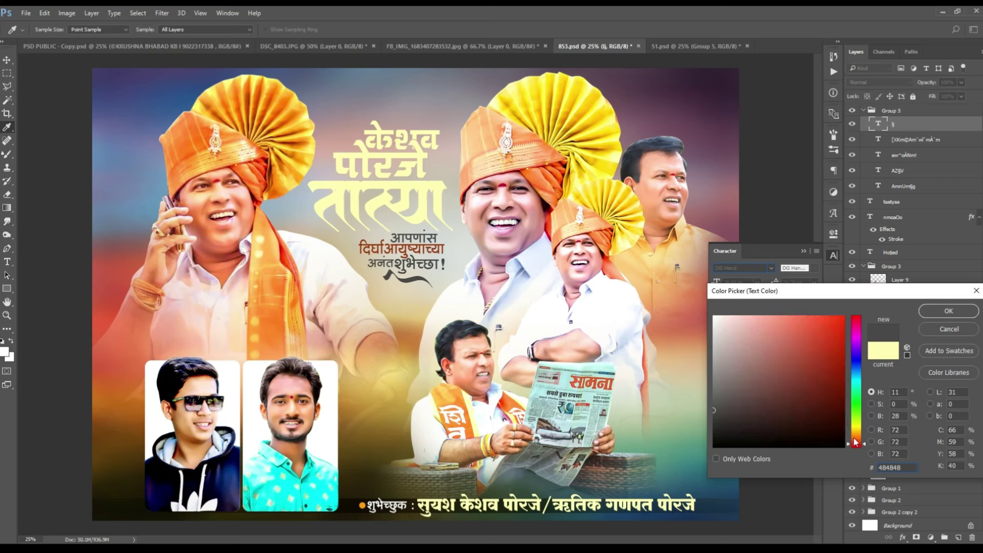
drag(857, 444, 856, 439)
click(835, 359)
key(Return)
click(834, 254)
key(v)
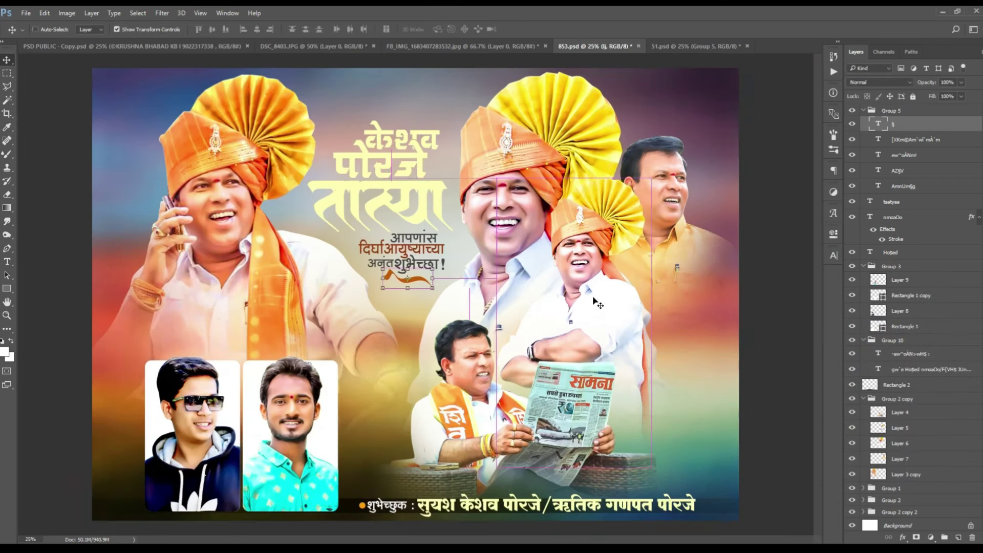
Step: Save the poster, then paste the tagline into the converter and break it into lines
key(ctrl+s)
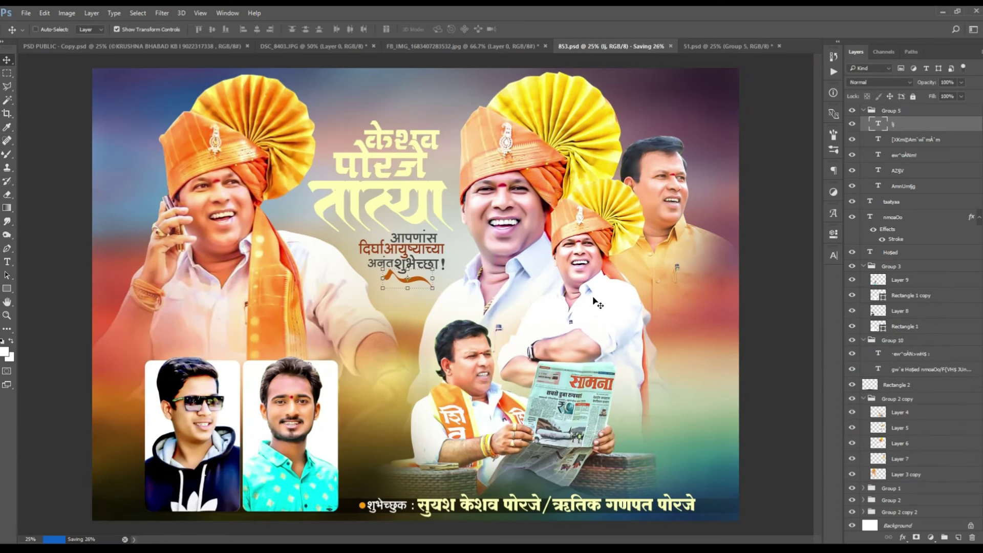
key(ctrl+plus)
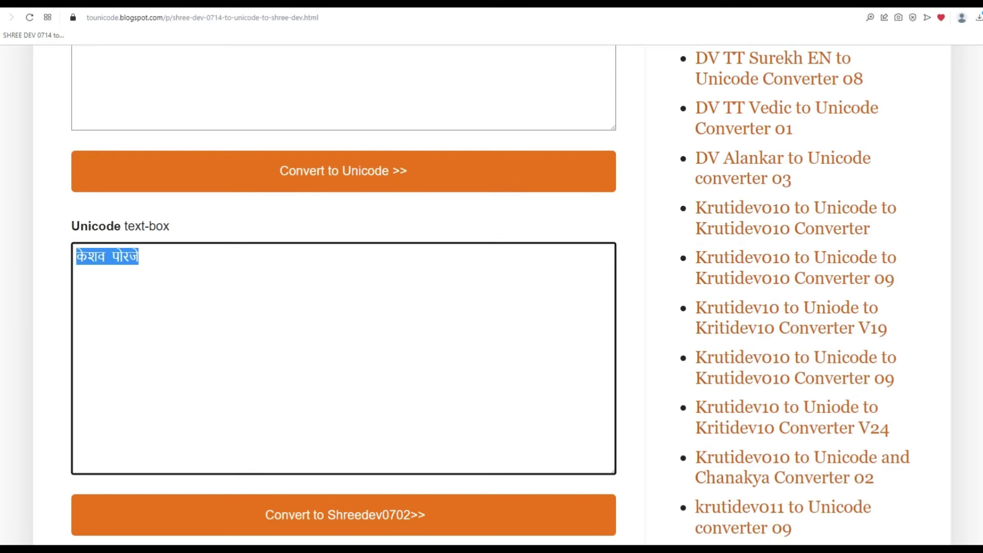
text(सर्वसामान्यांचं नेतृत्व नाशिक मनपा चे लोकप्रिय नगरसेवक आदरणीय आमचे मार्गदर्शक)
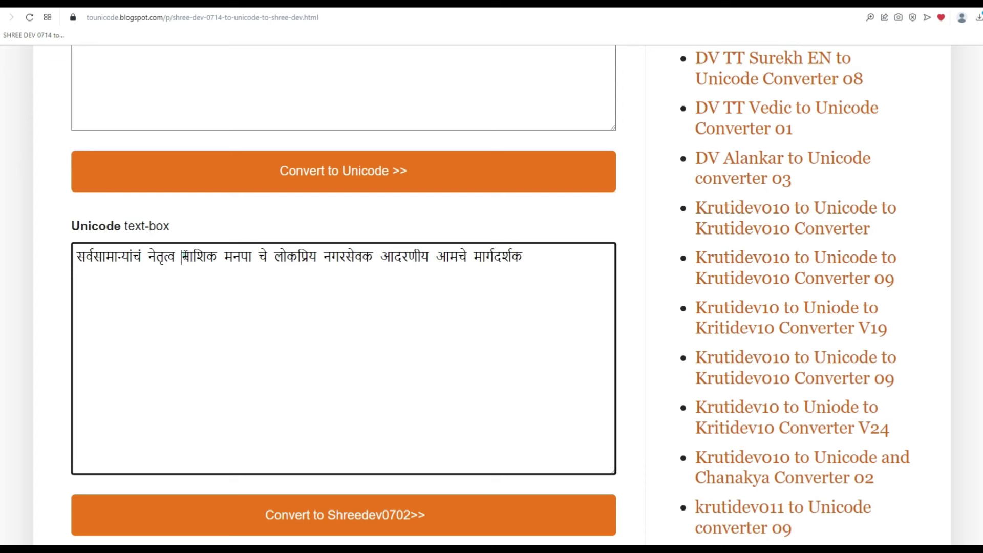
key(Return)
key(Return)
scroll(338, 397, up, 4)
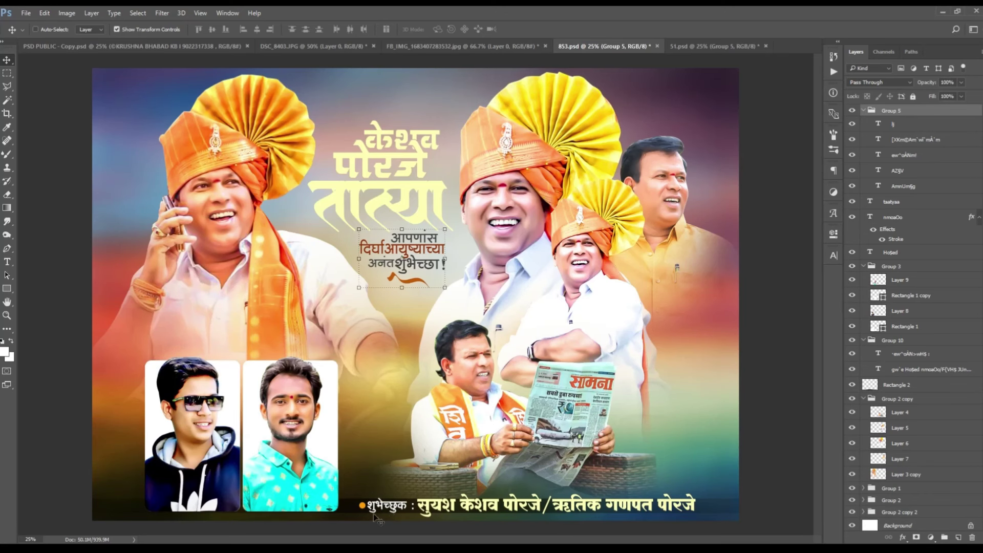
Step: Copy the शुभेच्छुक label to the poster top and replace its text with the three-line tagline
right_click(378, 520)
click(405, 424)
drag(379, 507, 391, 118)
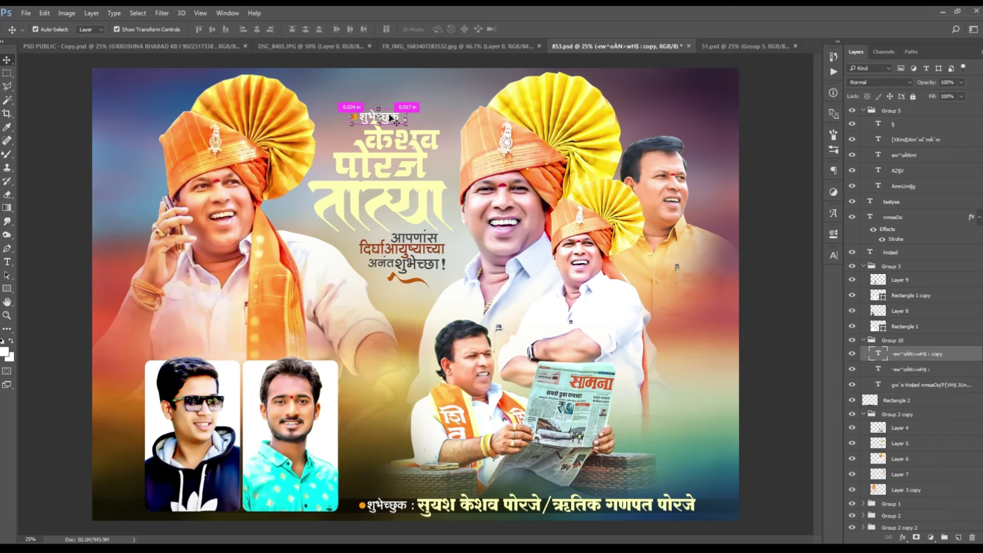
key(ctrl+plus)
key(t)
click(305, 179)
key(ctrl+a)
key(BackSpace)
text(सर्वसामान्यांचं नेतृत्व नाशिक मनपा चे लोकप्रिय नगरसेवक आदरणीय आमचे मार्गदर्शक)
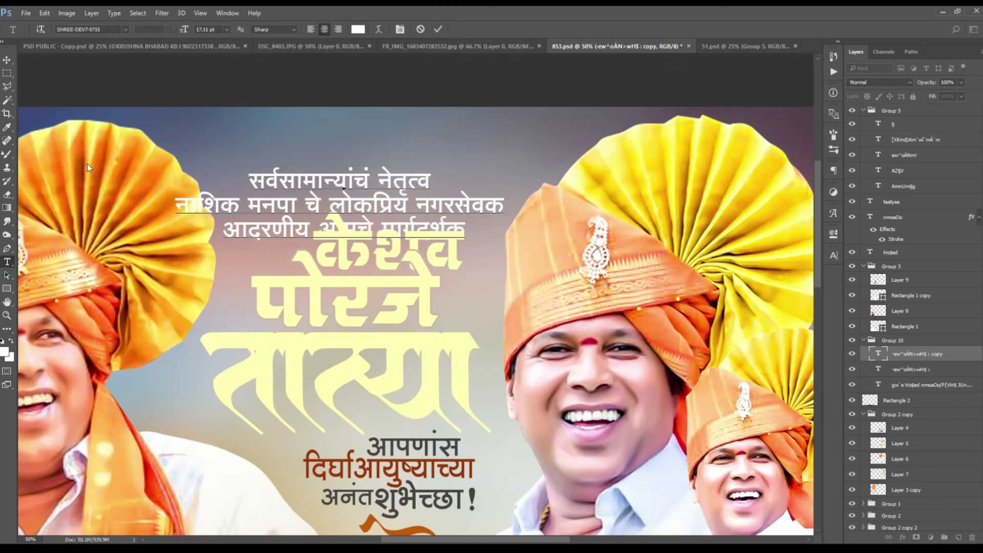
key(ctrl+Return)
Step: Scale the tagline to about 80% and position it just above the name
key(ctrl+t)
drag(521, 149, 460, 172)
key(Return)
drag(456, 222, 476, 221)
key(Return)
key(t)
click(340, 211)
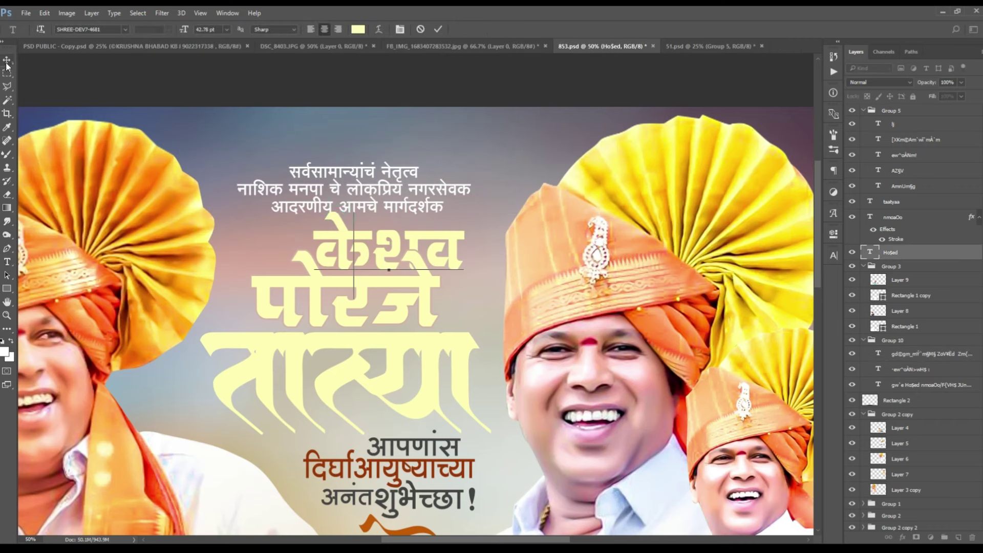
click(328, 202)
key(ctrl+Return)
key(v)
drag(397, 200, 410, 187)
Step: Place the brush splash above Group 1, scaled to about 44% behind the title
key(ctrl+minus)
key(ctrl+minus)
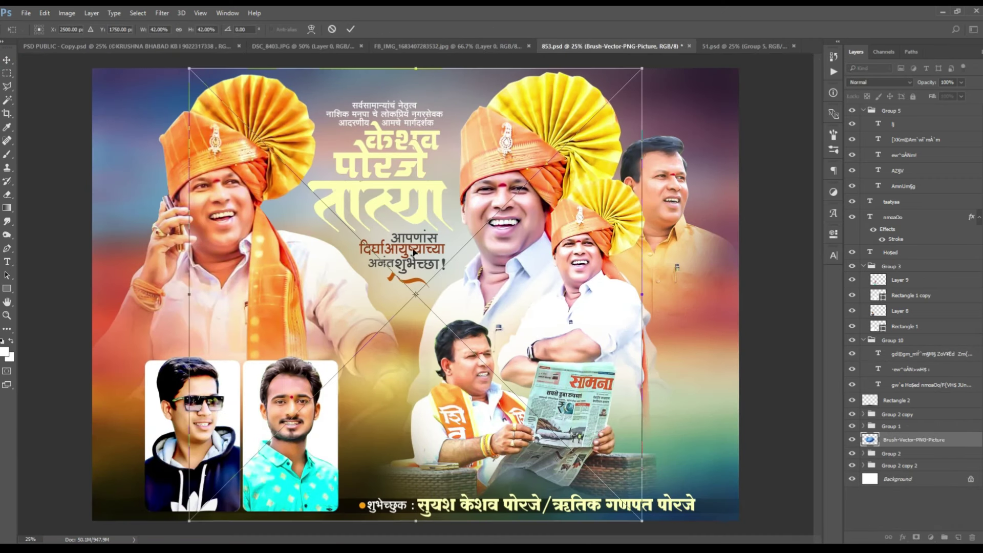
key(Return)
right_click(901, 441)
key(Escape)
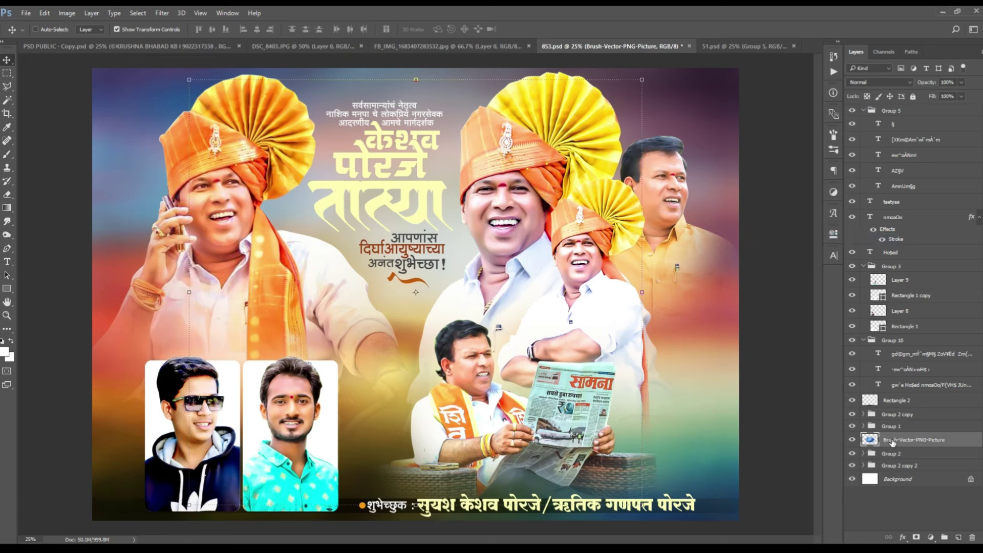
drag(894, 441, 894, 421)
key(ctrl+t)
drag(642, 504, 461, 287)
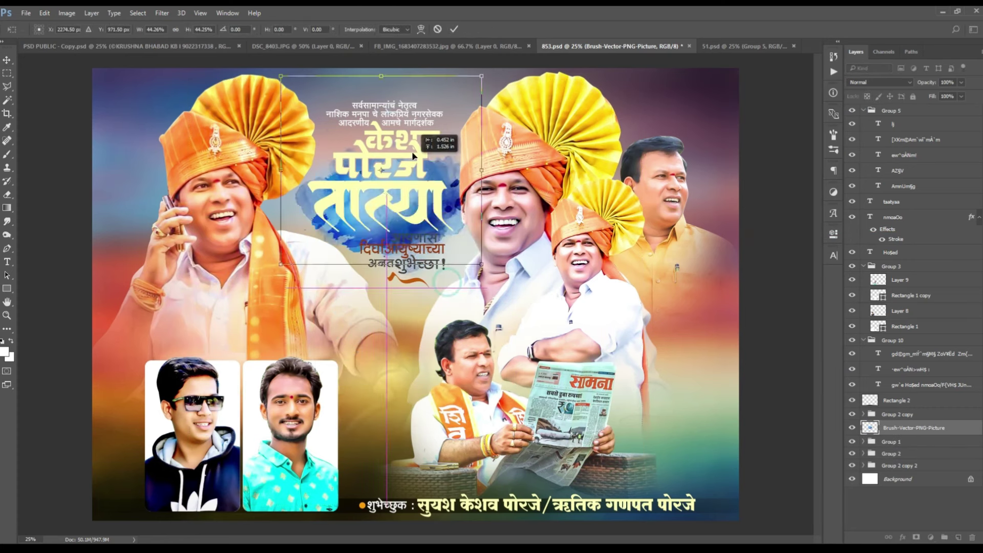
drag(420, 215, 434, 189)
key(Return)
Step: Enlarge the splash to cover the title area and invert its colours from blue to orange
drag(484, 256, 519, 316)
right_click(483, 190)
key(Escape)
key(Escape)
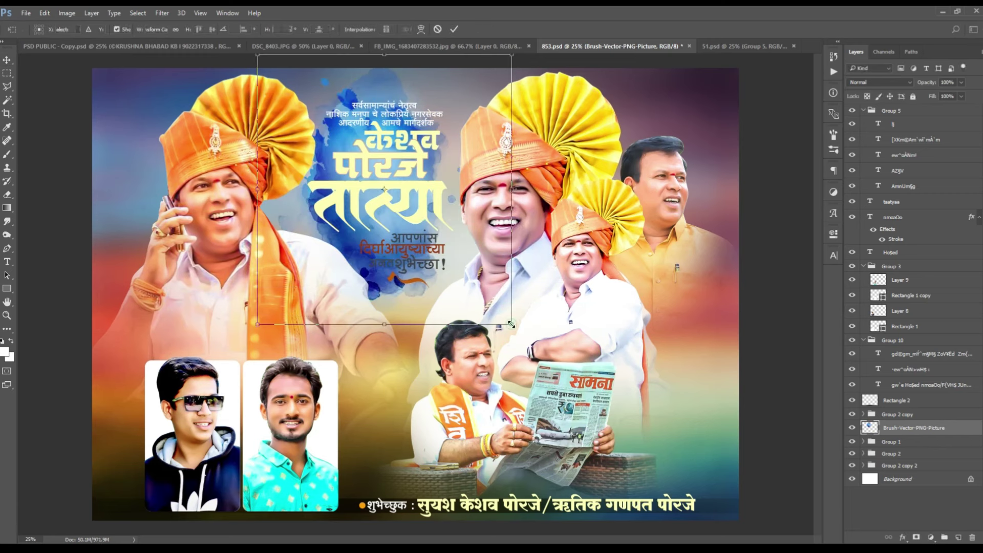
drag(512, 324, 553, 348)
mouse_move(553, 189)
mouse_down()
mouse_move(564, 180)
mouse_move(574, 189)
mouse_up()
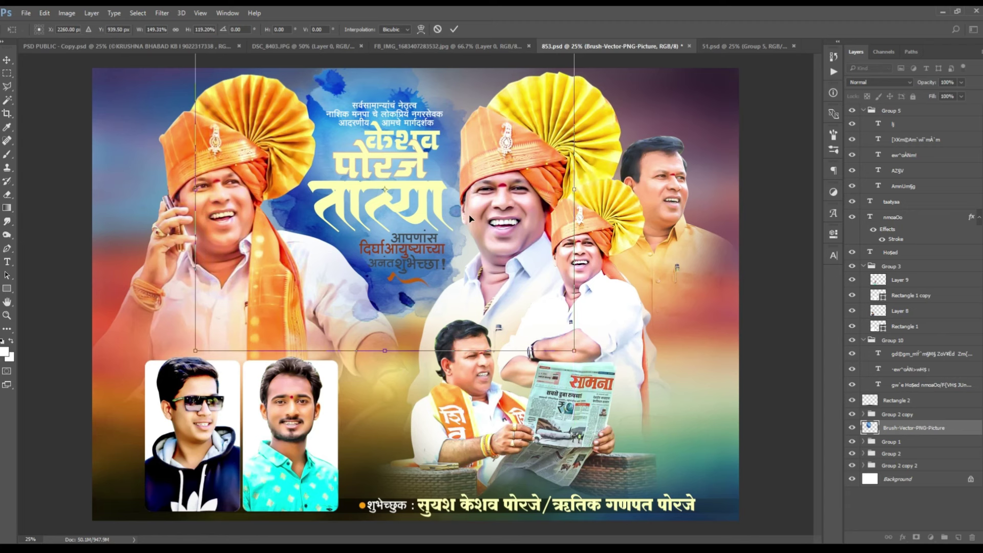
key(Return)
key(ctrl+i)
right_click(909, 427)
Step: Try a redder-orange Color Overlay on the splash layer, then clear the layer style
click(795, 69)
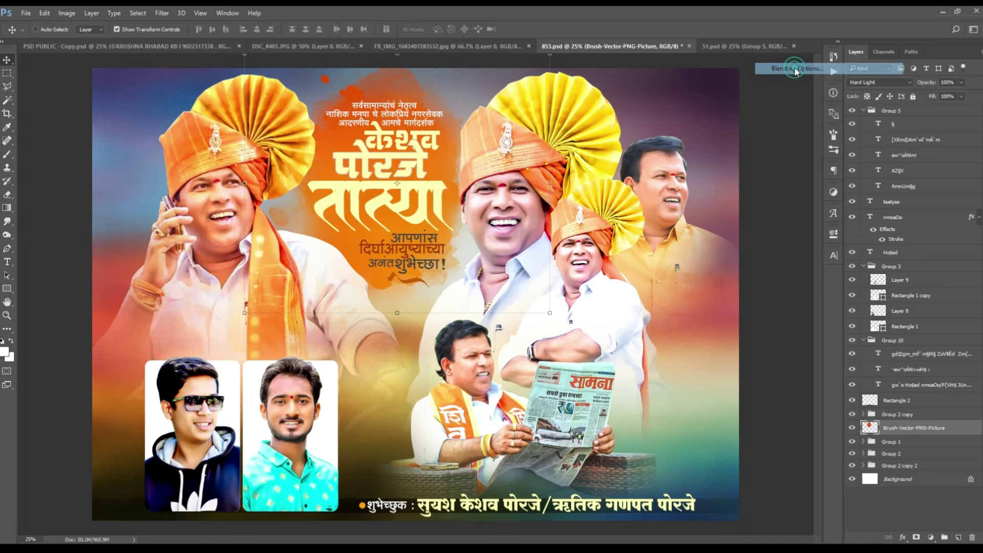
click(609, 306)
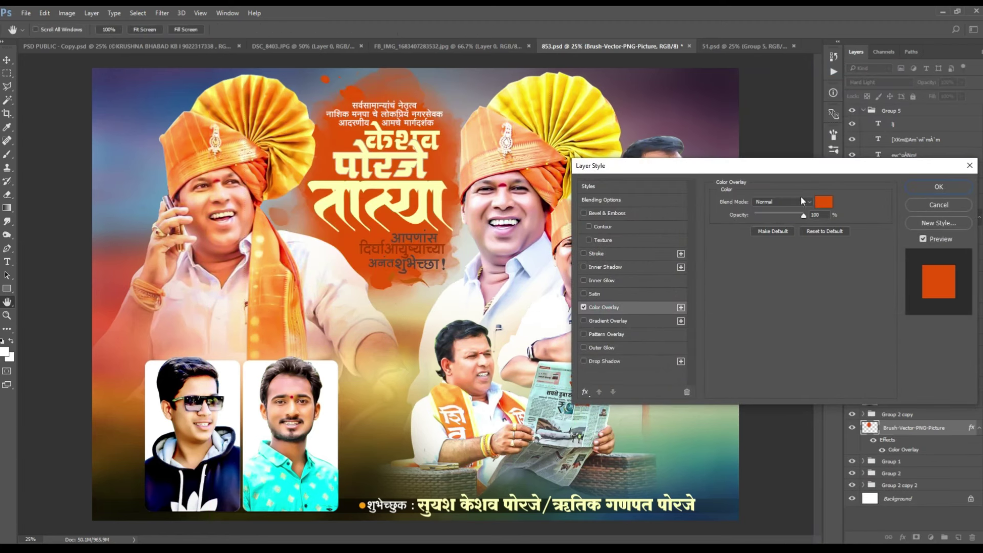
click(829, 205)
drag(857, 443, 857, 445)
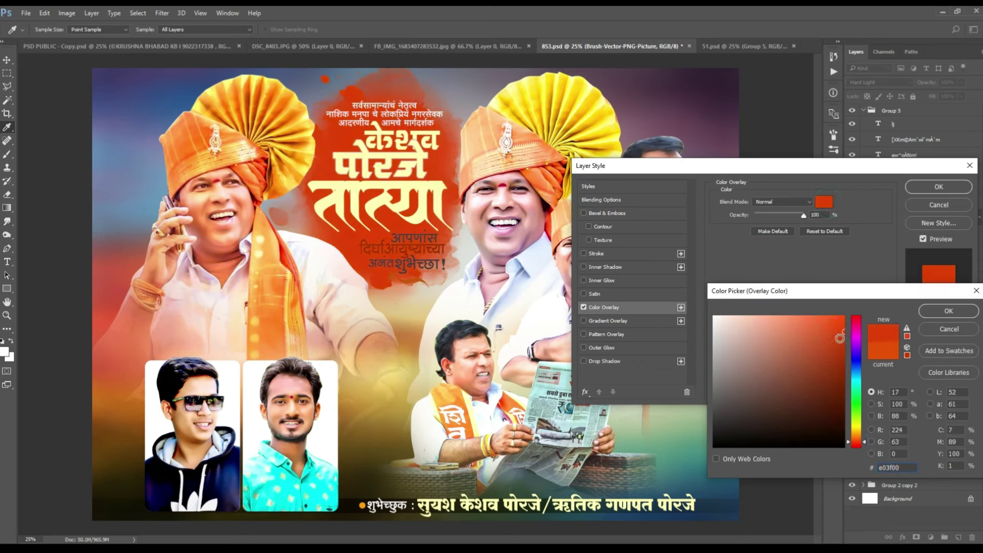
click(949, 311)
click(939, 187)
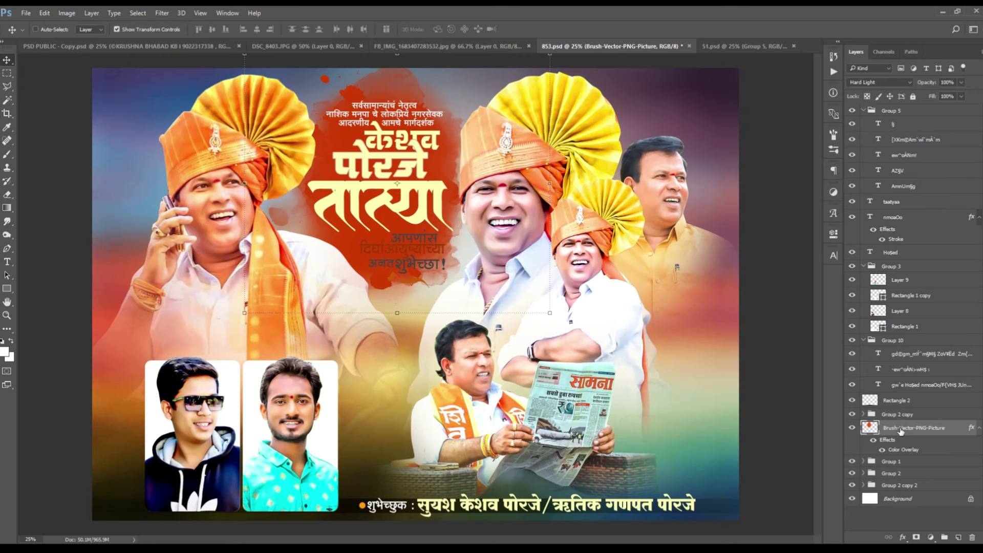
right_click(901, 431)
click(871, 222)
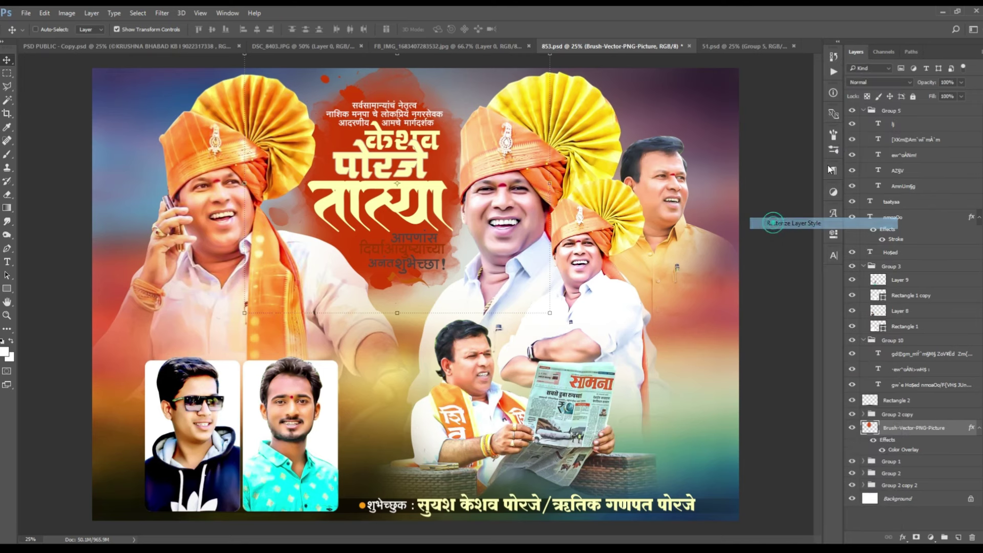
Step: Set the splash layer's blend mode to Overlay, then Hard Light, and check the whole poster
click(868, 84)
click(862, 186)
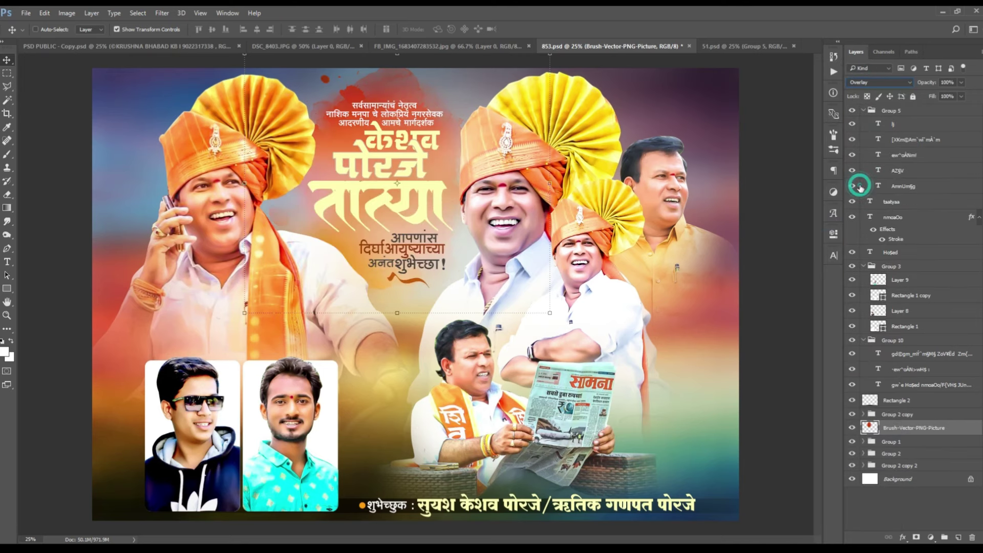
key(shift+plus)
key(shift+plus)
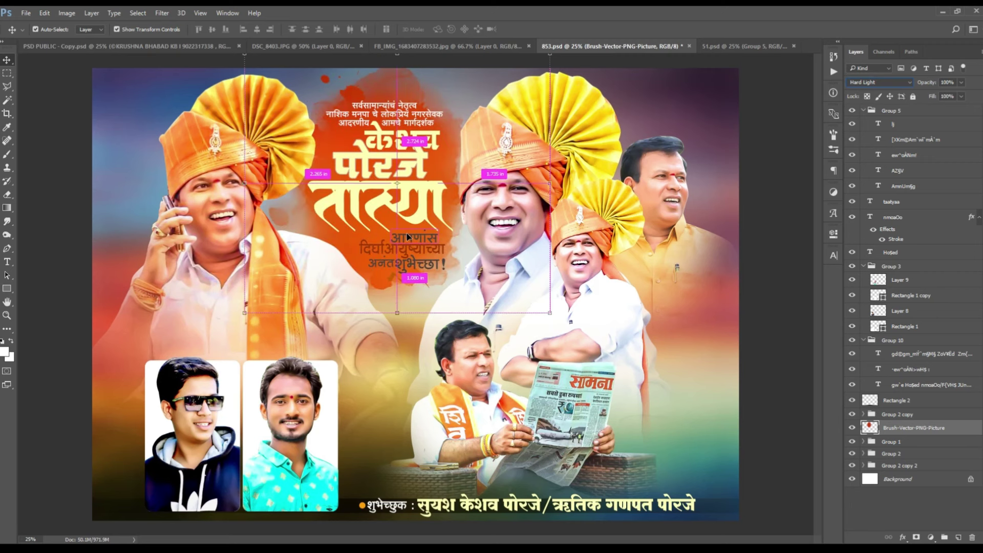
key(ctrl+minus)
key(ctrl+minus)
key(ctrl+plus)
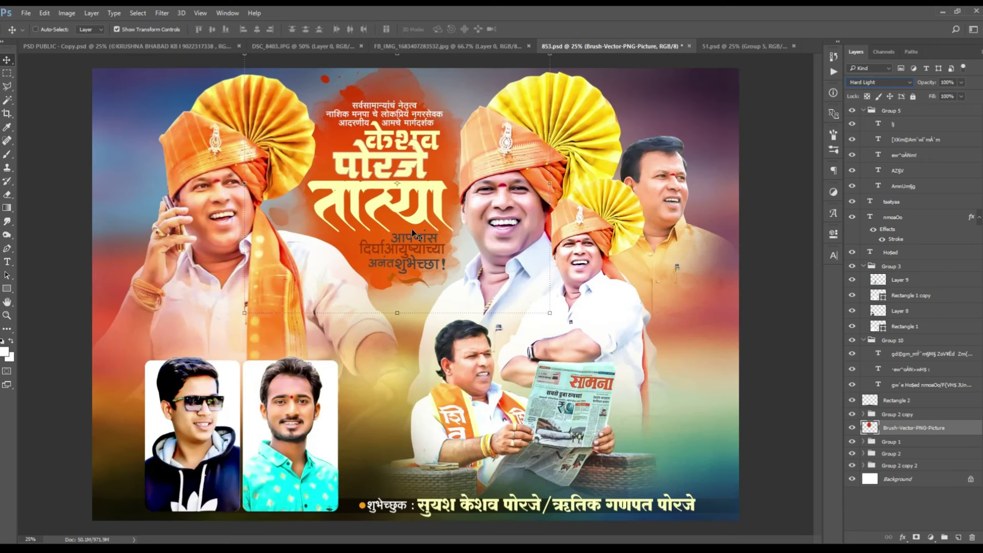
Step: Zoom in on the greetings and change the आपणांस line's text colour in the Character panel
ctrl+click(432, 187)
key(ctrl+plus)
key(ctrl+plus)
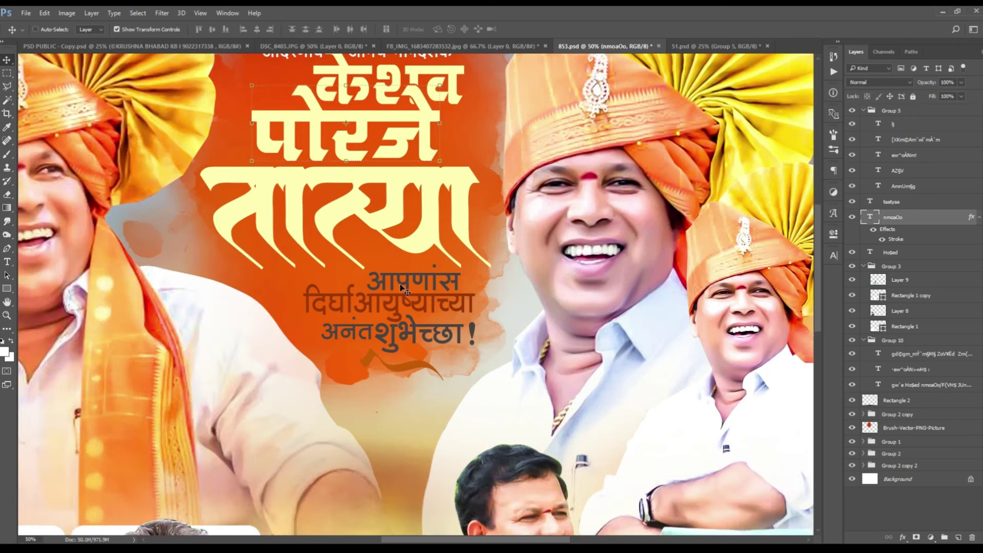
right_click(402, 289)
click(443, 303)
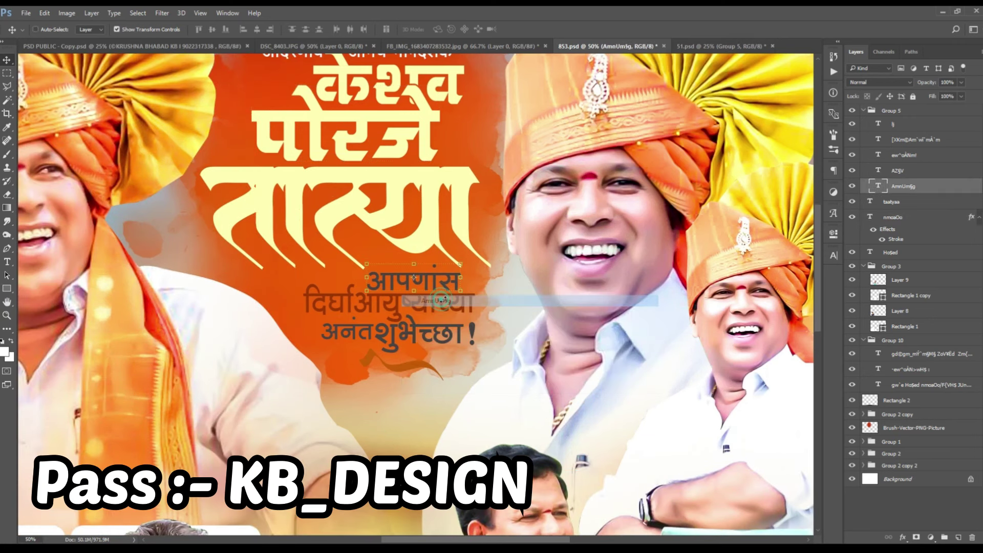
click(833, 254)
click(802, 319)
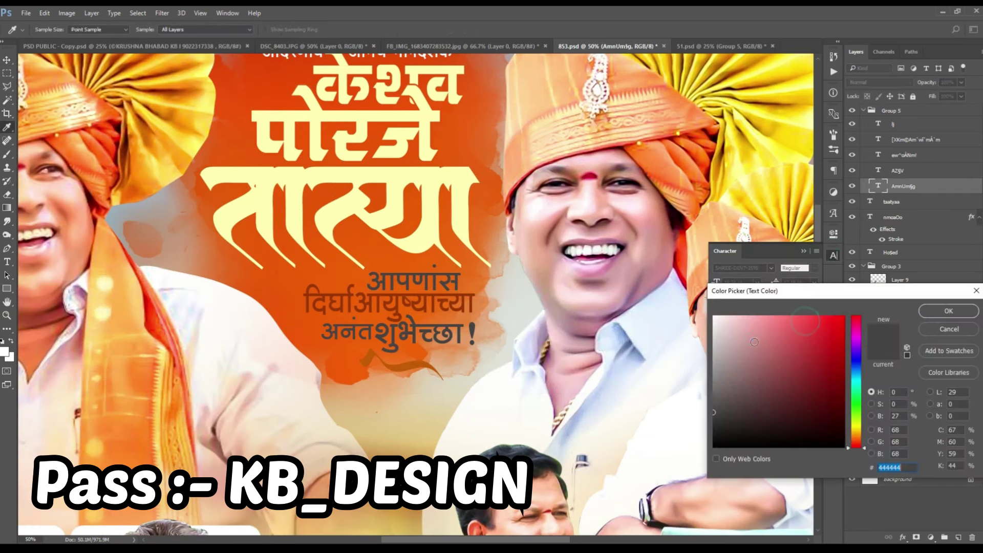
click(941, 312)
Step: Make the दिर्घआयुष्याच्या line cream sampled from the title, and recolour शुभेच्छा!
right_click(456, 301)
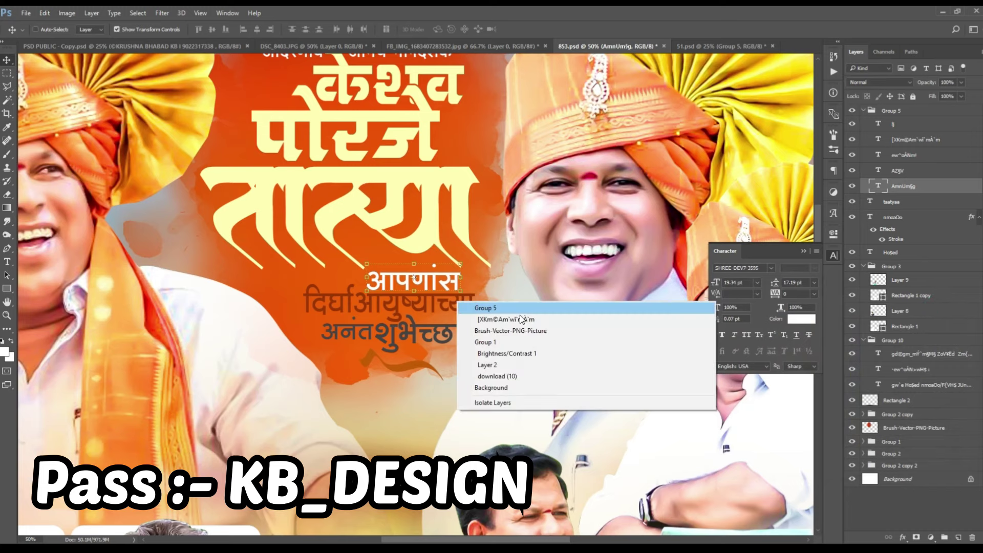
click(498, 318)
click(787, 320)
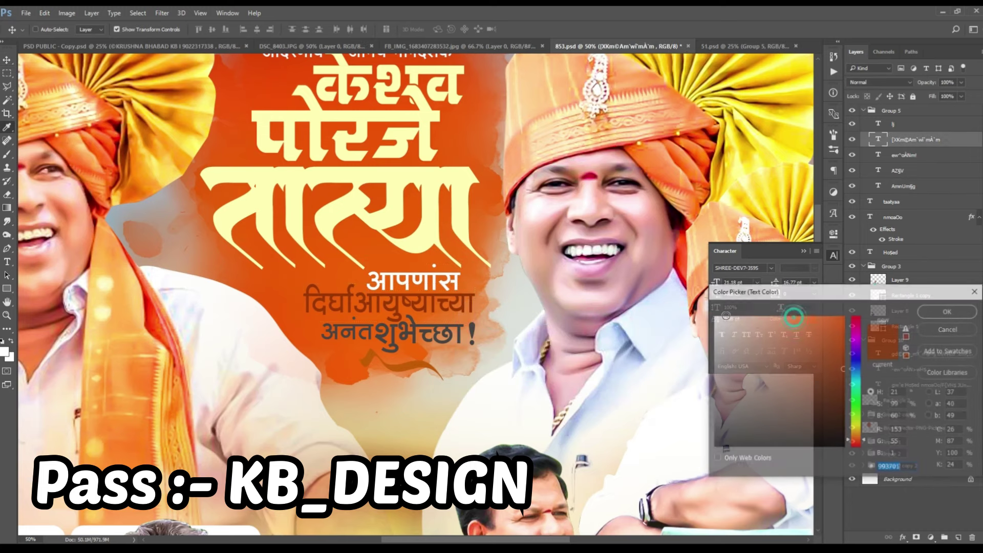
click(422, 137)
click(965, 315)
right_click(451, 331)
click(466, 351)
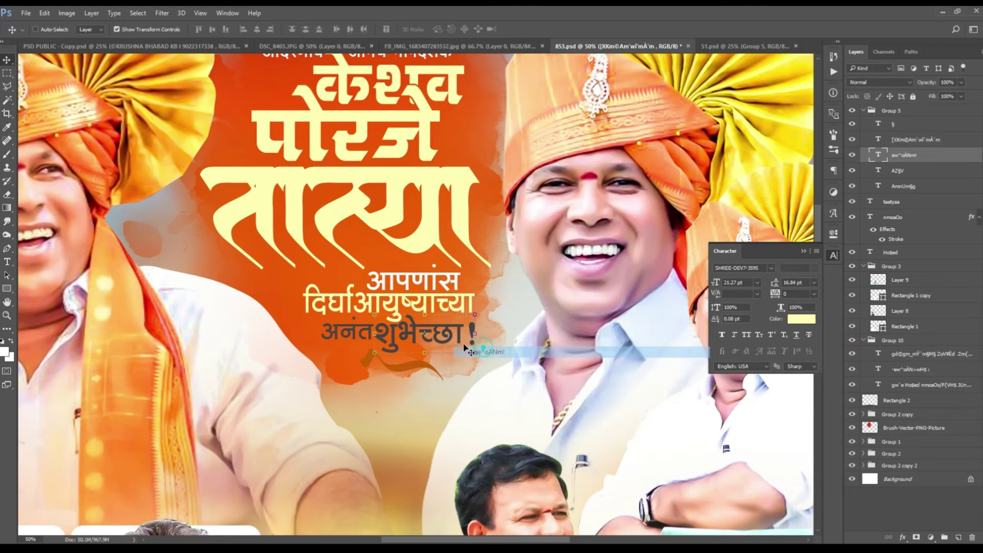
click(801, 319)
click(948, 311)
key(v)
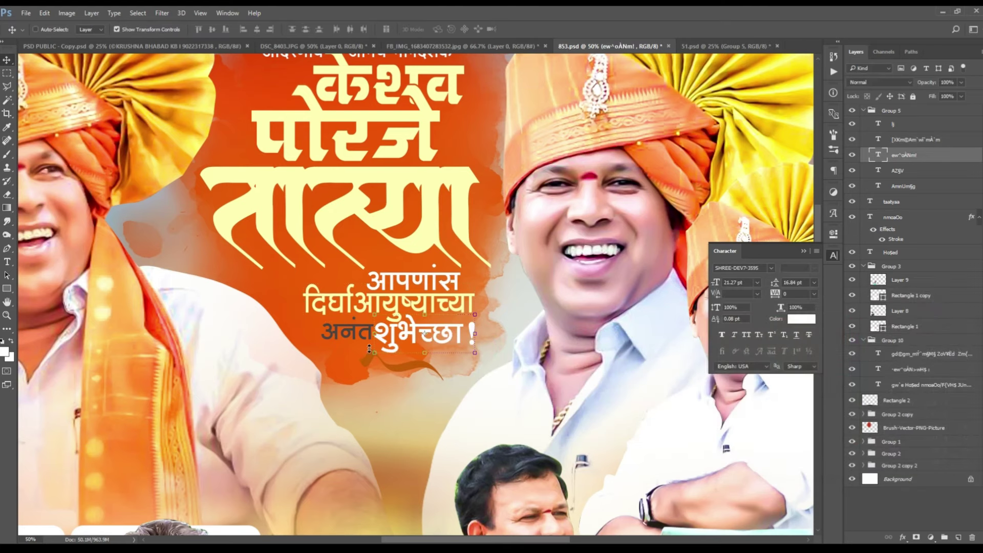
Step: Turn the अनंत word white, then zoom out and select the title lettering layer
right_click(363, 338)
click(395, 352)
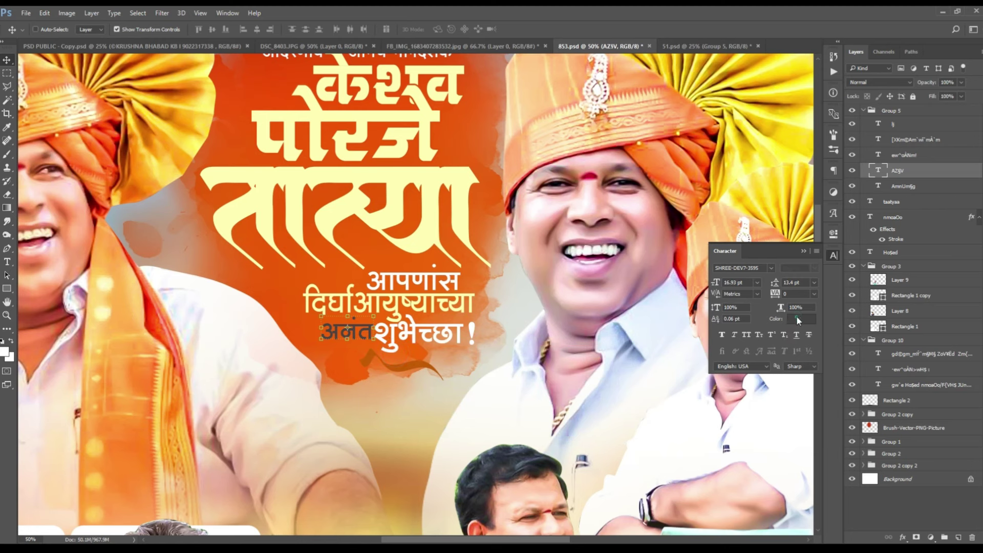
click(797, 318)
click(743, 317)
click(948, 311)
click(832, 258)
key(ctrl+minus)
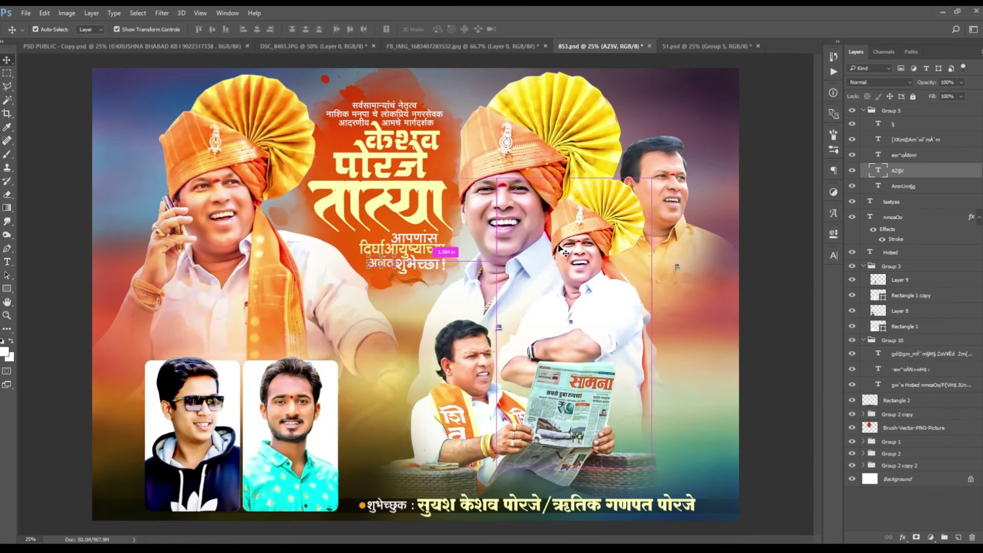
right_click(391, 157)
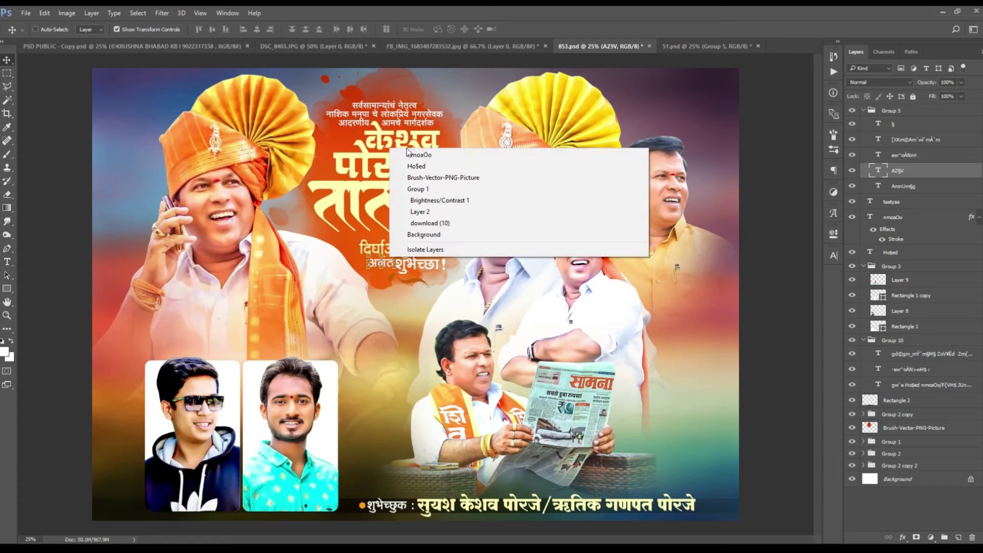
click(413, 167)
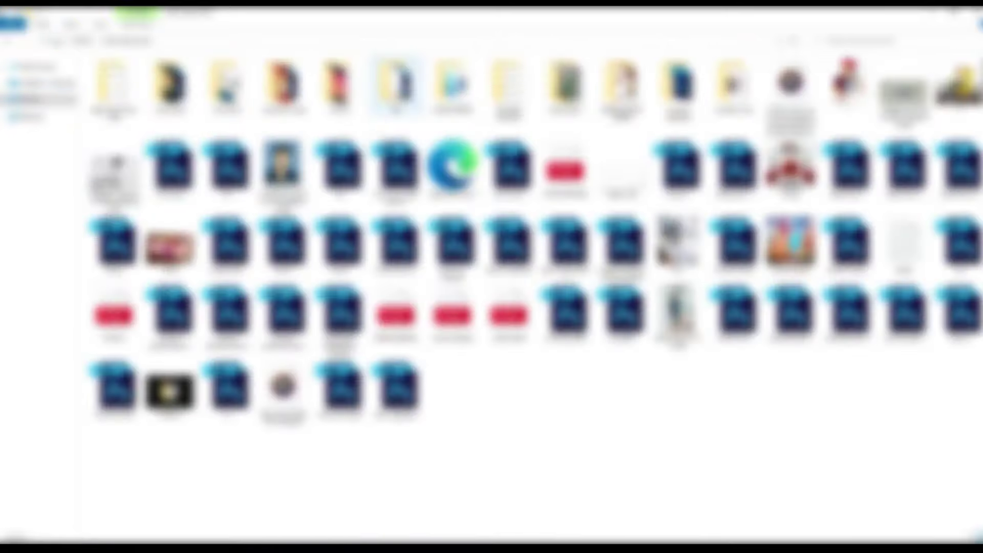
Step: Place a texture from the gold and red backgrounds folder into the poster
double_click(397, 85)
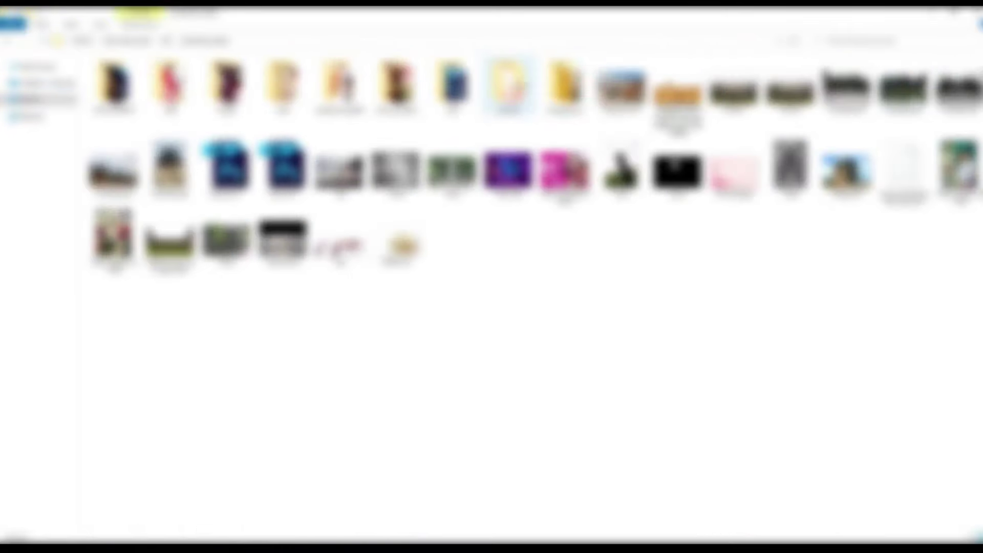
double_click(510, 85)
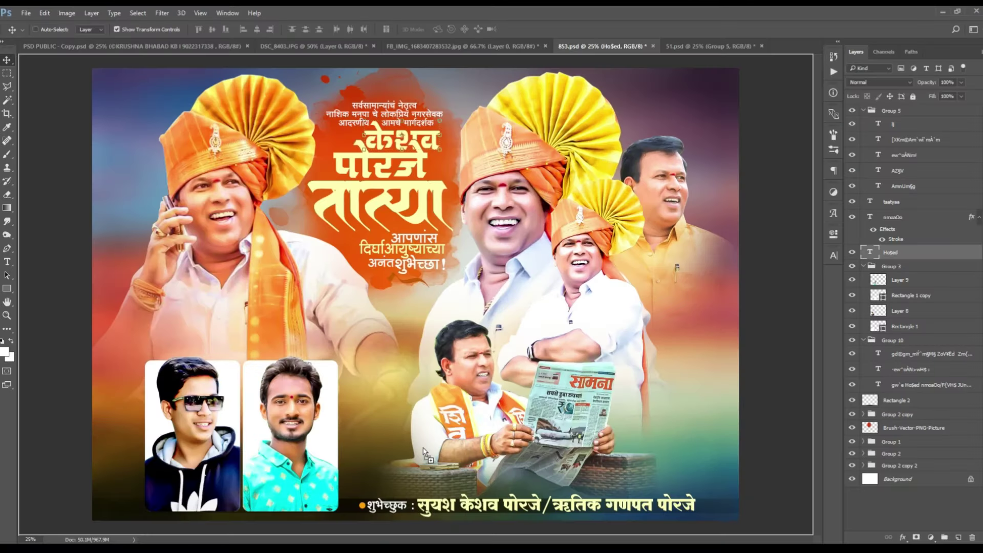
drag(423, 318, 433, 295)
key(Return)
Step: Shrink the placed texture to about a quarter size and move it over the title
right_click(894, 252)
key(Escape)
drag(741, 113, 431, 130)
key(Return)
Step: Clip the texture into the title lettering and nudge it into position
alt+click(898, 259)
key(Return)
drag(413, 163, 425, 148)
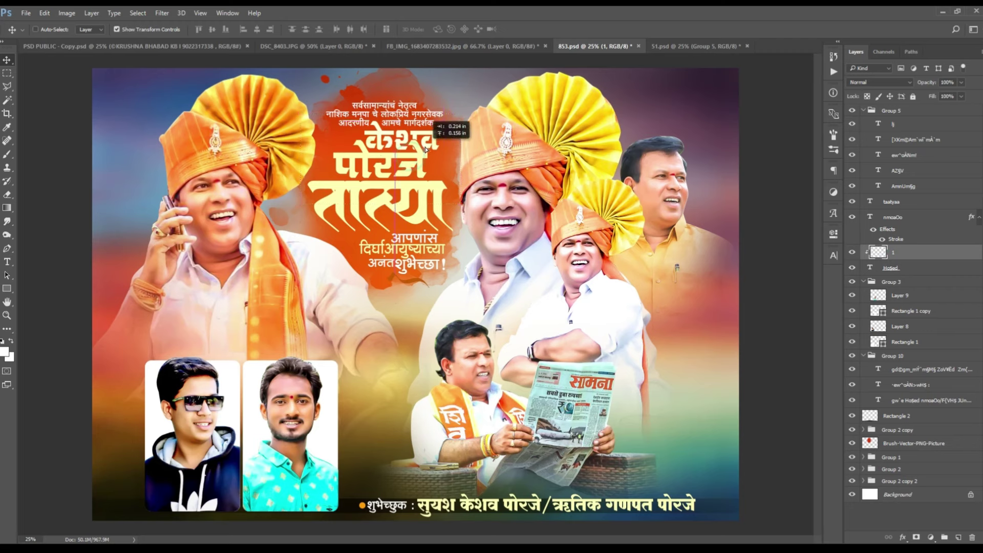
click(853, 217)
click(853, 217)
Step: Duplicate the texture, clip the copy to पोरजे, and enlarge it over that word
drag(900, 217, 901, 217)
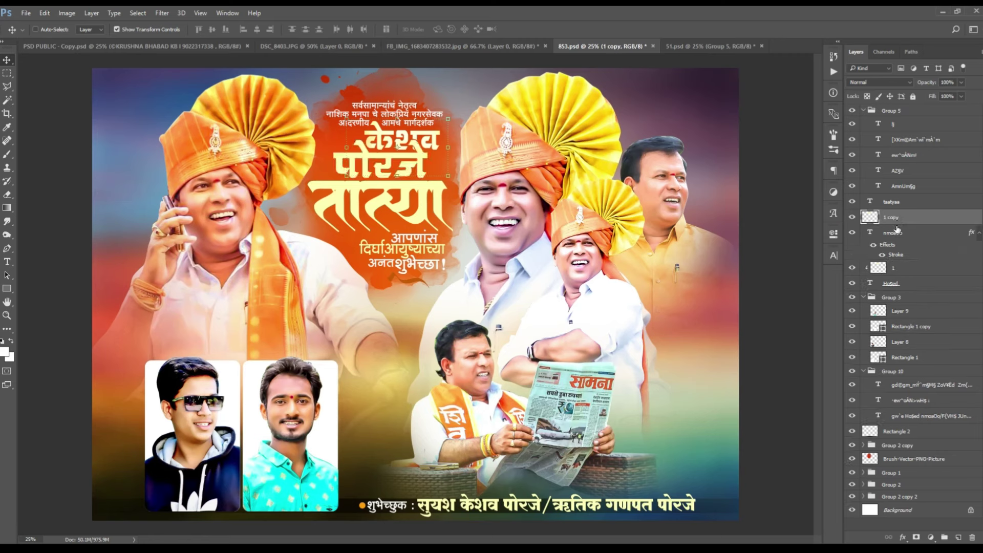
alt+click(902, 224)
drag(398, 150, 400, 162)
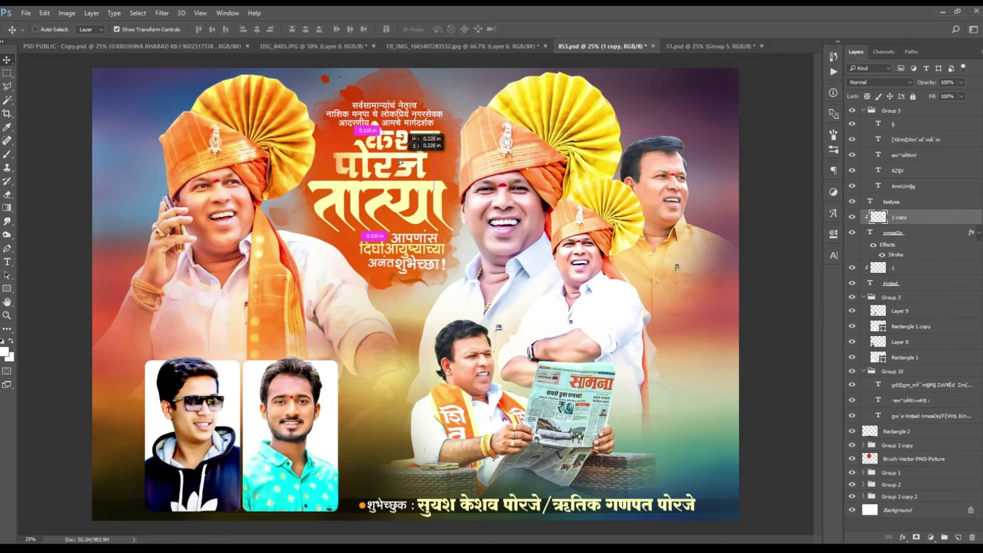
drag(435, 191, 449, 200)
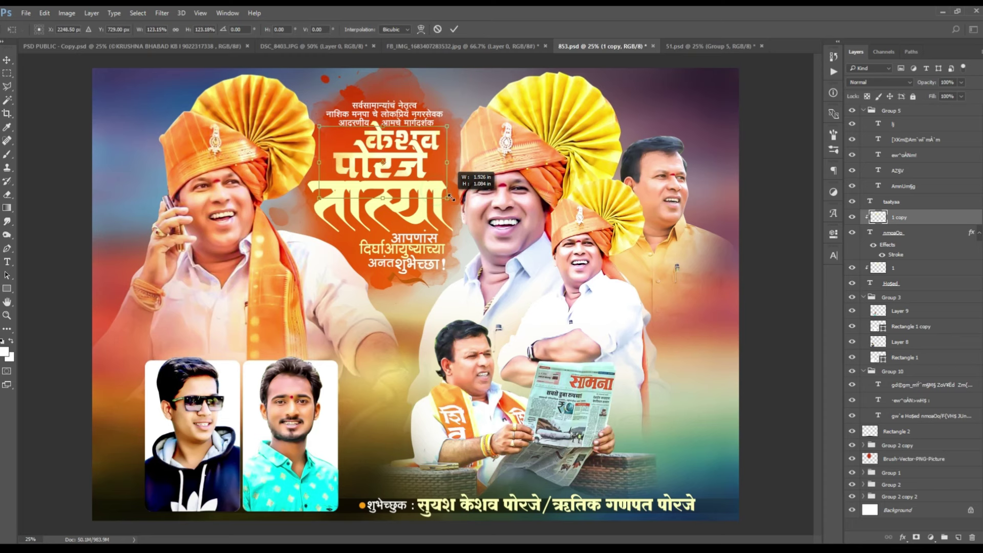
click(412, 168)
Step: Add a resized texture copy above the तात्या text layer and clip it into the lettering
right_click(408, 219)
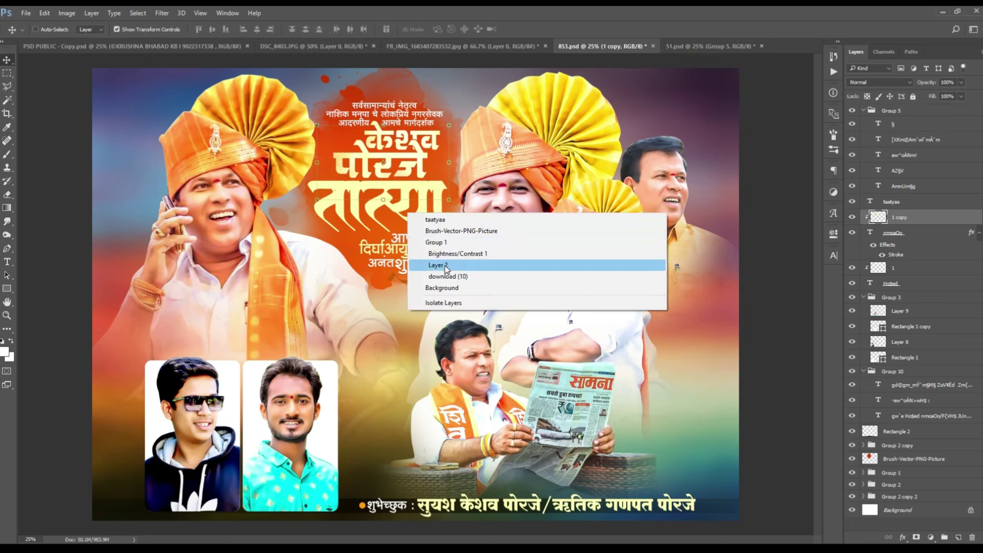
click(437, 221)
drag(894, 219, 892, 197)
key(ctrl+t)
drag(449, 200, 430, 217)
key(Return)
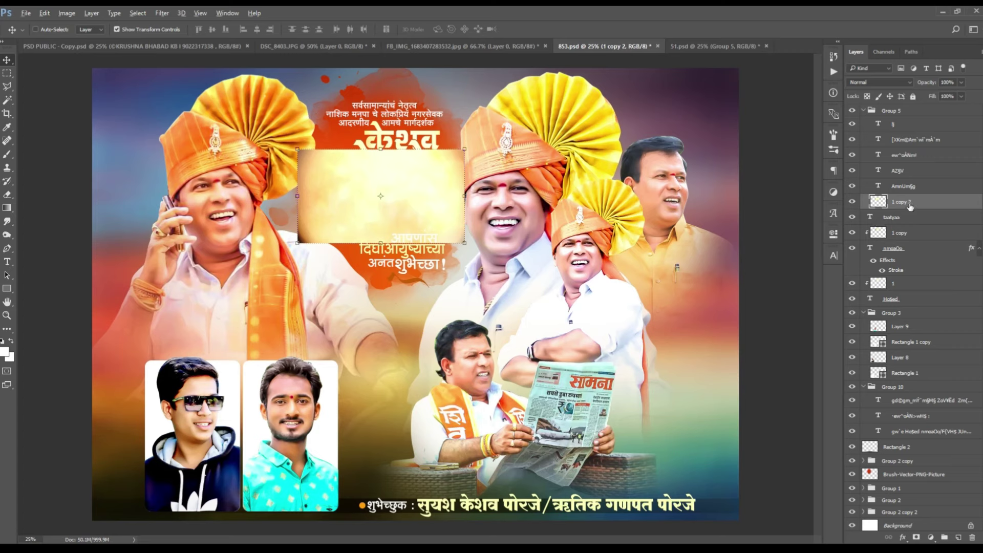
drag(911, 209, 912, 216)
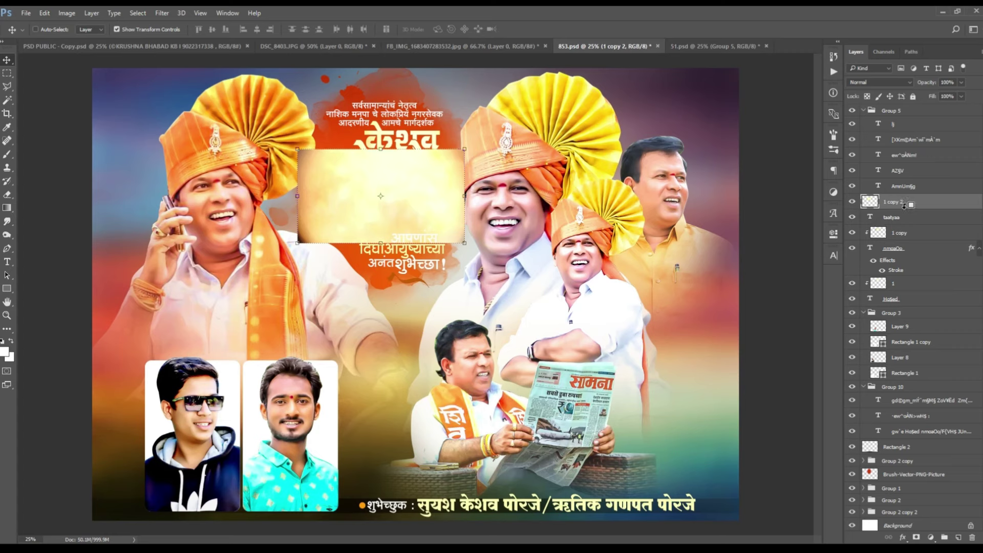
alt+click(904, 205)
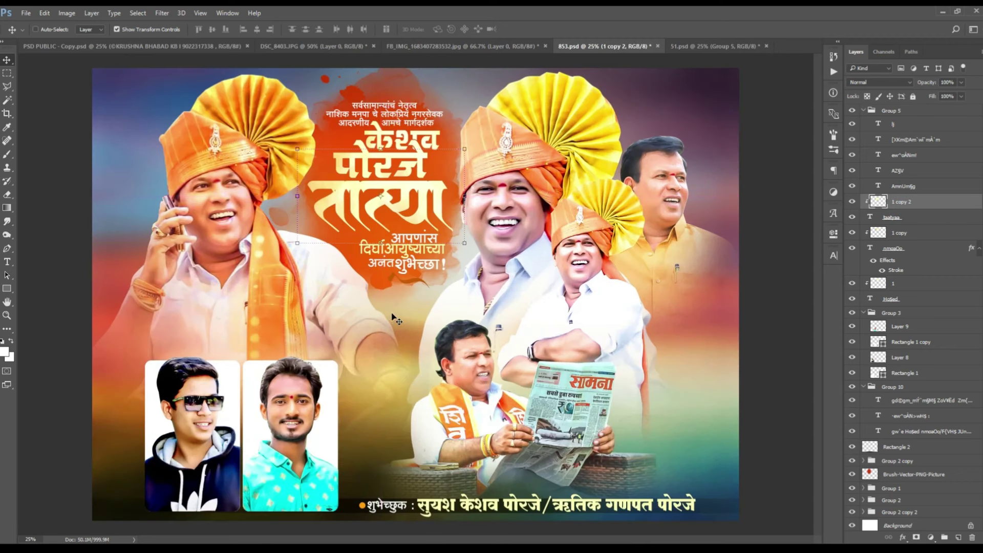
click(891, 488)
Step: Add a new empty layer and choose a smaller soft round brush
click(959, 538)
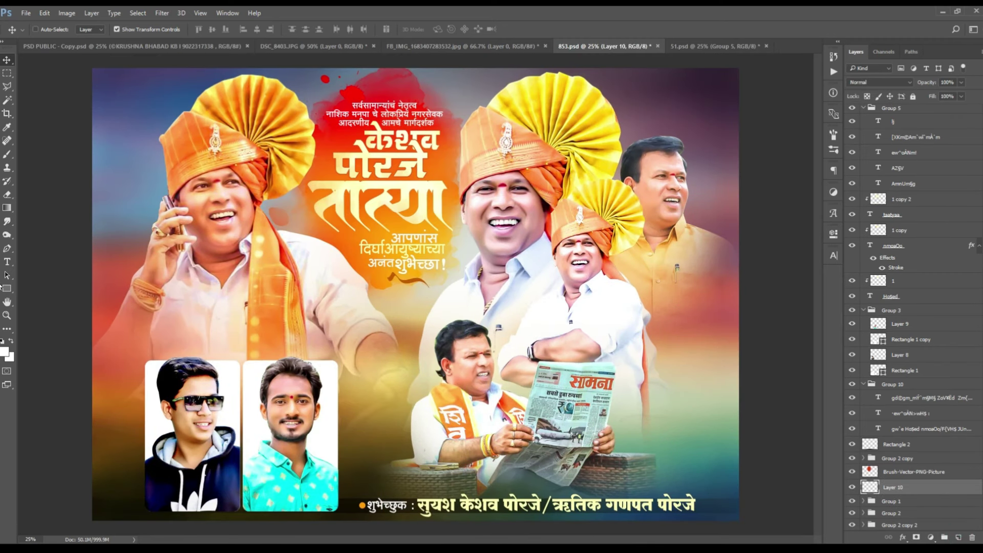
click(7, 154)
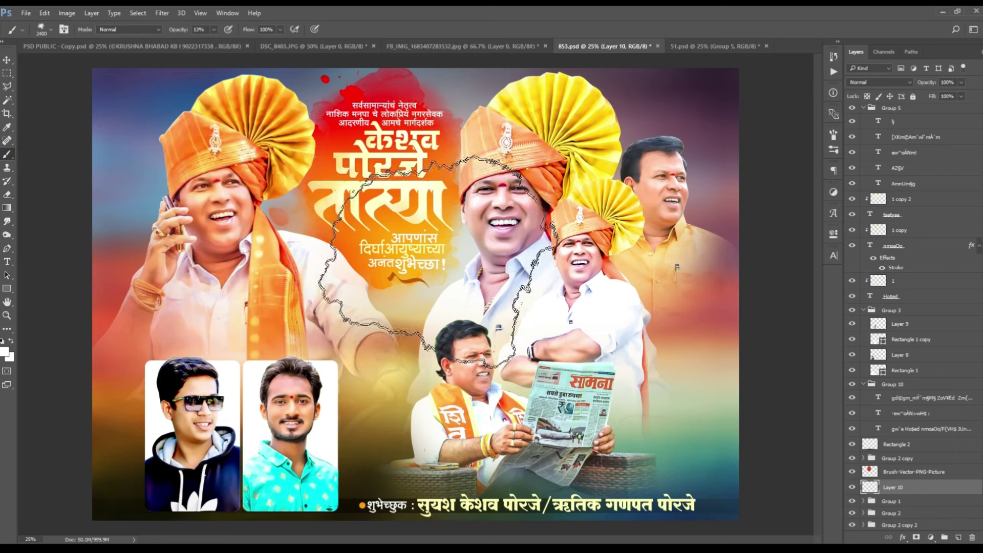
key(bracketleft)
key(bracketleft)
key(bracketleft)
key(bracketleft)
key(bracketleft)
key(bracketleft)
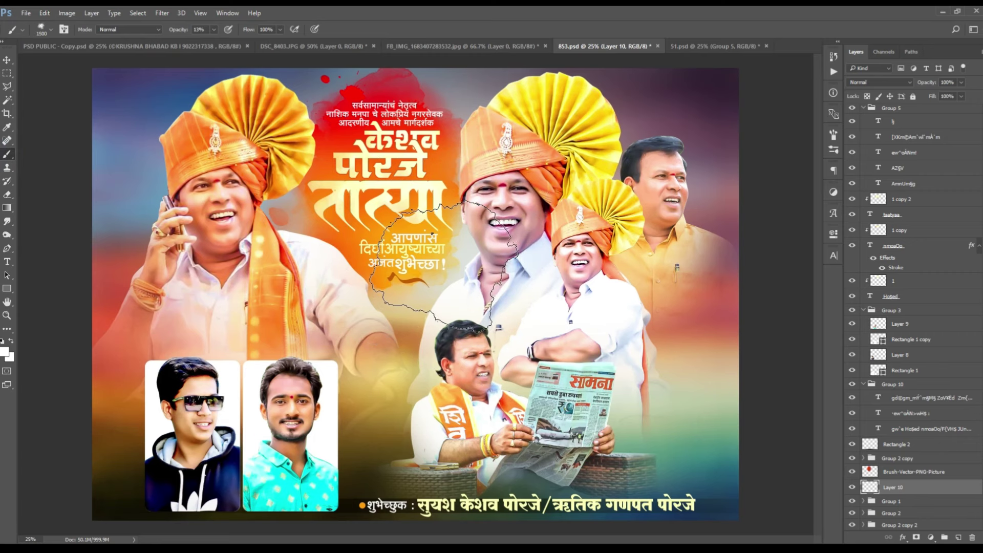
click(405, 256)
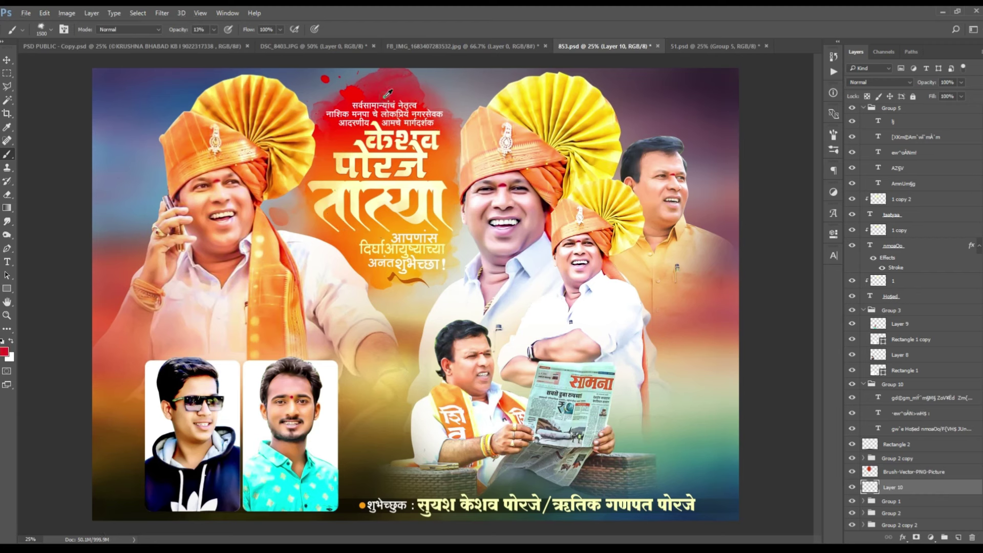
Step: Pick a saturated orange paint colour and set the paint layer to Overlay
click(5, 352)
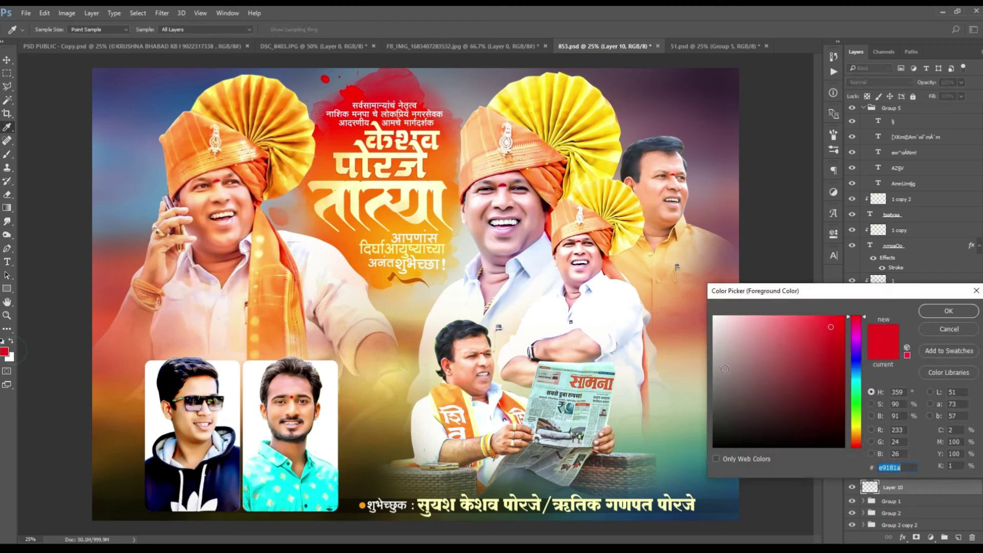
click(854, 441)
click(844, 346)
click(949, 311)
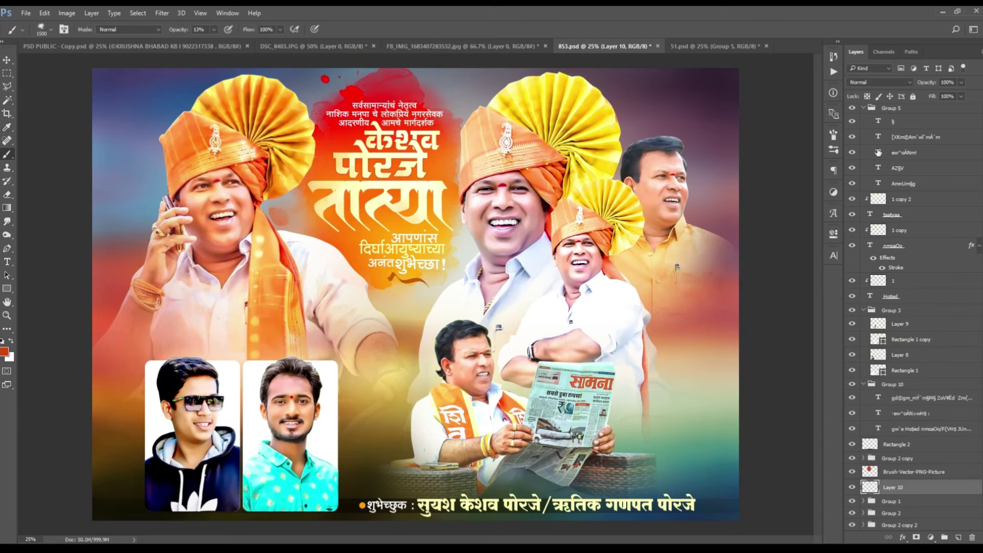
click(869, 83)
click(854, 185)
Step: Paint an orange glow around the title at 29% brush opacity
key(bracketleft)
key(bracketleft)
key(bracketleft)
key(bracketleft)
key(bracketleft)
key(2)
key(9)
key(bracketright)
mouse_move(359, 154)
mouse_down()
mouse_move(441, 128)
mouse_move(435, 189)
mouse_move(311, 270)
mouse_move(432, 266)
mouse_move(495, 284)
mouse_move(460, 340)
mouse_move(347, 325)
mouse_move(310, 269)
mouse_move(294, 268)
mouse_move(409, 208)
mouse_move(405, 125)
mouse_up()
key(bracketleft)
key(bracketright)
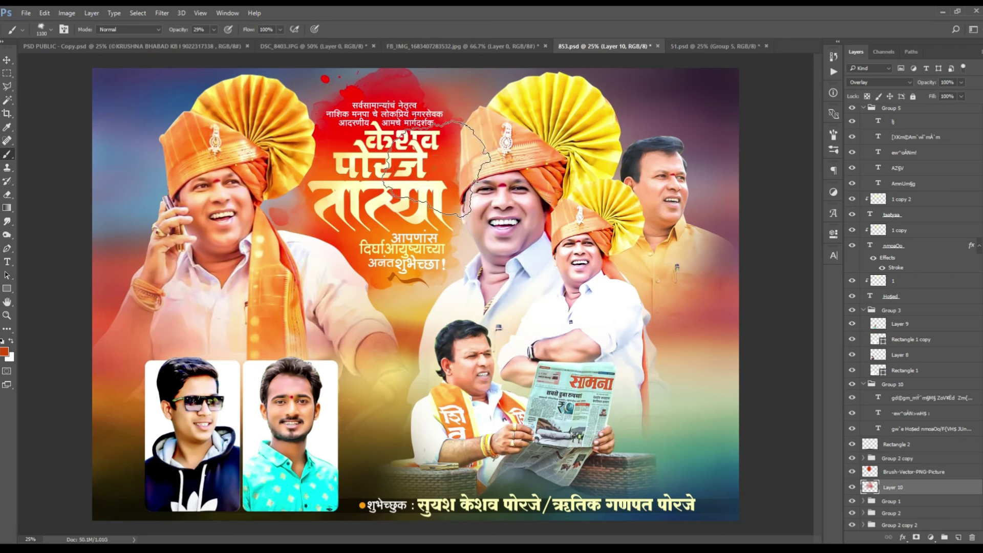
key(bracketleft)
key(ctrl+minus)
key(ctrl+plus)
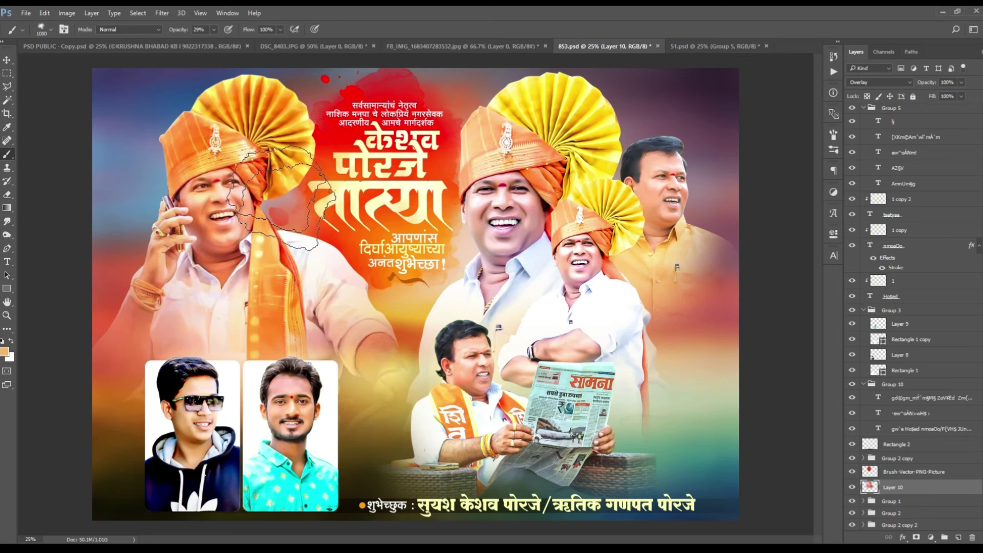
Step: Add another new layer, keeping it in Normal blending
click(953, 538)
click(880, 82)
click(860, 88)
Step: Enlarge the brush, choose a bright orange, and set brush opacity to 48%
key(bracketright)
key(bracketright)
key(bracketright)
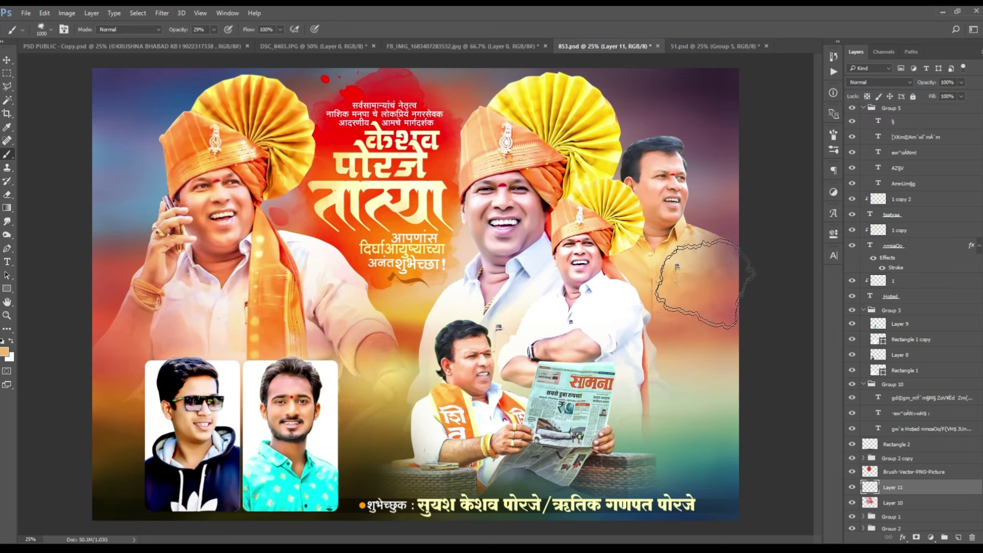
key(bracketright)
click(4, 351)
click(820, 327)
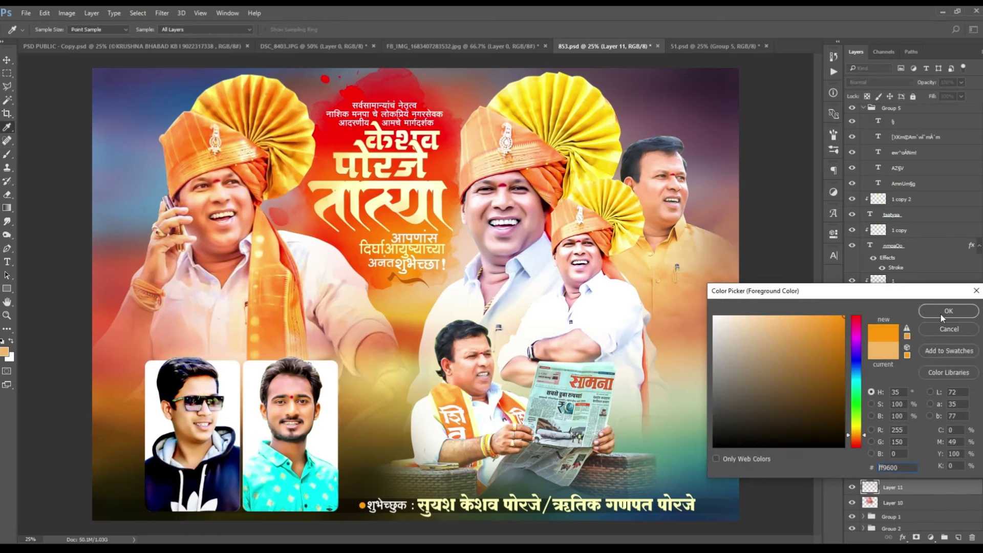
click(950, 314)
key(bracketleft)
key(4)
key(8)
Step: Add a new paint layer blended in Hard Light and save the poster
key(ctrl+shift+alt+n)
click(880, 82)
click(871, 195)
key(bracketright)
key(bracketright)
key(bracketright)
key(bracketright)
key(bracketright)
key(bracketright)
key(bracketright)
key(bracketright)
key(bracketright)
key(bracketright)
key(ctrl+minus)
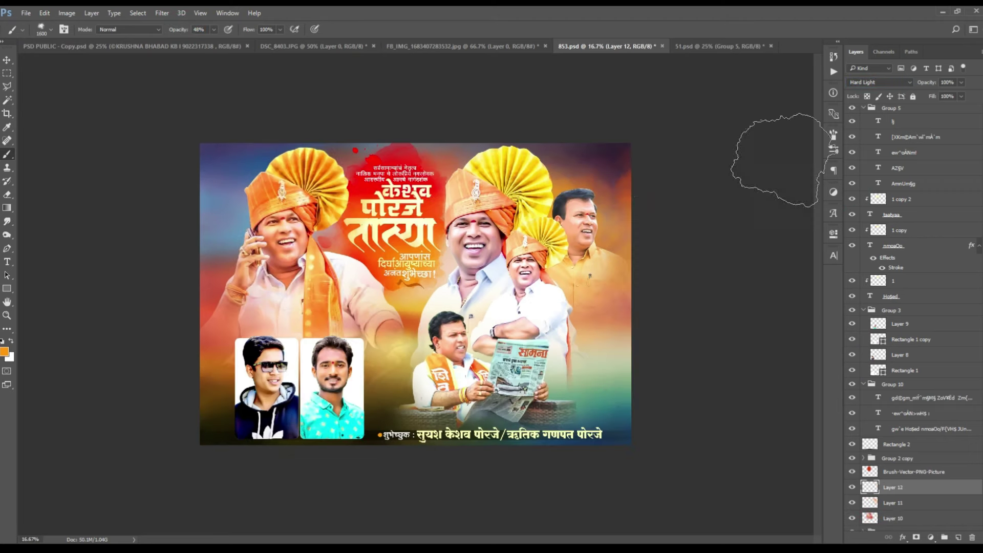
key(ctrl+plus)
key(ctrl+s)
Step: Switch the paint colour to green with a smaller brush at 67% opacity
key(ctrl+minus)
key(bracketleft)
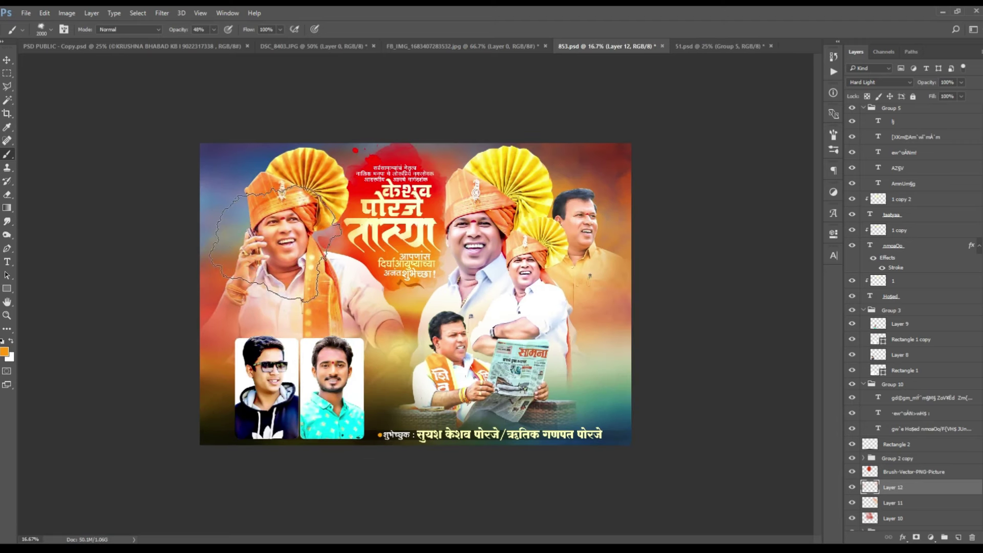
click(4, 351)
click(761, 363)
click(949, 311)
key(bracketleft)
key(bracketleft)
key(bracketleft)
key(bracketleft)
key(bracketleft)
key(bracketleft)
key(6)
key(7)
Step: Swap the foreground and background colours and lower brush opacity from 47% to 18%
key(x)
key(4)
key(7)
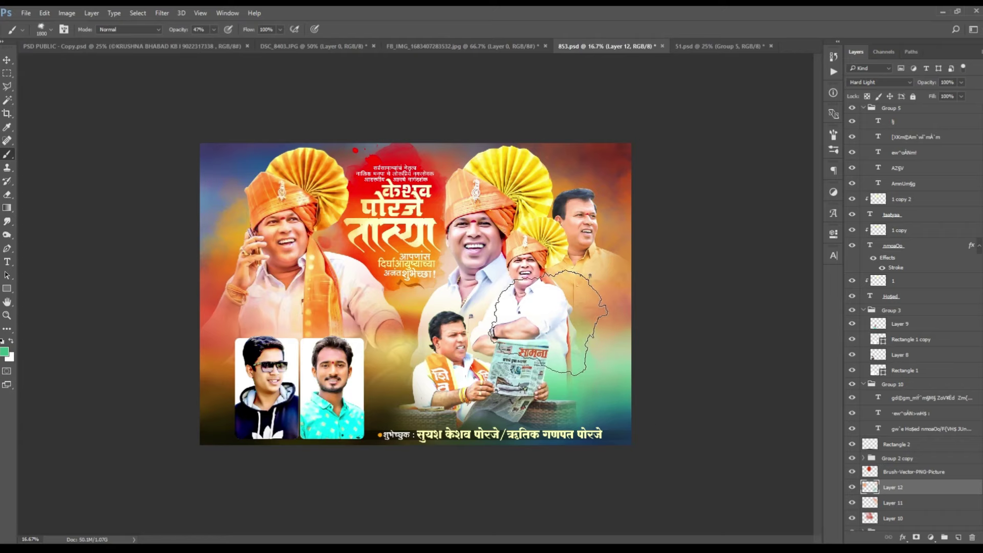
key(bracketright)
key(bracketright)
key(3)
key(8)
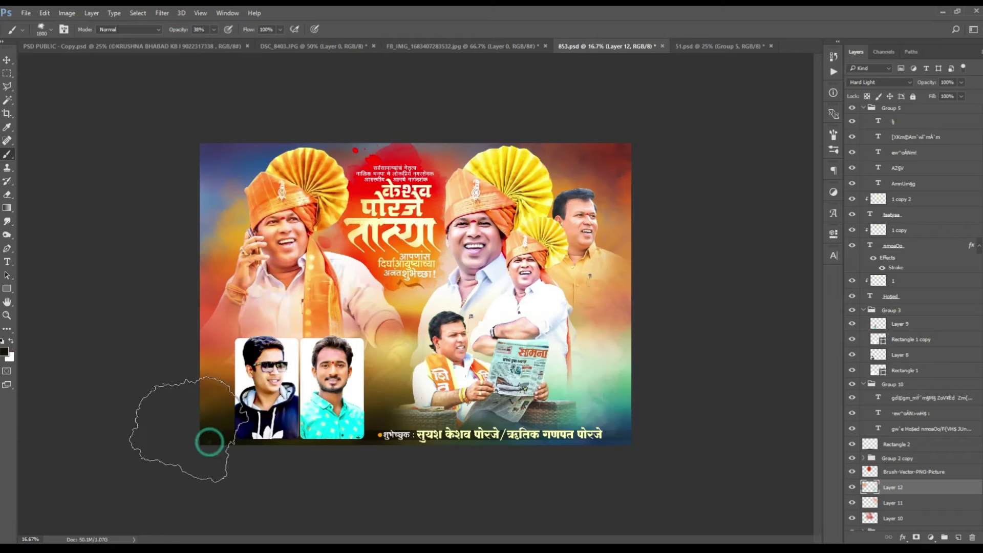
key(x)
key(bracketright)
key(bracketright)
key(bracketright)
key(1)
key(8)
Step: Pick a dark green paint colour and set the brush opacity to 15%
alt+click(492, 445)
key(bracketleft)
key(bracketleft)
key(bracketleft)
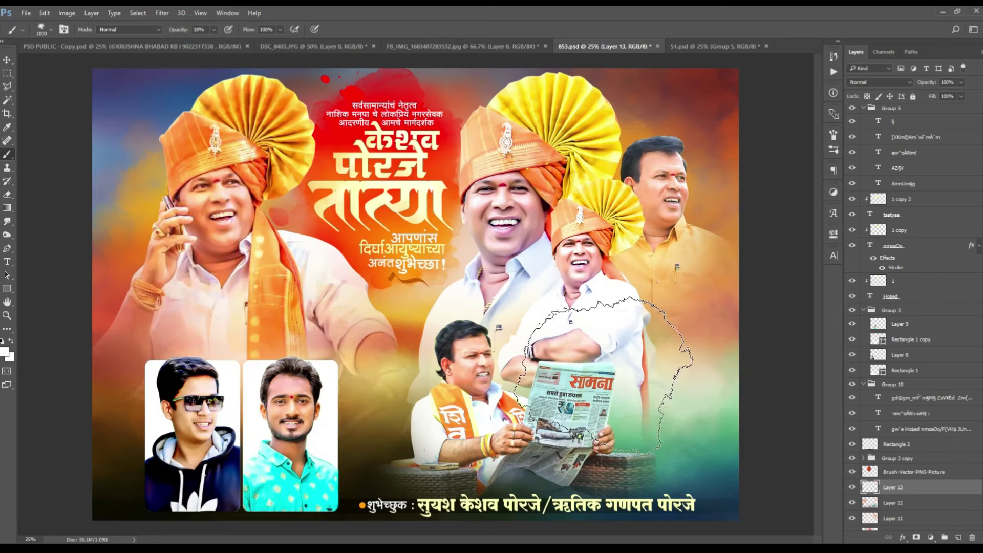
key(bracketright)
key(bracketright)
key(ctrl+minus)
drag(191, 34, 183, 34)
text(15)
key(Return)
key(ctrl+plus)
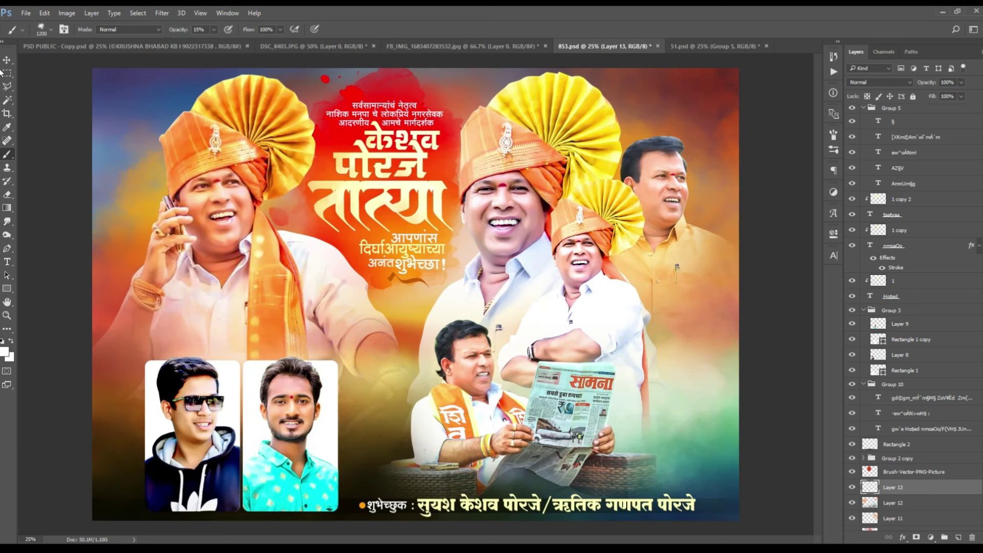
key(v)
key(ctrl+minus)
Step: Select the Group 5 layers in the Layers panel
key(ctrl+plus)
key(ctrl+plus)
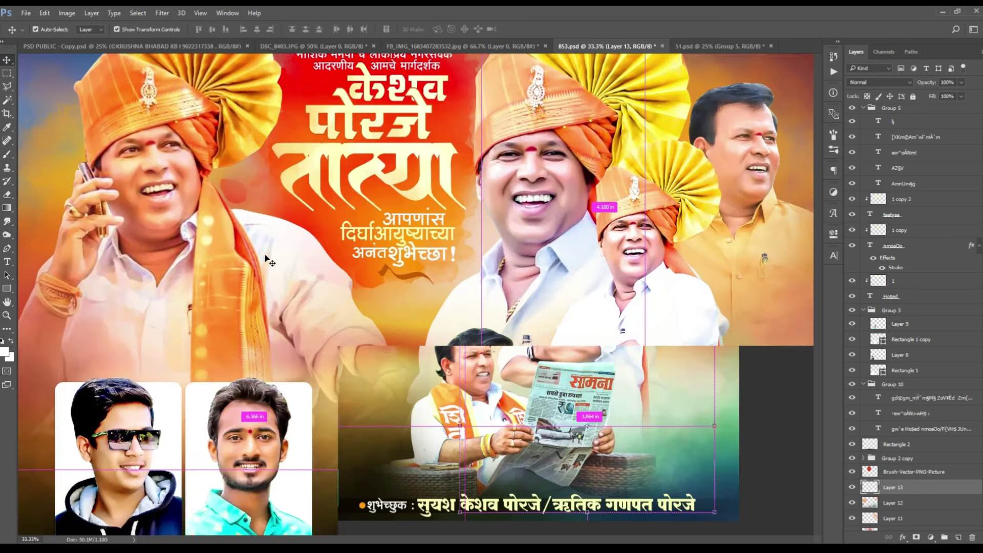
key(ctrl+minus)
scroll(940, 530, down, 3)
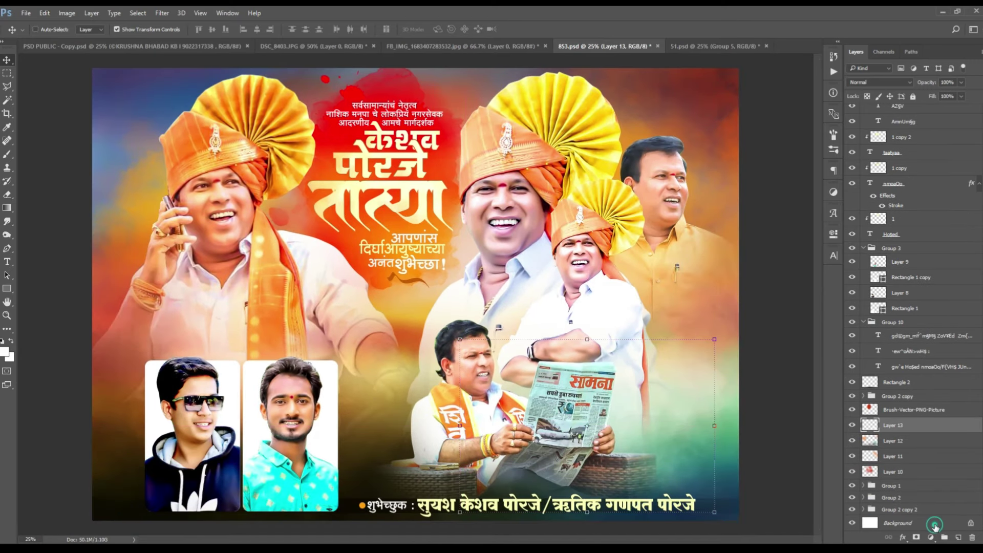
click(935, 525)
key(ctrl+minus)
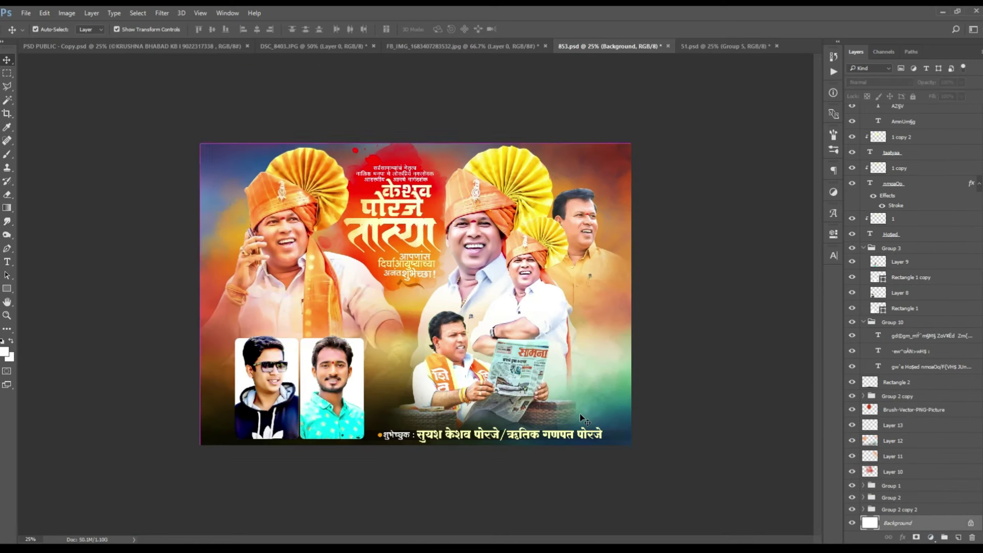
key(ctrl+plus)
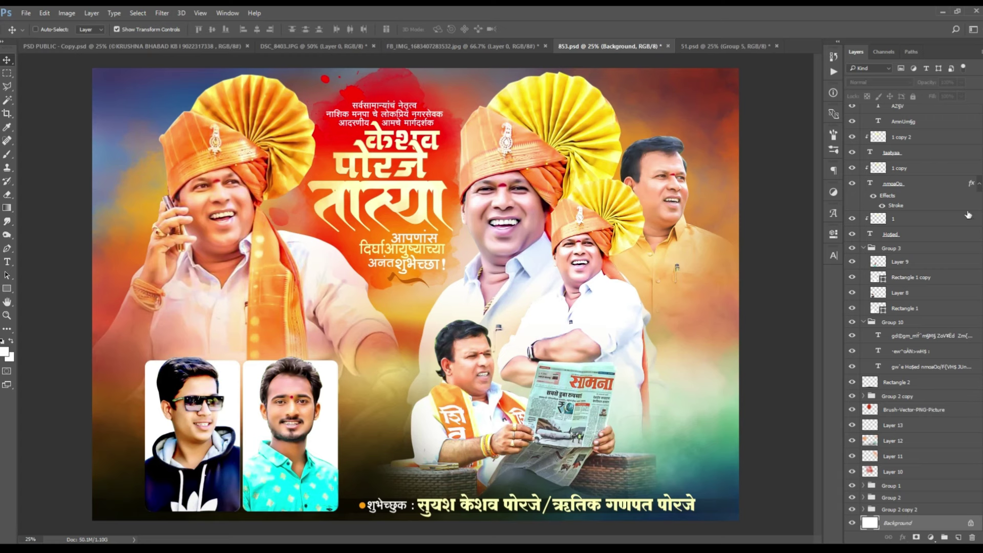
scroll(897, 125, up, 4)
click(895, 112)
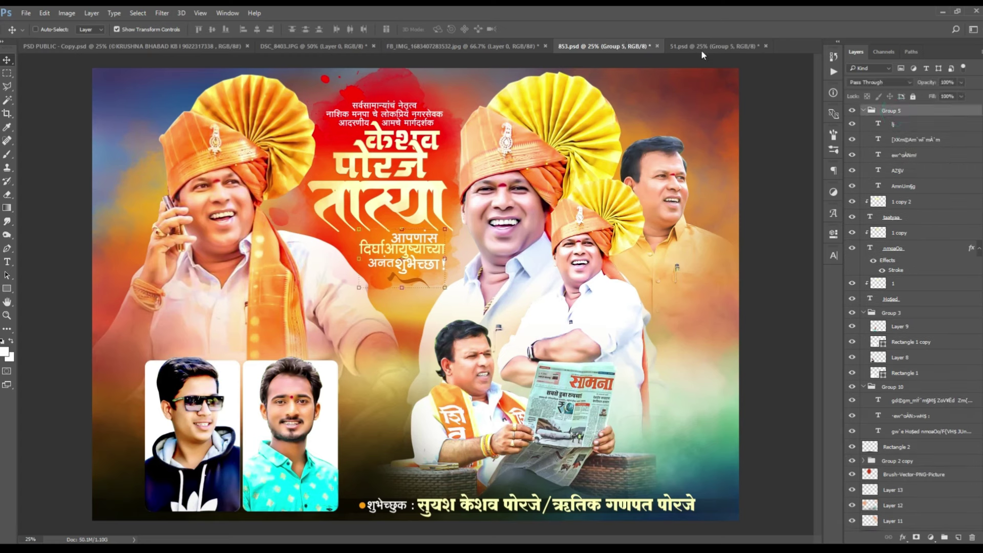
Step: Paste the name-and-number logo and shrink it into the poster's top-left corner
key(F2)
drag(150, 92, 147, 93)
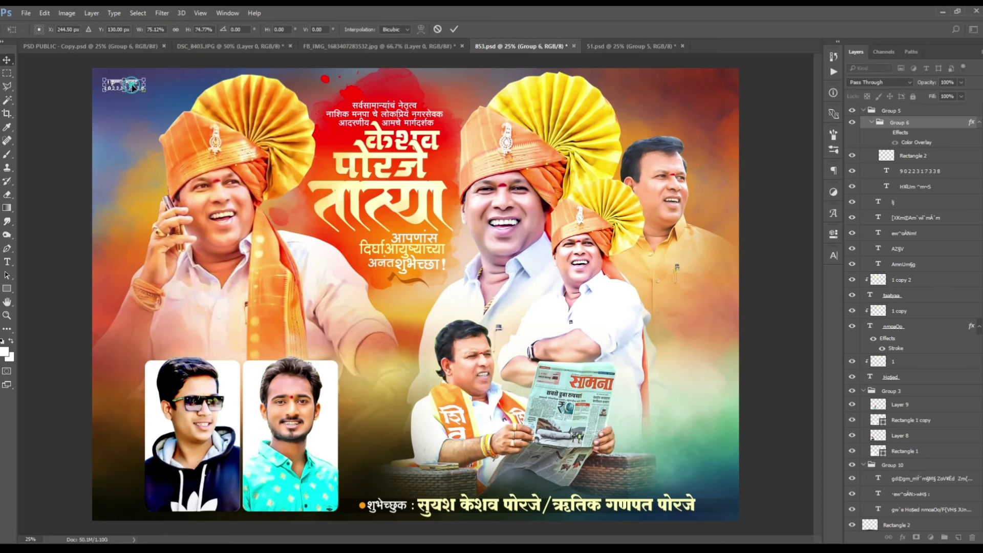
double_click(135, 88)
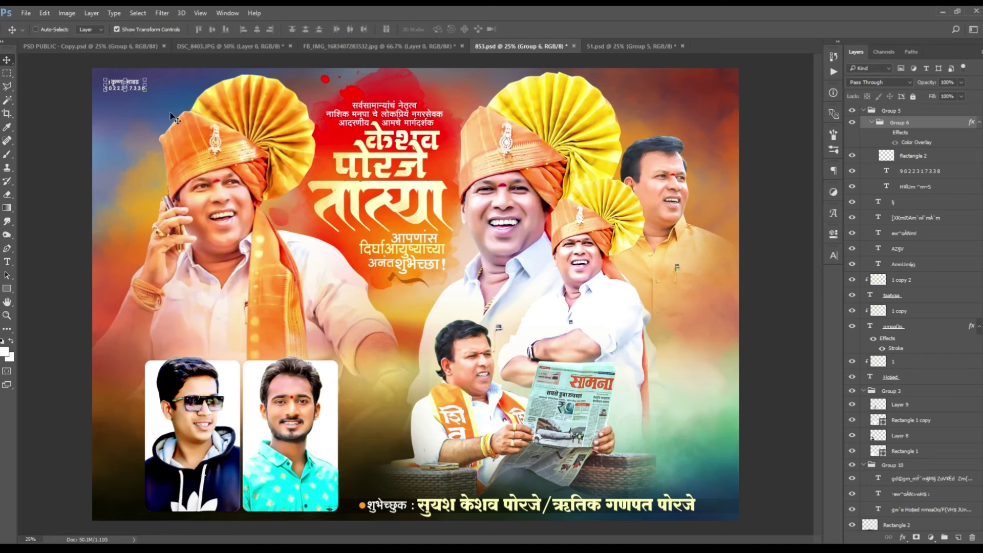
Step: Preview the finished birthday poster in full-screen mode
key(ctrl+Tab)
key(ctrl+shift+Tab)
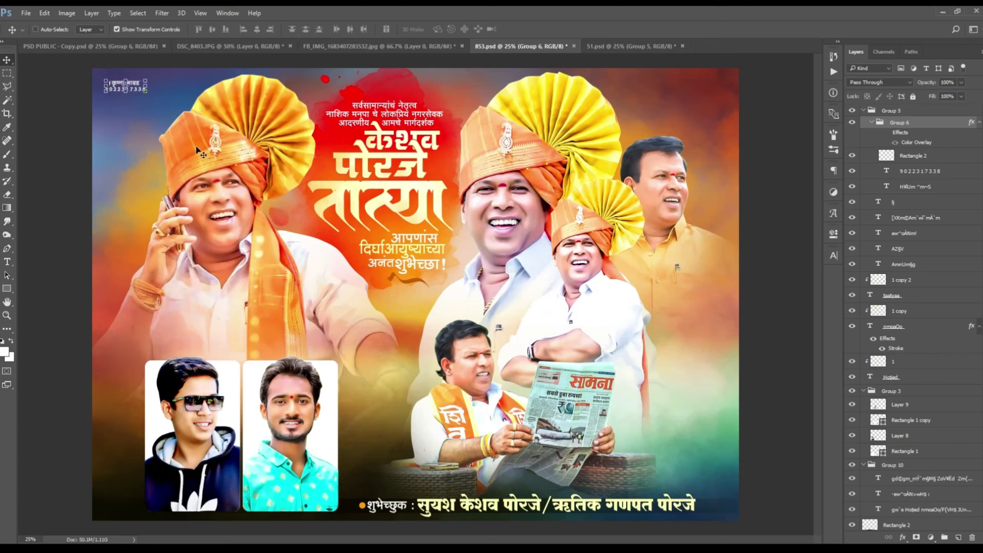
scroll(928, 515, down, 5)
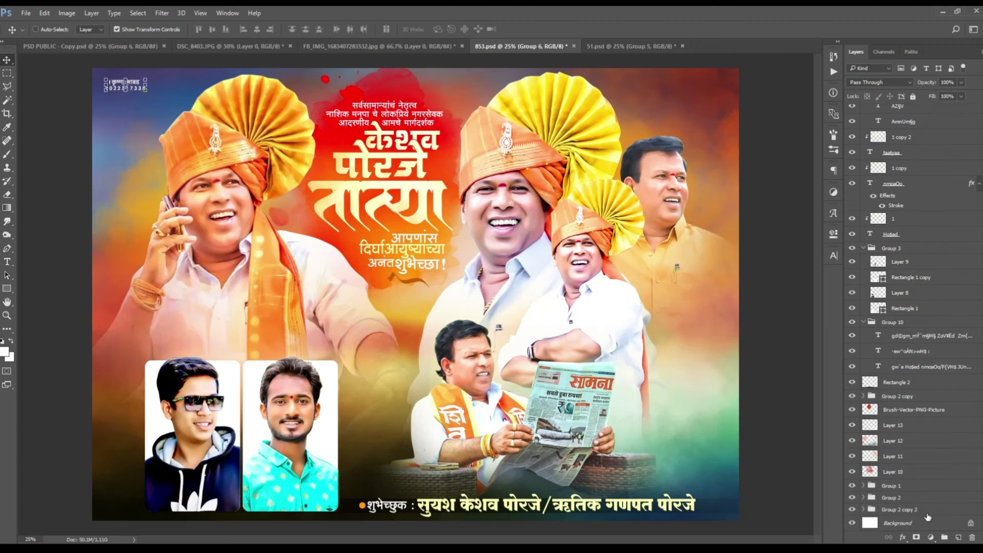
key(f)
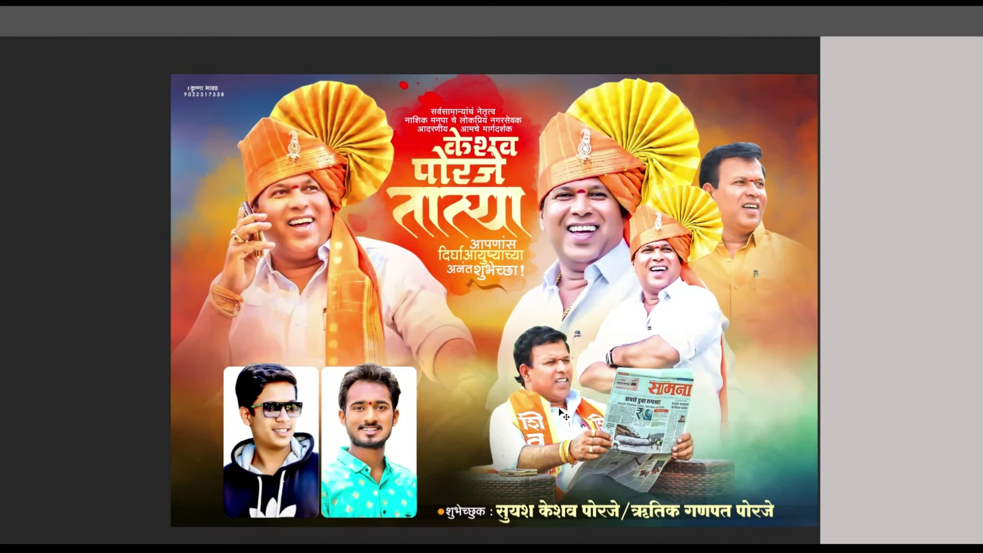